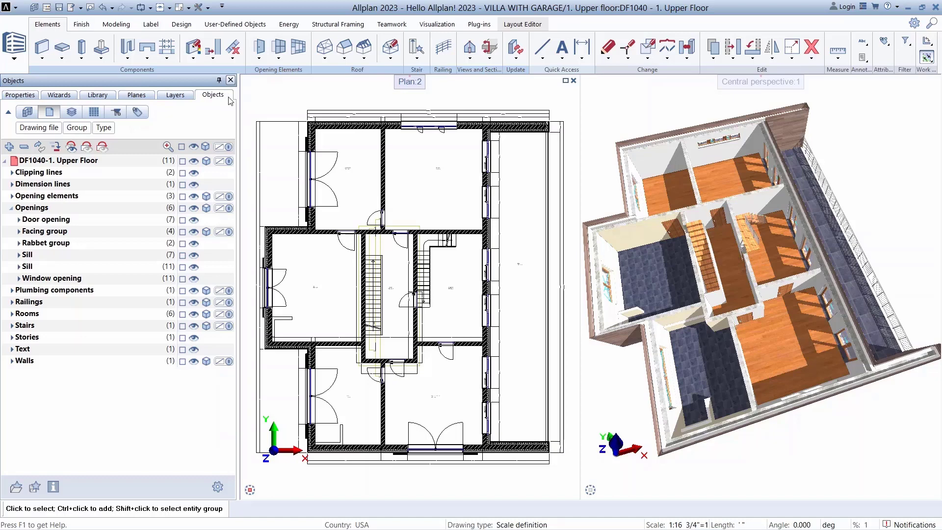
Step: Sort the project objects by attribute and choose Material as the grouping attribute
{"action": "left_click", "coordinate": [138, 113]}
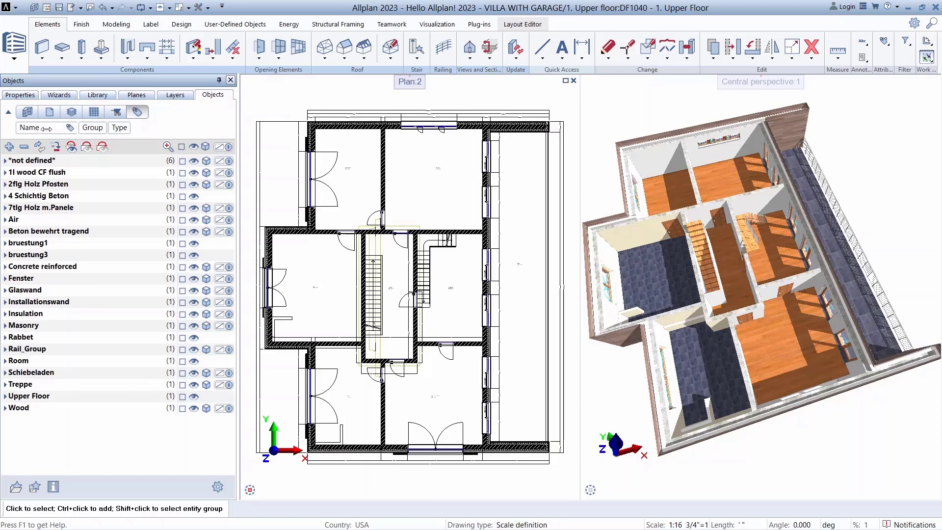
{"action": "left_click", "coordinate": [71, 128]}
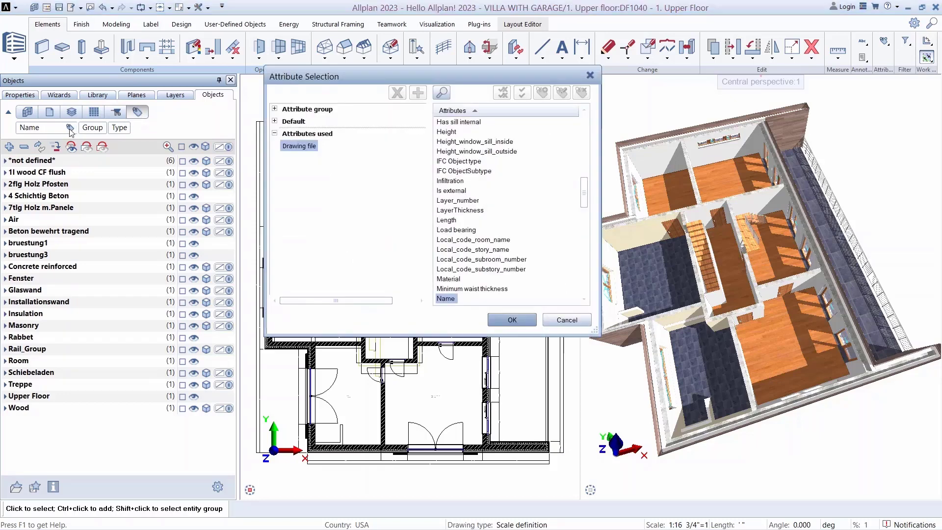
{"action": "left_click", "coordinate": [450, 192]}
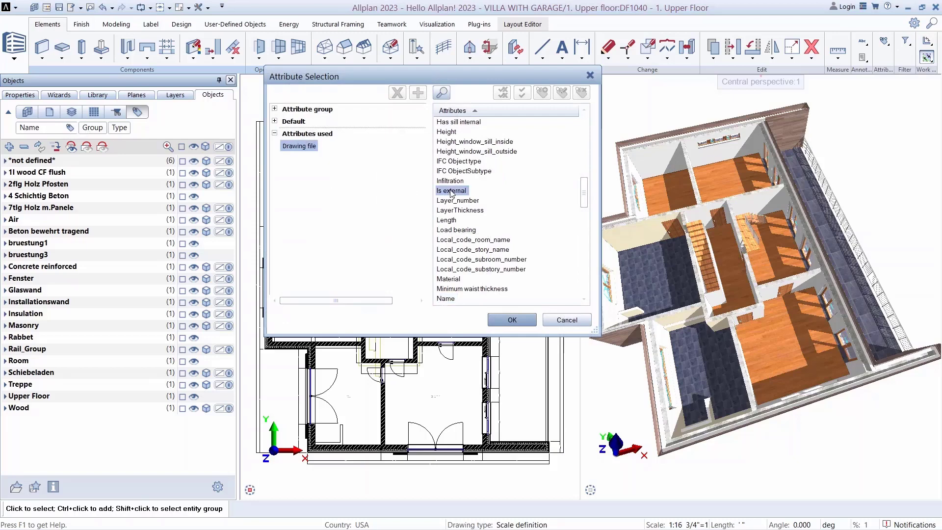
{"action": "key", "text": "m"}
{"action": "key", "text": "Return"}
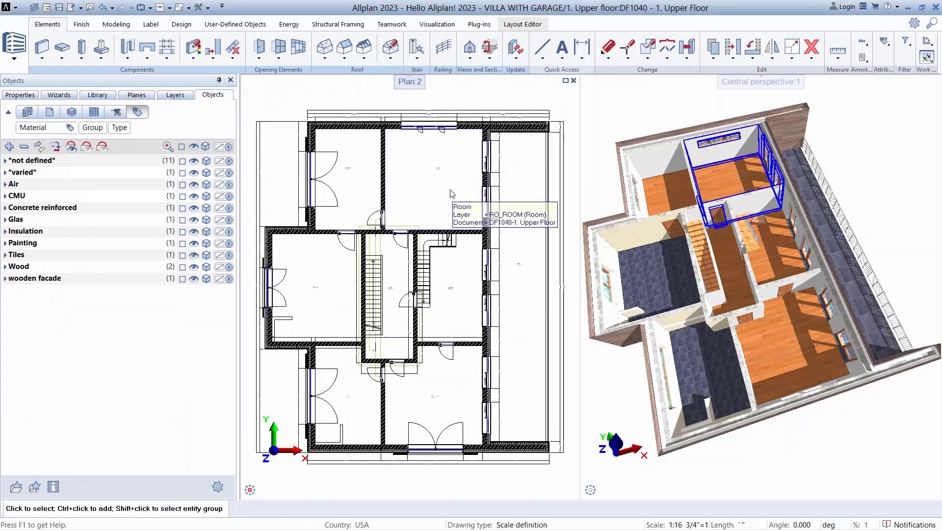
Step: Assign object colors by material: cyan 3 for CMU, blue 7 for Concrete reinforced, and magenta 5 for Wood
{"action": "left_click", "coordinate": [219, 196]}
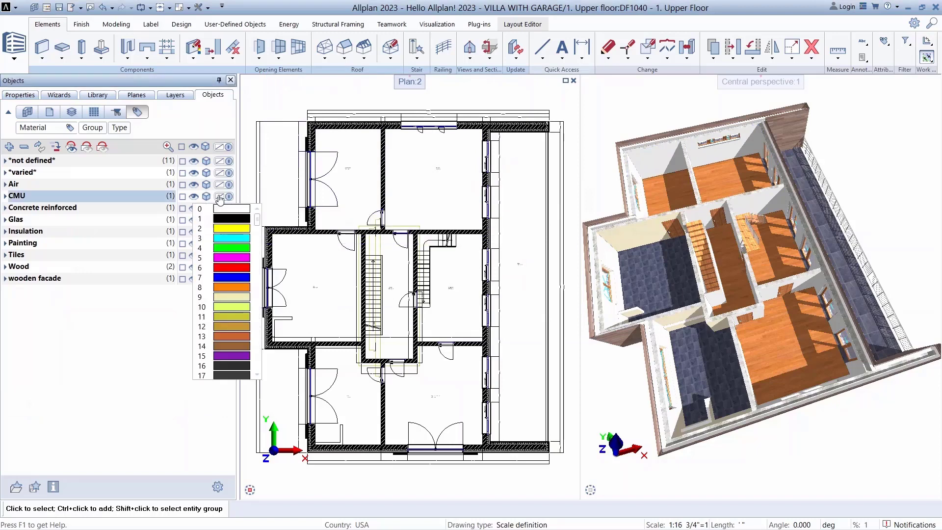
{"action": "left_click", "coordinate": [231, 238]}
{"action": "left_click", "coordinate": [219, 208]}
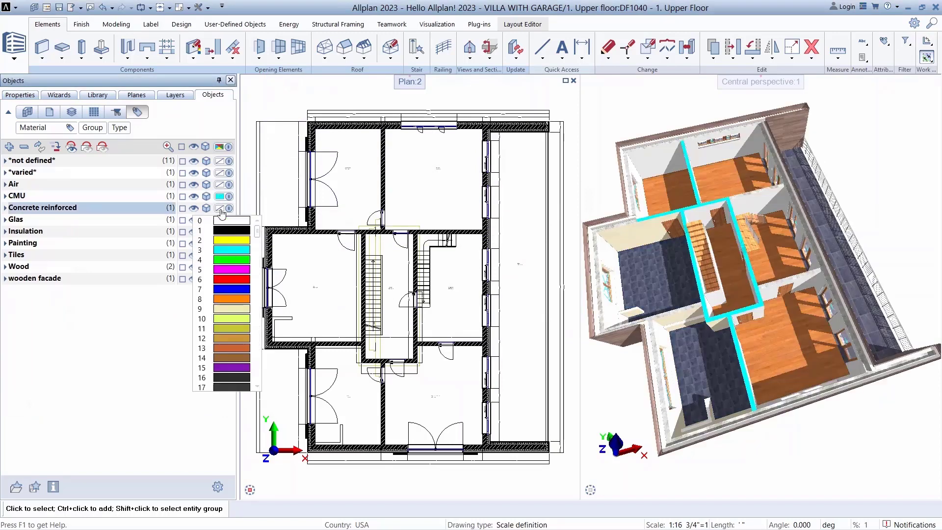
{"action": "left_click", "coordinate": [227, 289]}
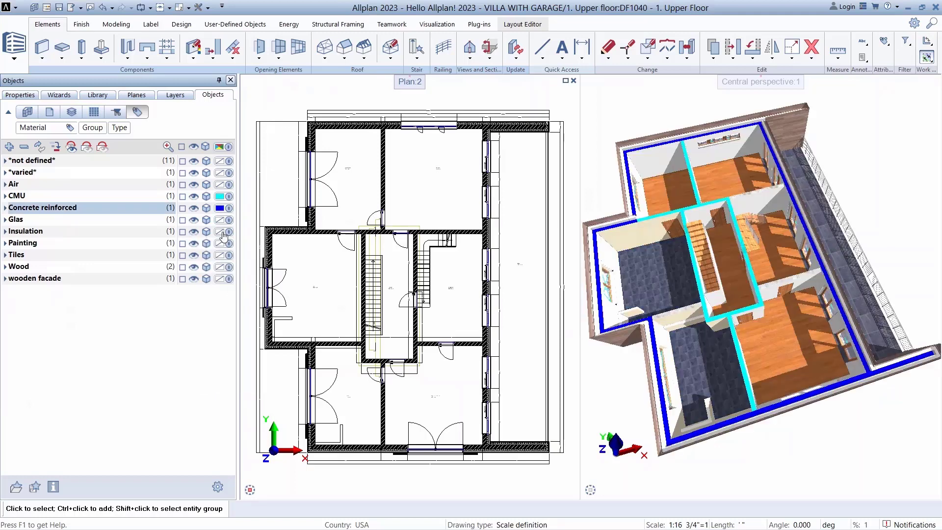
{"action": "left_click", "coordinate": [219, 267]}
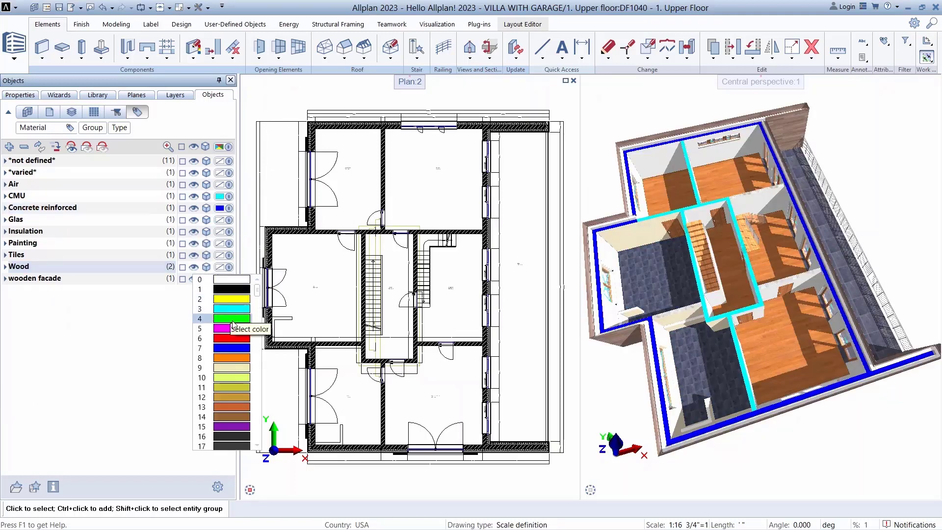
{"action": "left_click", "coordinate": [233, 328]}
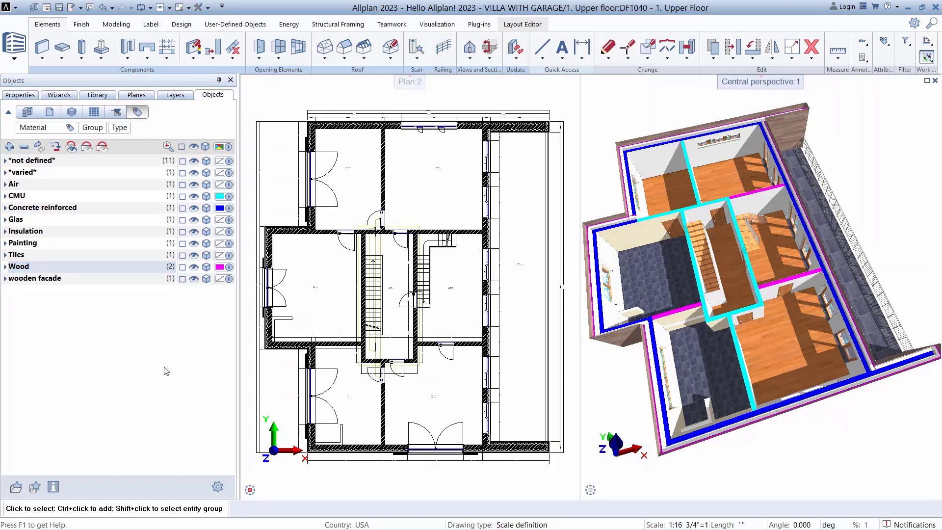
Step: Expand the CMU walls and reassign the straight wall layer between the upper rooms and the stair area to the Wood material
{"action": "left_click", "coordinate": [6, 197]}
{"action": "left_click", "coordinate": [12, 208]}
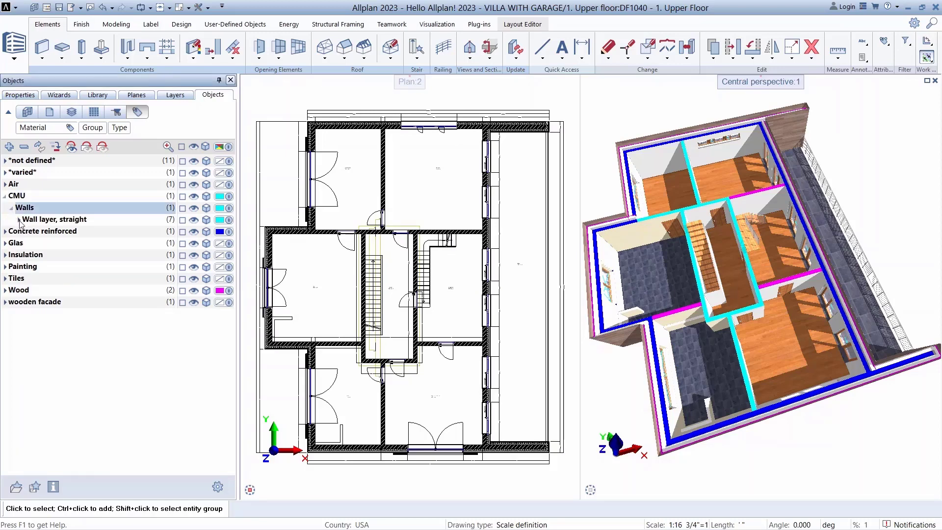
{"action": "left_click", "coordinate": [20, 219]}
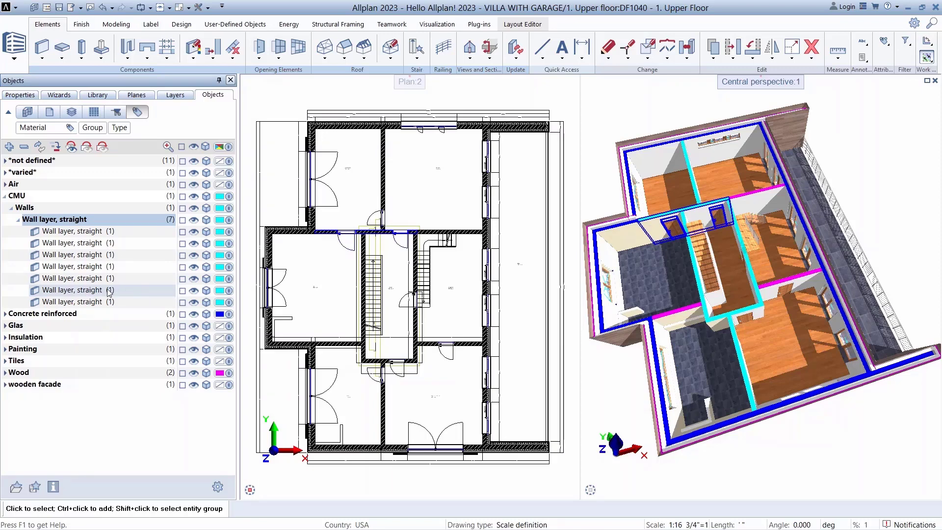
{"action": "left_click_drag", "start_coordinate": [97, 293], "coordinate": [25, 377]}
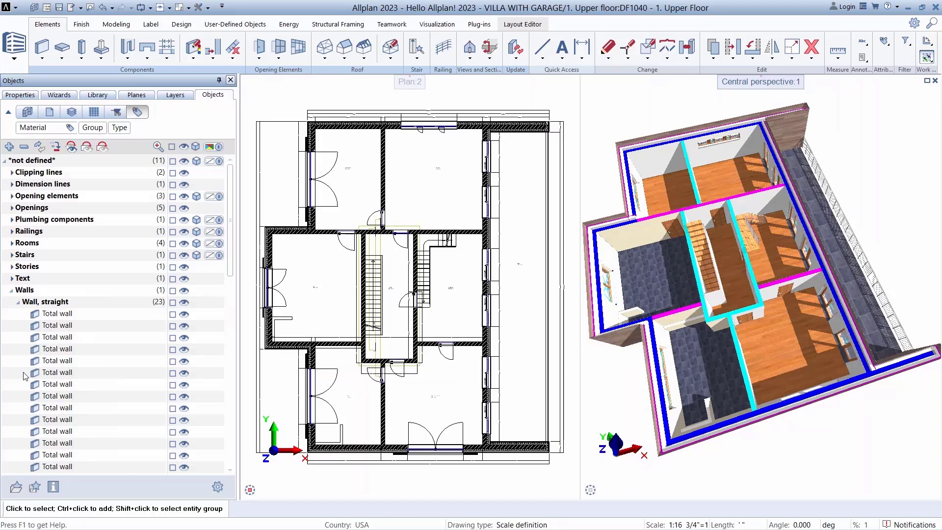
{"action": "mouse_move", "coordinate": [689, 198]}
{"action": "left_mouse_down"}
{"action": "mouse_move", "coordinate": [646, 200]}
{"action": "mouse_move", "coordinate": [638, 238]}
{"action": "mouse_move", "coordinate": [701, 210]}
{"action": "mouse_move", "coordinate": [688, 199]}
{"action": "left_mouse_up"}
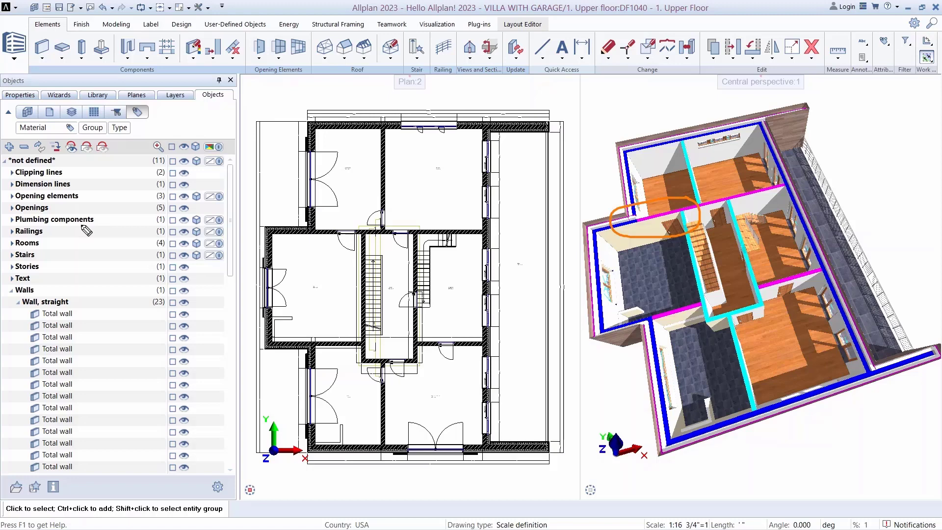
{"action": "key", "text": "Escape"}
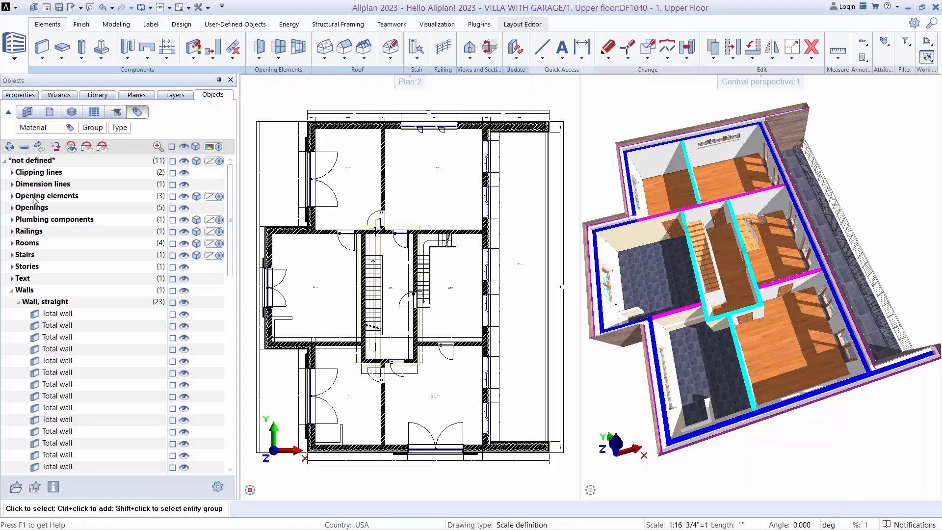
Step: Collapse the undefined-material walls and make the Concrete reinforced objects transparent
{"action": "left_click", "coordinate": [12, 290]}
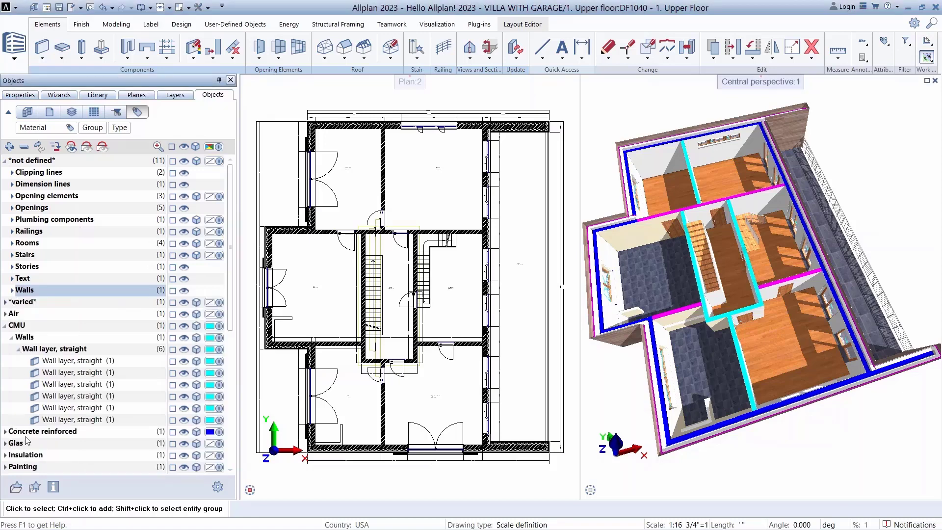
{"action": "left_click", "coordinate": [198, 436]}
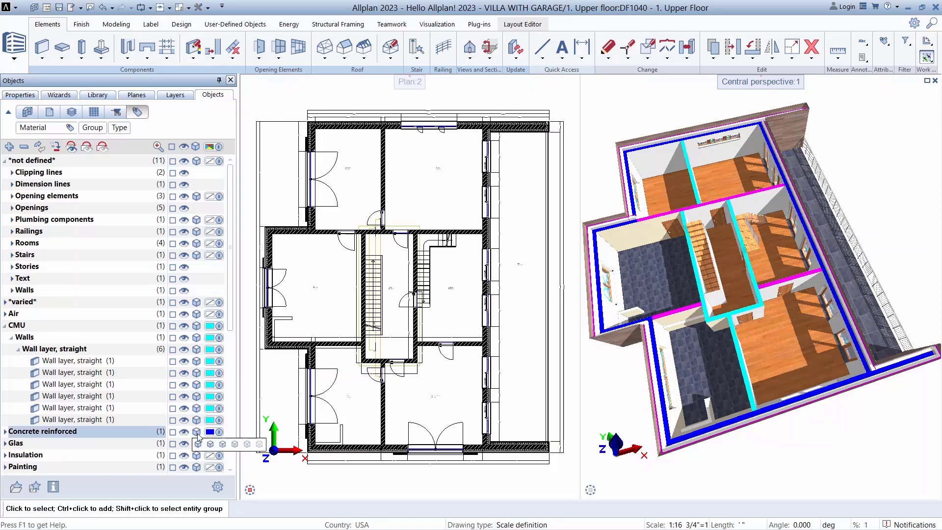
{"action": "left_click", "coordinate": [236, 445]}
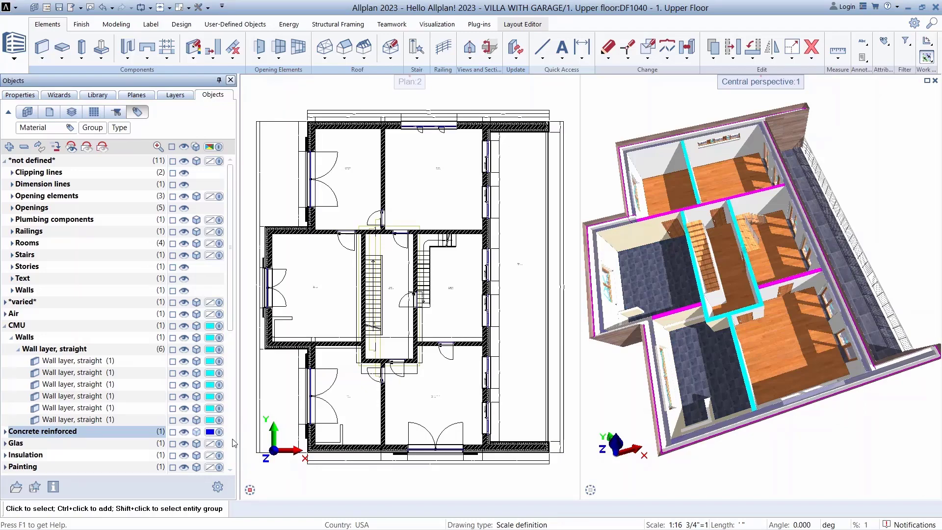
Step: Load drawing file 2031 from the Upper Floor of the Reinforcement structure in the background, alongside the current drawing file
{"action": "right_click", "coordinate": [411, 477]}
{"action": "right_click", "coordinate": [411, 477]}
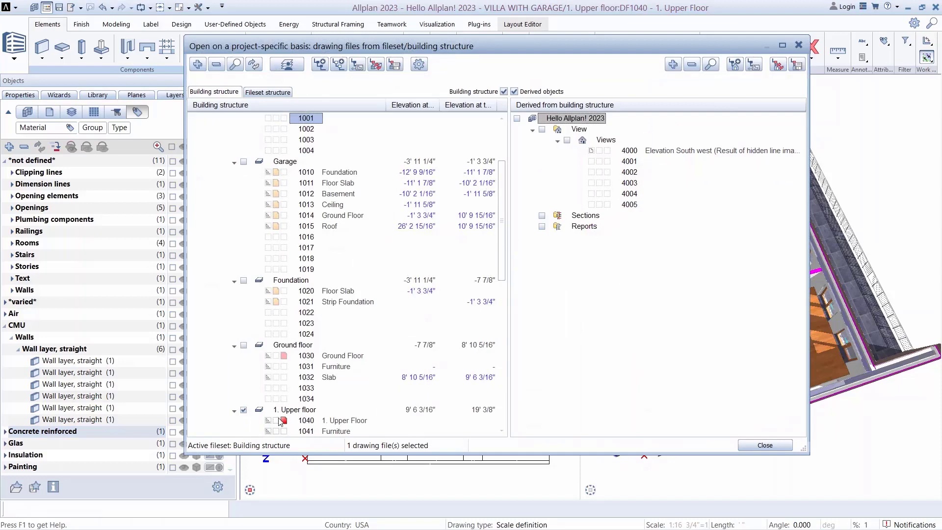
{"action": "scroll", "coordinate": [329, 400], "scroll_direction": "down", "scroll_amount": 7}
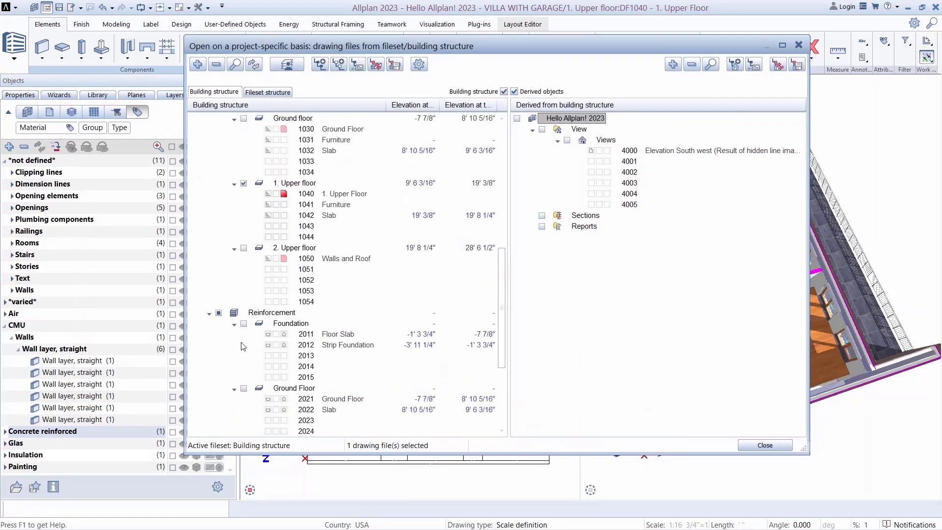
{"action": "scroll", "coordinate": [247, 391], "scroll_direction": "down", "scroll_amount": 3}
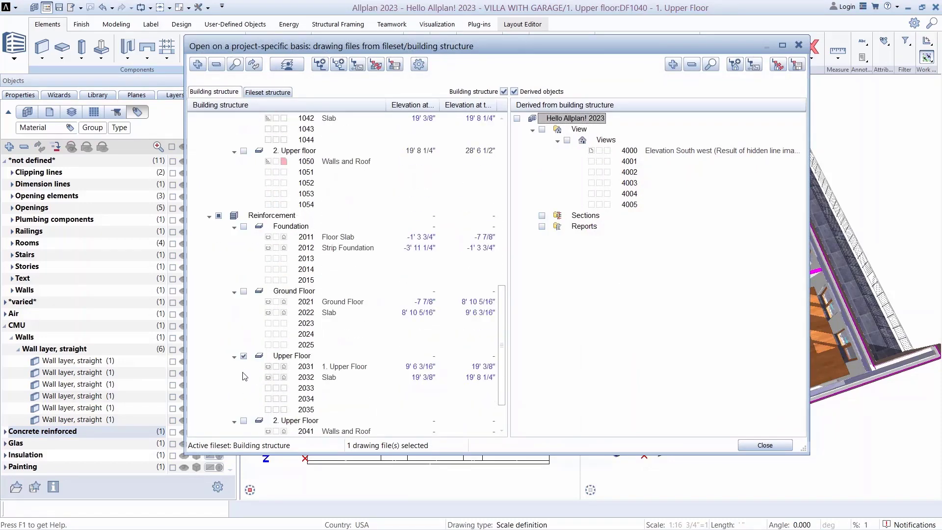
{"action": "left_click", "coordinate": [277, 367]}
{"action": "left_click", "coordinate": [765, 446]}
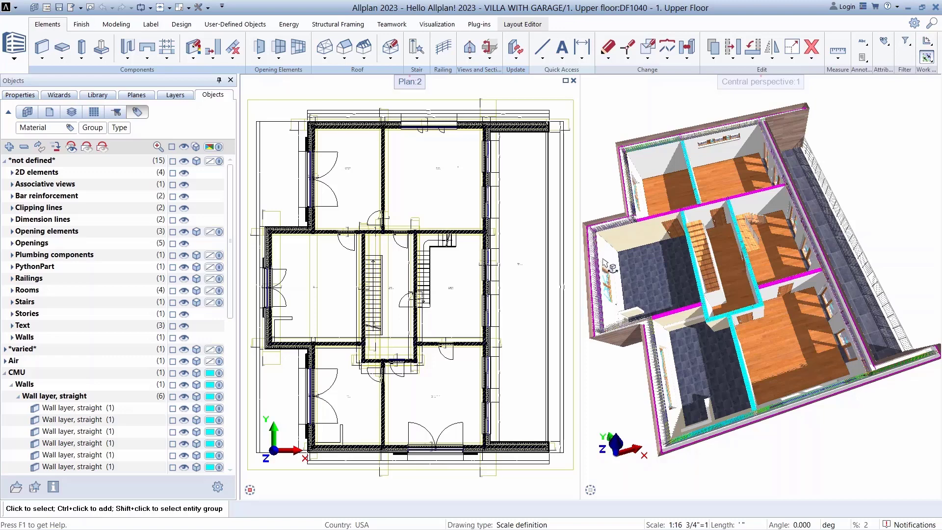
Step: Isolate the bar reinforcement and Concrete reinforced objects, examine them in the perspective view, and restore the visibility of all objects
{"action": "left_click", "coordinate": [185, 146]}
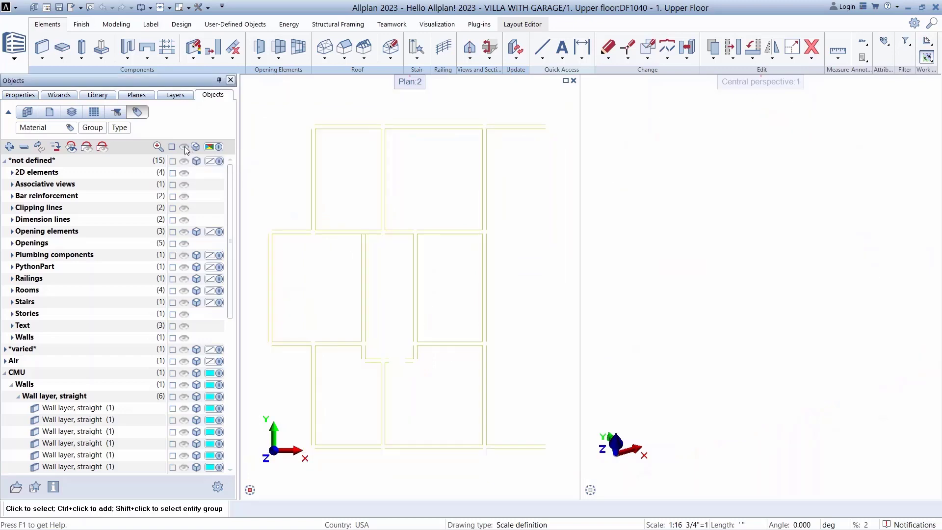
{"action": "left_click", "coordinate": [184, 197]}
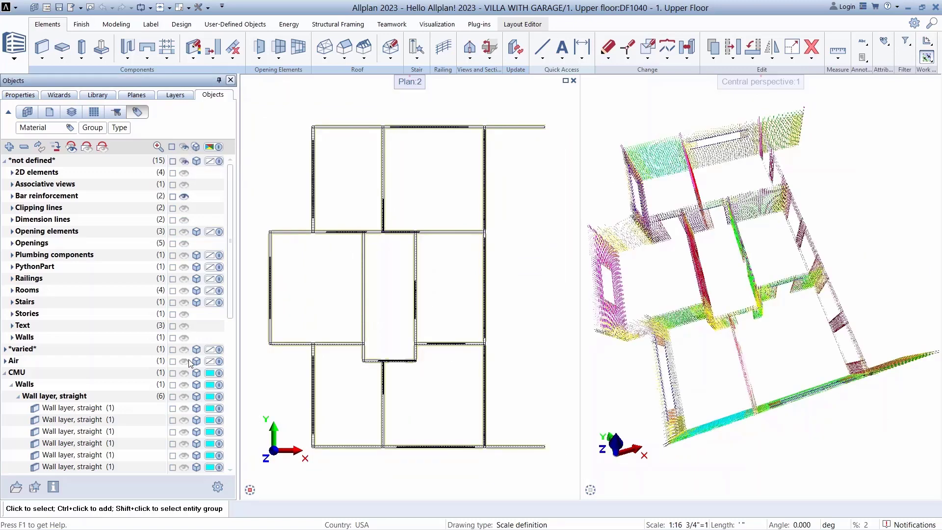
{"action": "scroll", "coordinate": [189, 361], "scroll_direction": "down", "scroll_amount": 7}
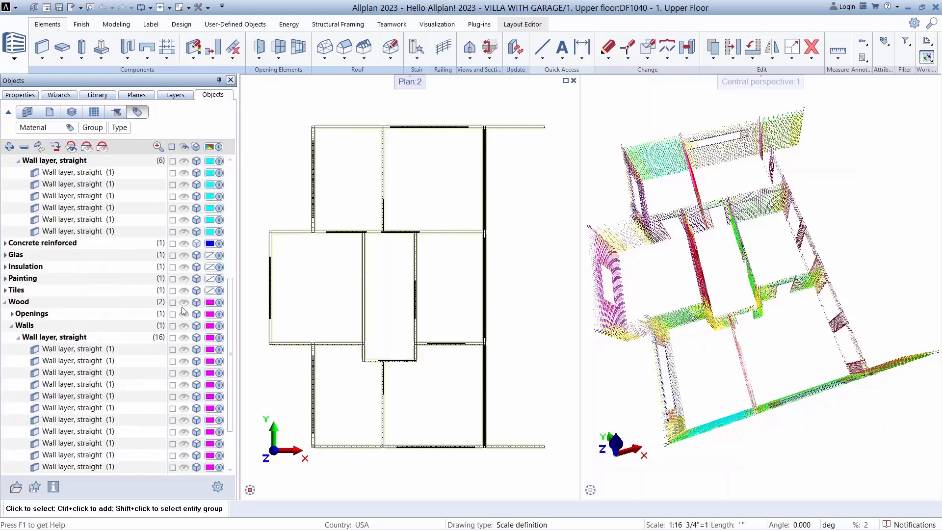
{"action": "left_click", "coordinate": [184, 244]}
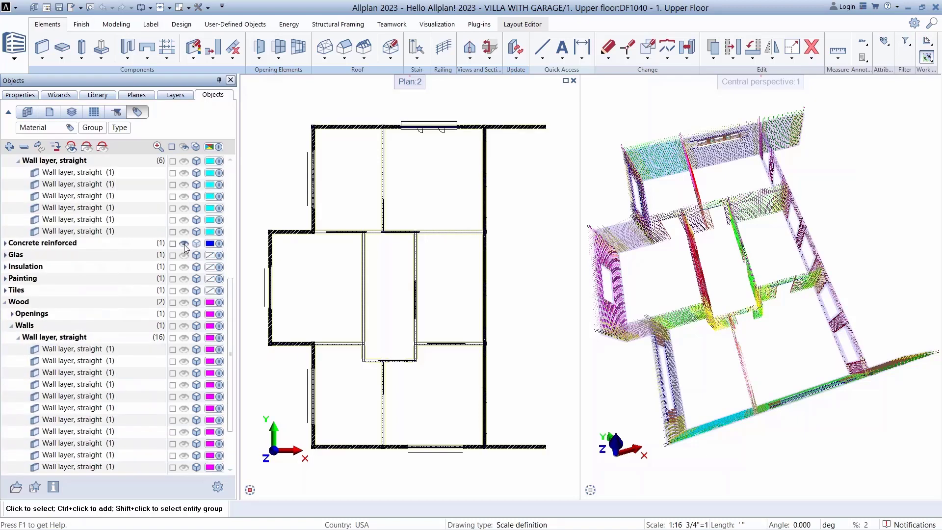
{"action": "left_click_drag", "start_coordinate": [664, 219], "coordinate": [748, 151], "text": "ctrl"}
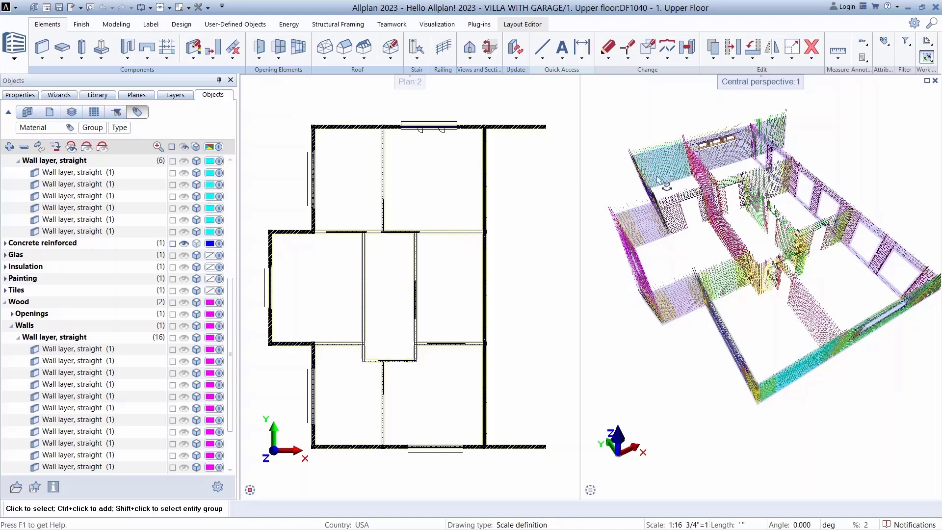
{"action": "left_click", "coordinate": [184, 147]}
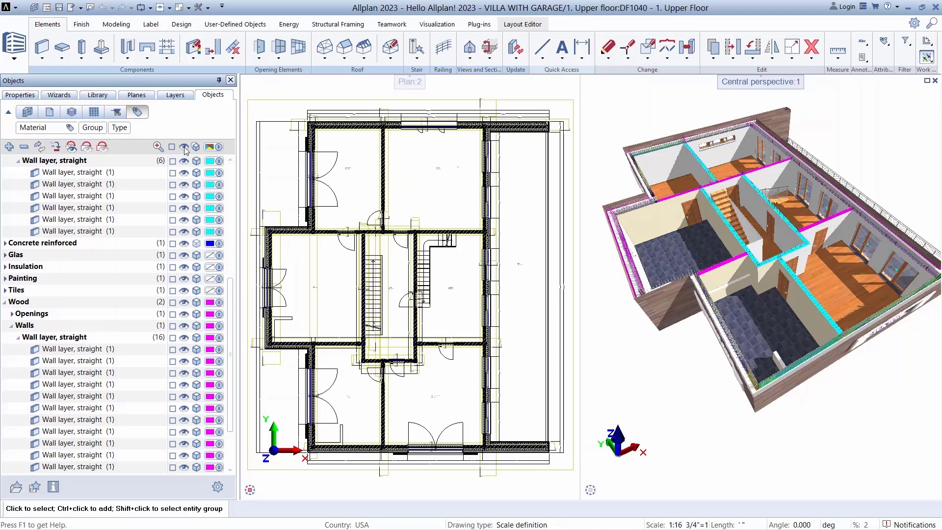
Step: Place the horizontal text "field verify cmu wall and dimensions. GC to organize." beside the wall junction in the plan
{"action": "scroll", "coordinate": [418, 342], "scroll_direction": "up", "scroll_amount": 3}
{"action": "scroll", "coordinate": [419, 339], "scroll_direction": "up", "scroll_amount": 5}
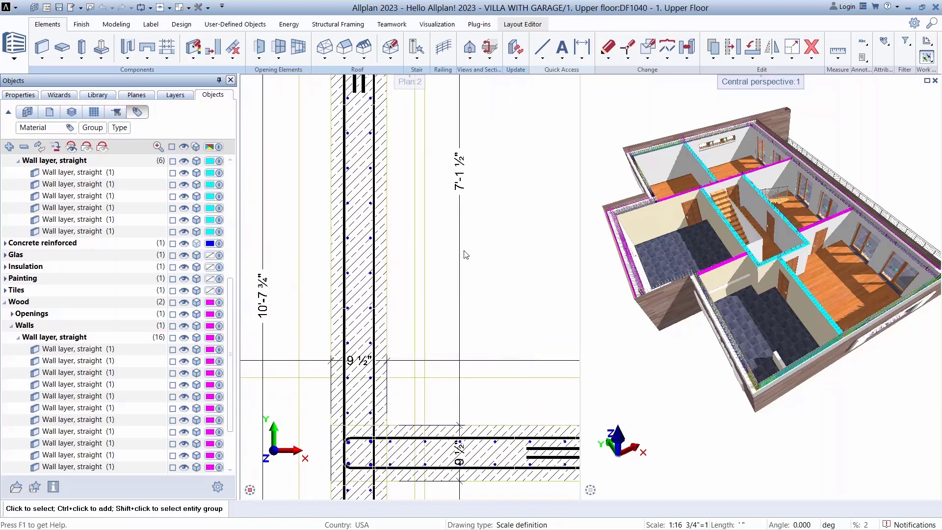
{"action": "left_click", "coordinate": [562, 47]}
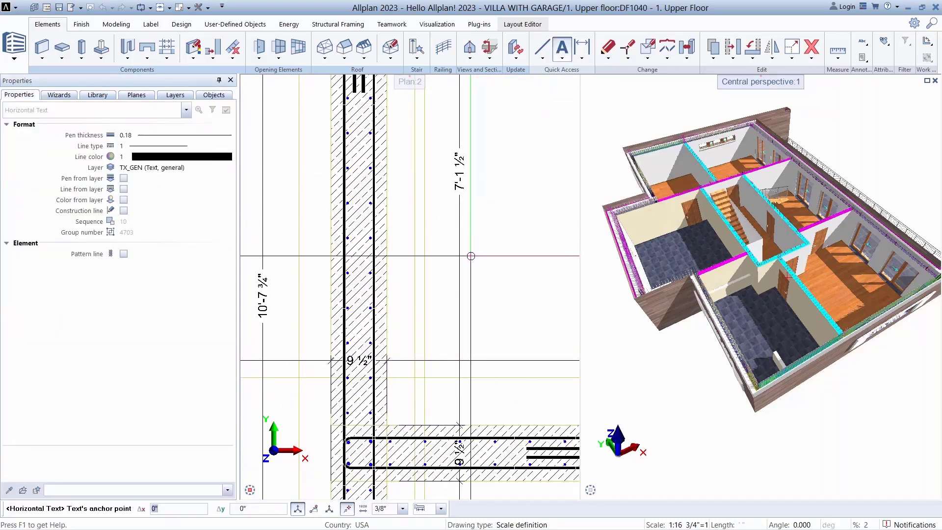
{"action": "left_click", "coordinate": [471, 256]}
{"action": "type", "text": "field verify cmu wall and dimensions. GC to or"}
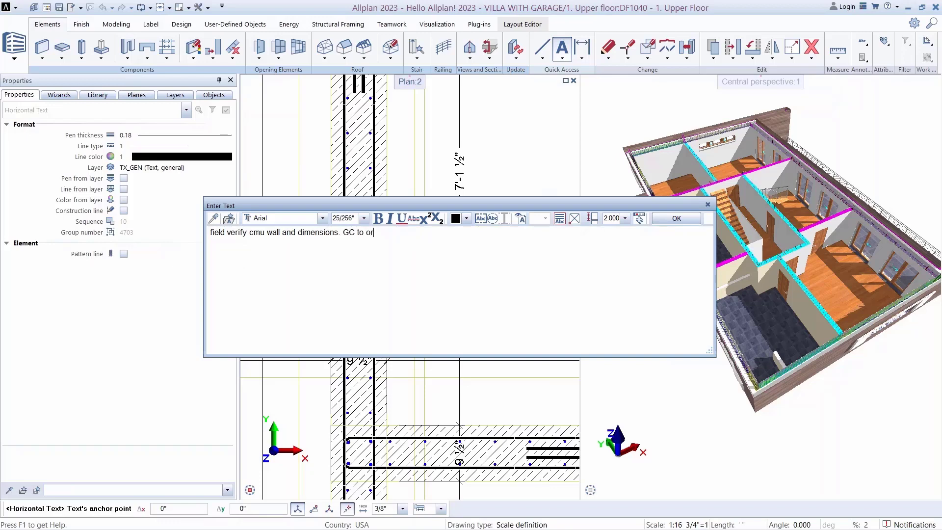
{"action": "type", "text": "ganize."}
{"action": "left_click", "coordinate": [677, 218]}
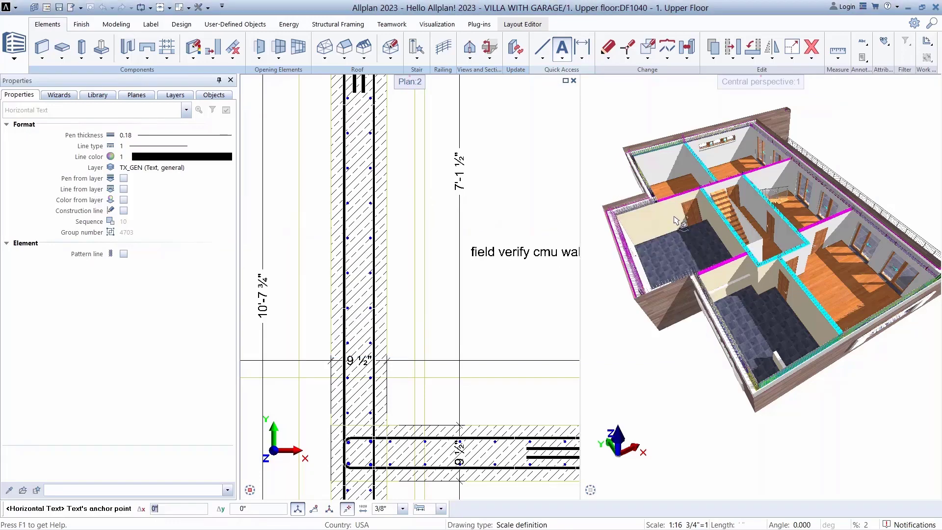
{"action": "scroll", "coordinate": [365, 265], "scroll_direction": "down", "scroll_amount": 2}
{"action": "middle_click_drag", "start_coordinate": [409, 283], "coordinate": [349, 275]}
{"action": "key", "text": "Escape"}
{"action": "key", "text": "Escape"}
Step: Narrow the text box of the CMU note so that its text wraps onto three lines
{"action": "left_click", "coordinate": [418, 254]}
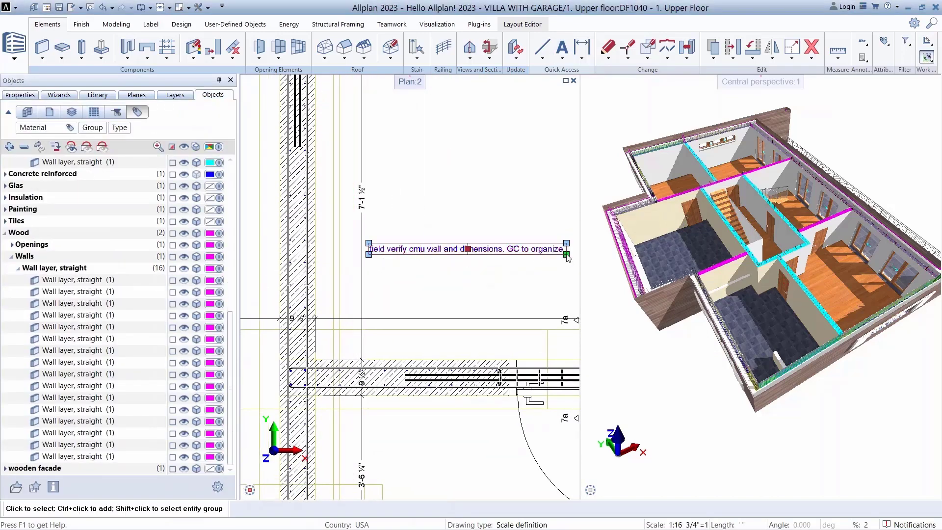
{"action": "mouse_move", "coordinate": [567, 258]}
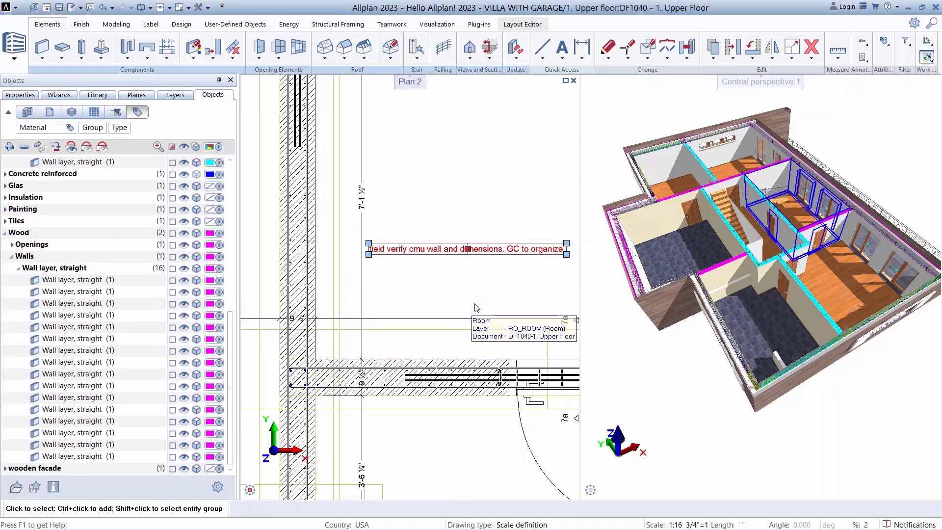
{"action": "left_click_drag", "start_coordinate": [567, 254], "coordinate": [455, 300]}
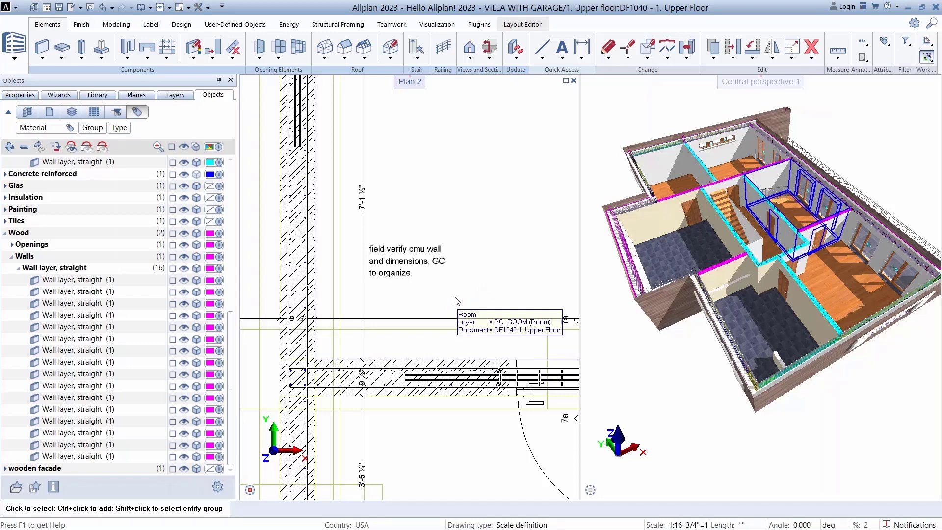
Step: Add a text leader from the CMU note to the vertical wall in the plan
{"action": "right_click", "coordinate": [398, 252]}
{"action": "left_click", "coordinate": [422, 270]}
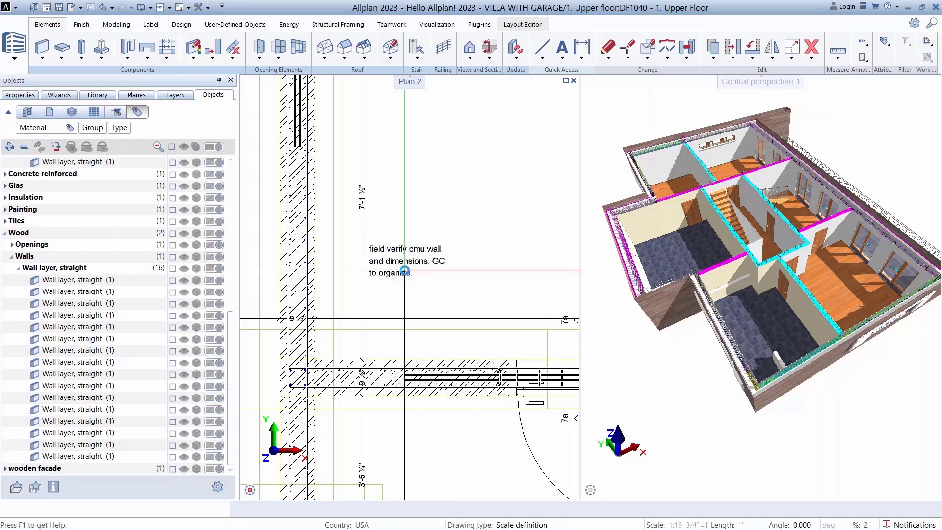
{"action": "left_click", "coordinate": [363, 243]}
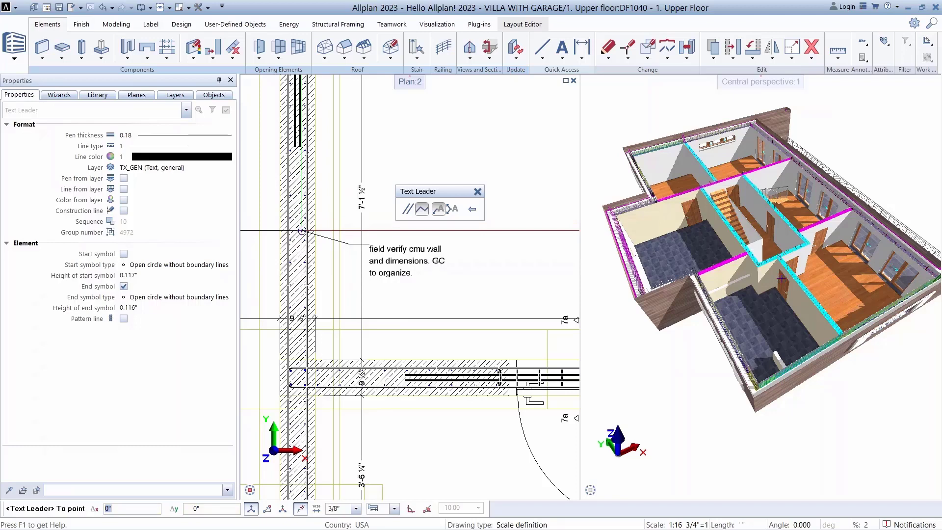
{"action": "left_click", "coordinate": [302, 230]}
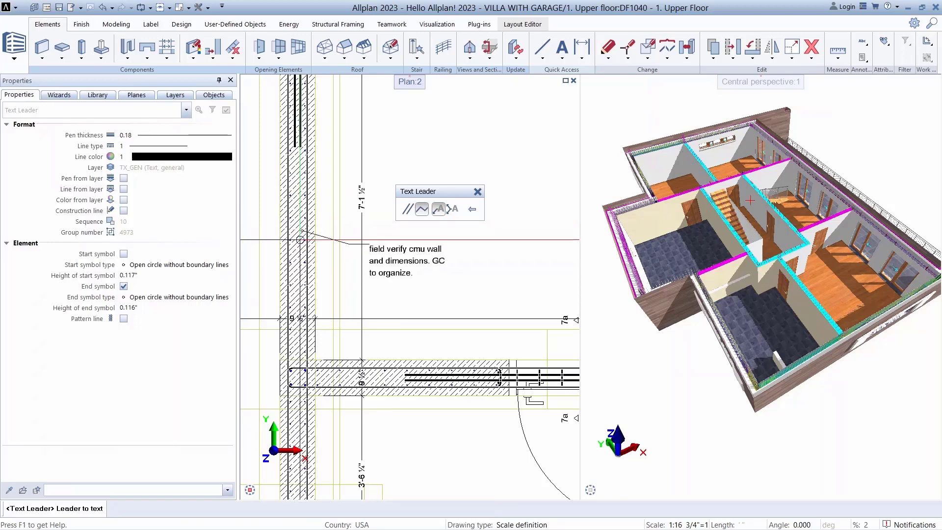
Step: Add a second leader branch from the bend of the note's existing leader to the horizontal CMU wall
{"action": "left_click", "coordinate": [452, 212]}
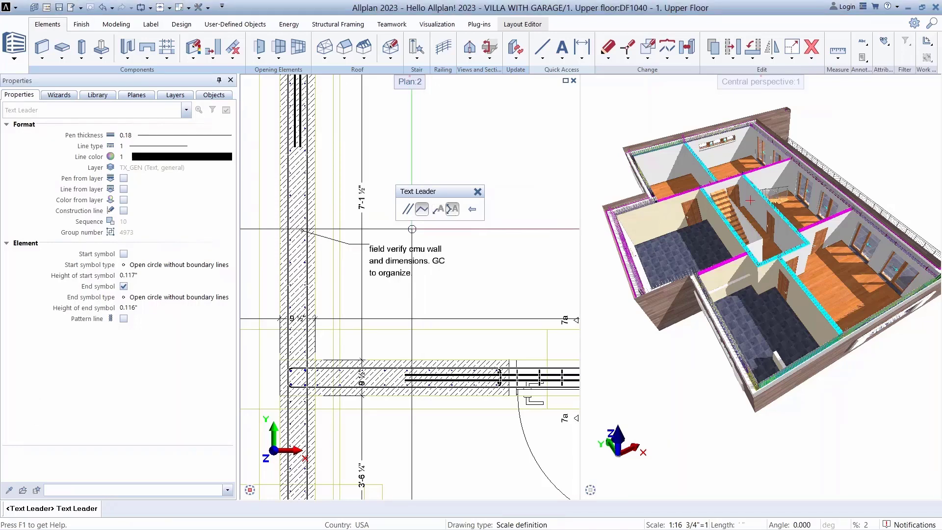
{"action": "left_click", "coordinate": [348, 244]}
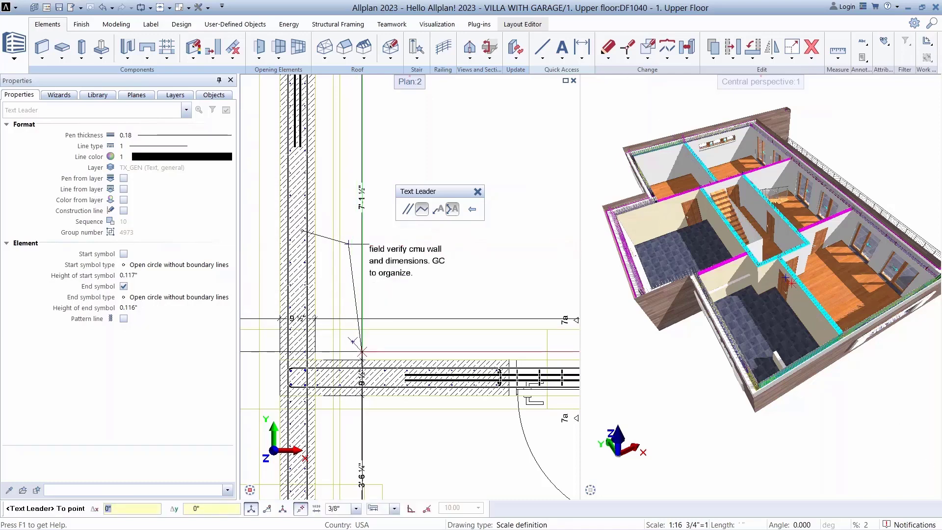
{"action": "left_click", "coordinate": [328, 378]}
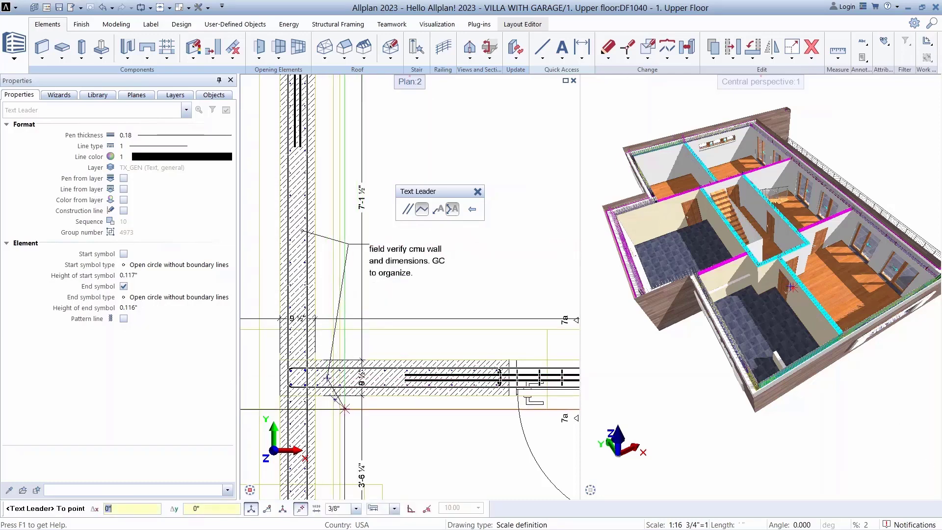
{"action": "key", "text": "Escape"}
{"action": "key", "text": "Escape"}
Step: Move the CMU note down closer to the wall junction, keeping both leaders attached
{"action": "key", "text": "m"}
{"action": "left_click", "coordinate": [414, 255]}
{"action": "left_click", "coordinate": [397, 262]}
{"action": "left_click", "coordinate": [410, 303]}
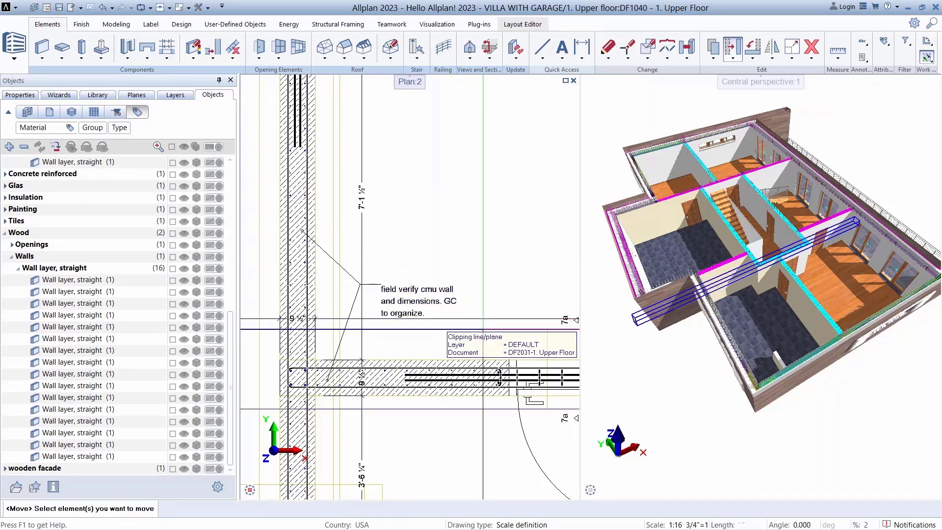
Step: Preview the annotated plan at drawing scales 1:24 and 1:32, and set the scale back to 1:16
{"action": "left_click", "coordinate": [689, 525]}
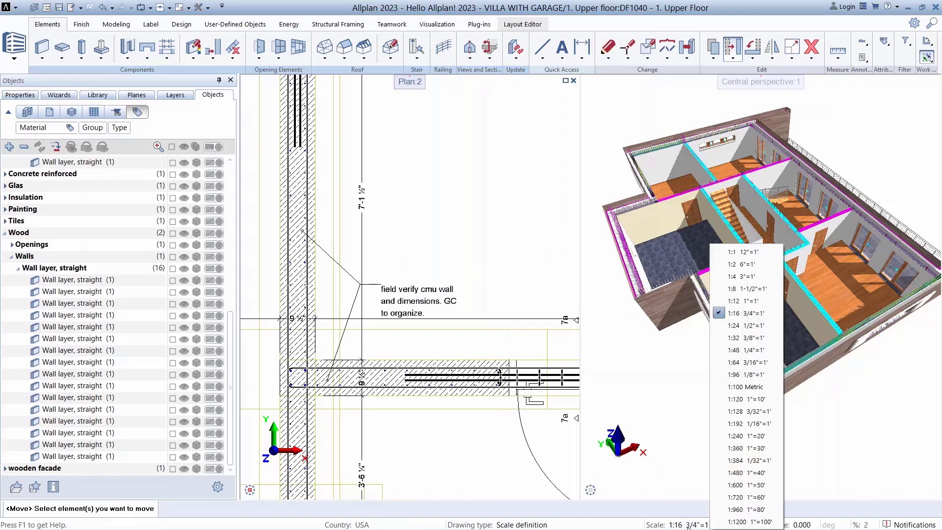
{"action": "left_click", "coordinate": [752, 327]}
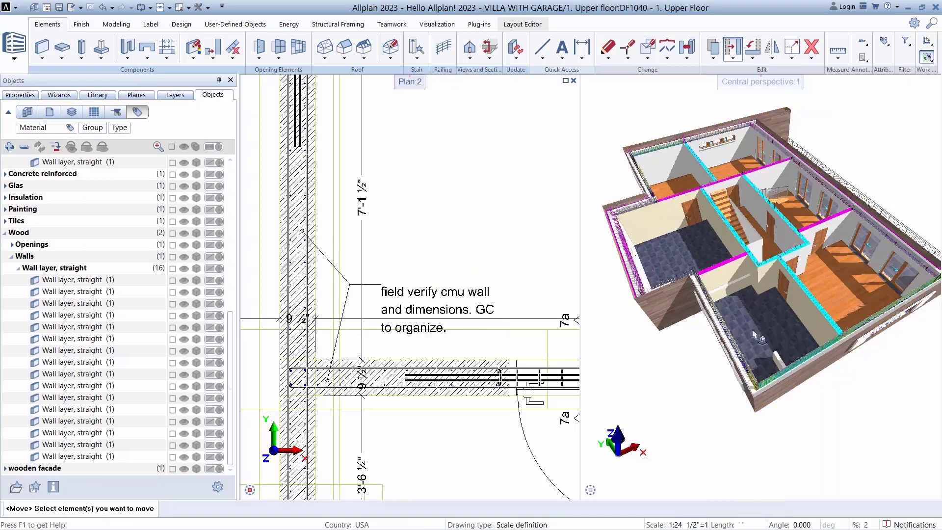
{"action": "left_click", "coordinate": [690, 515]}
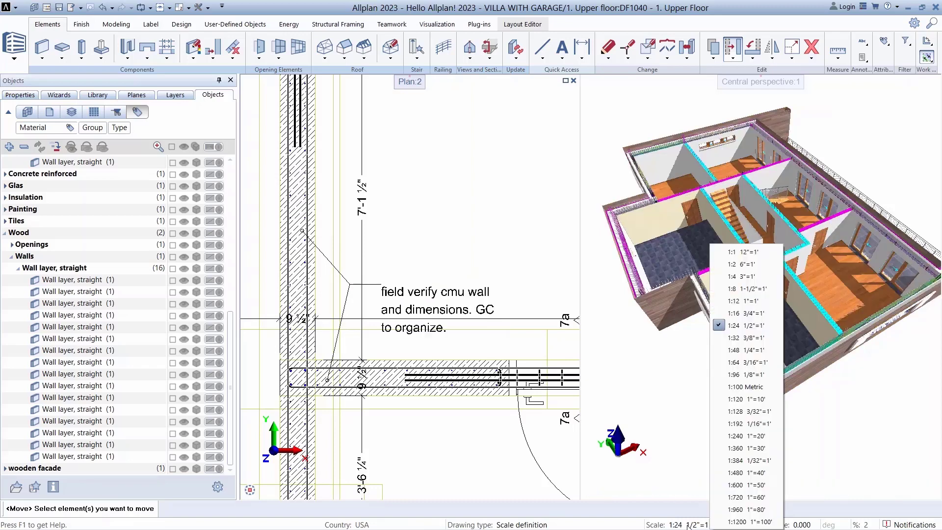
{"action": "left_click", "coordinate": [752, 338]}
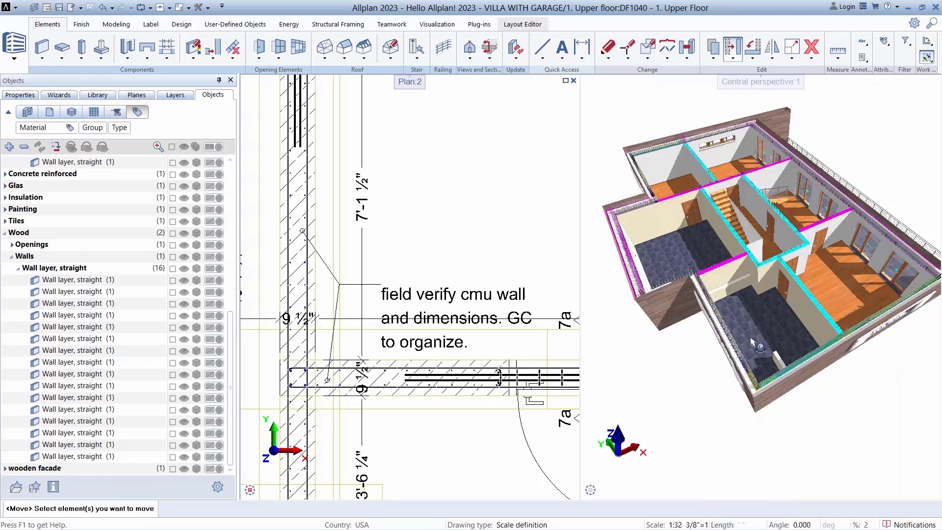
{"action": "left_click", "coordinate": [687, 523]}
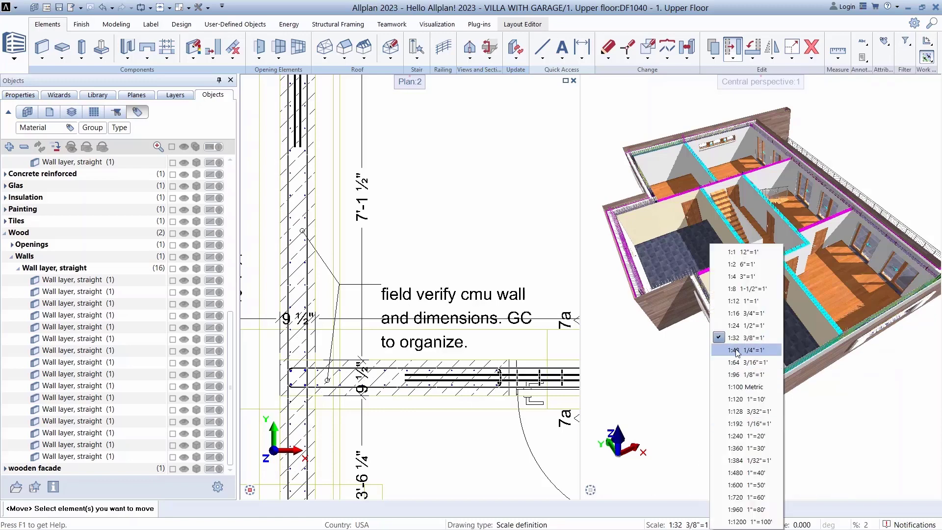
{"action": "left_click", "coordinate": [751, 312]}
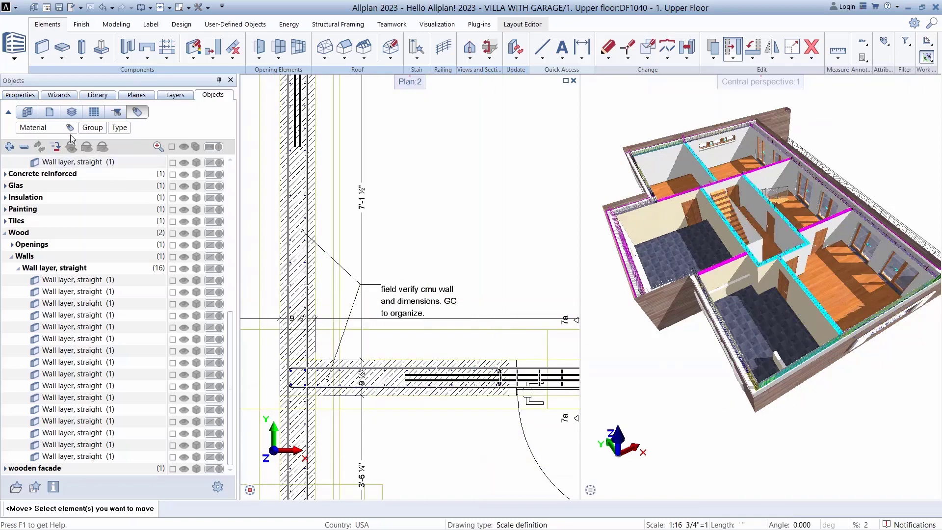
Step: Sort the objects by drawing file and unload the reinforcement drawing file DF2031-1. Upper Floor
{"action": "left_click", "coordinate": [51, 115]}
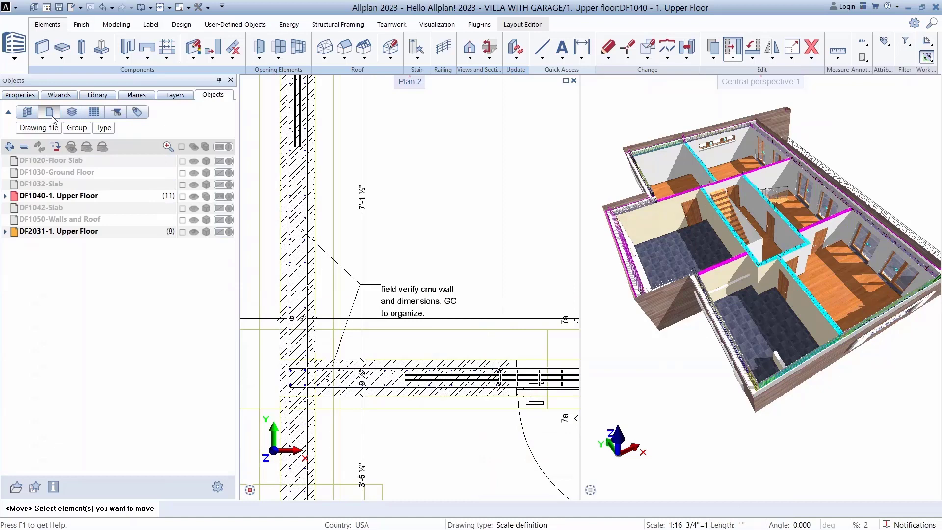
{"action": "left_click", "coordinate": [15, 235]}
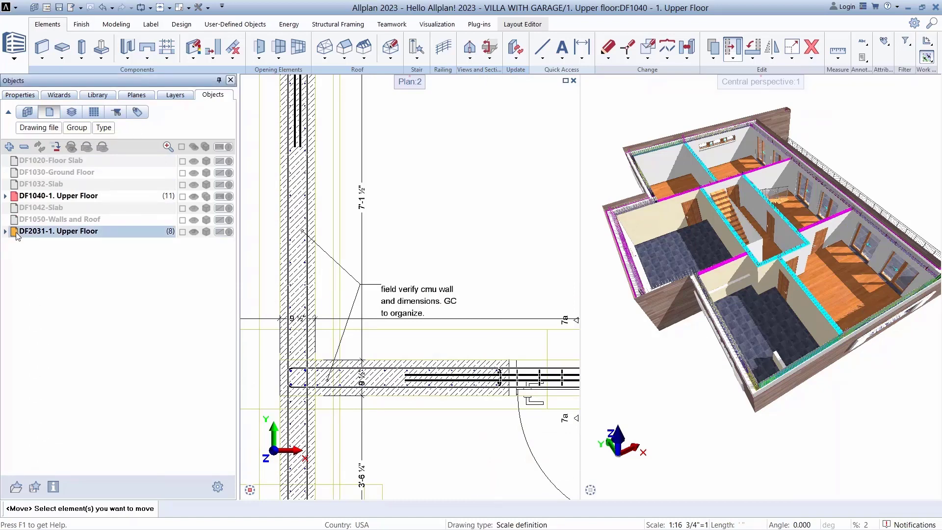
{"action": "left_click", "coordinate": [16, 244]}
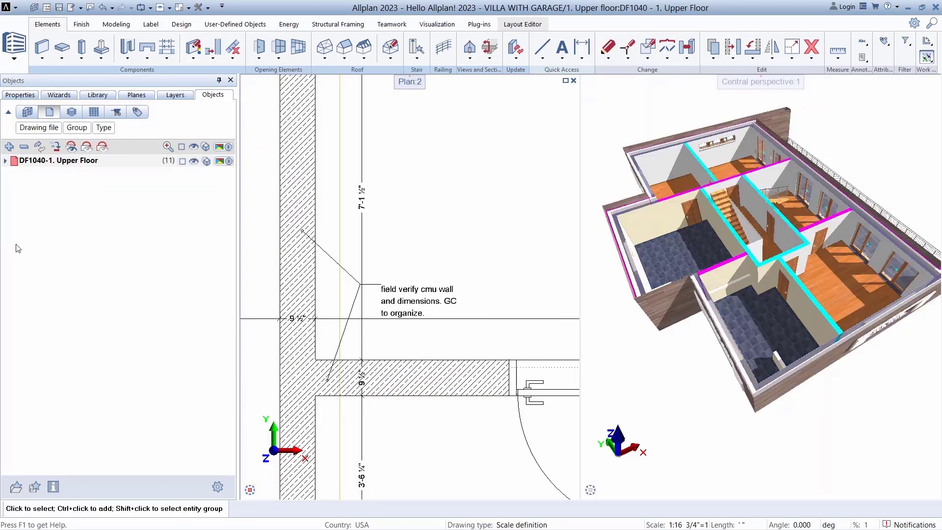
Step: Load the saved viewport arrangement Window Facing
{"action": "left_click", "coordinate": [190, 9]}
{"action": "mouse_move", "coordinate": [200, 182]}
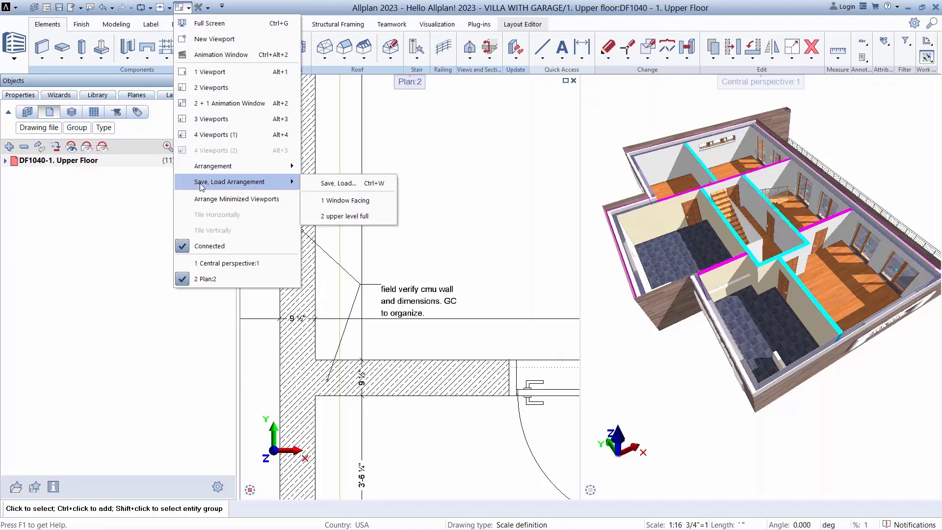
{"action": "left_click", "coordinate": [347, 200]}
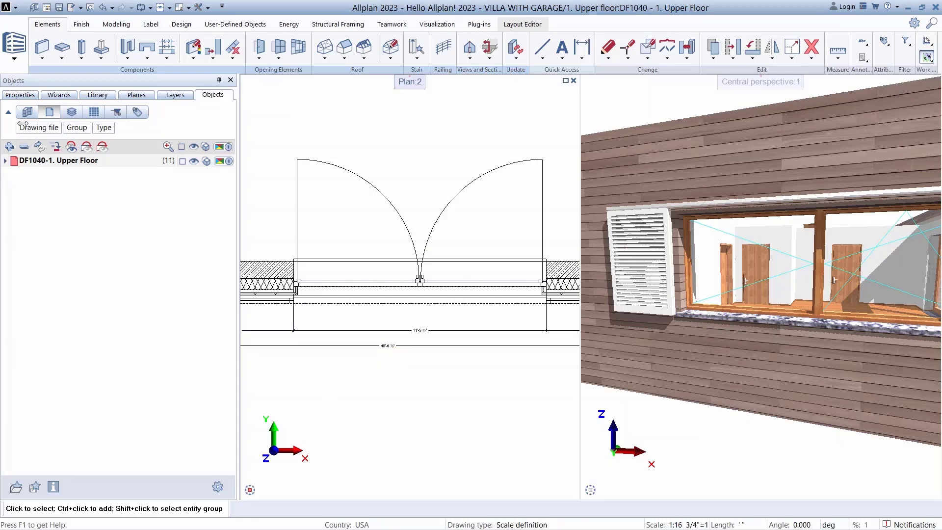
Step: Examine the geometry properties of the window's facing group from the plan, and clear the selection
{"action": "left_click", "coordinate": [18, 95]}
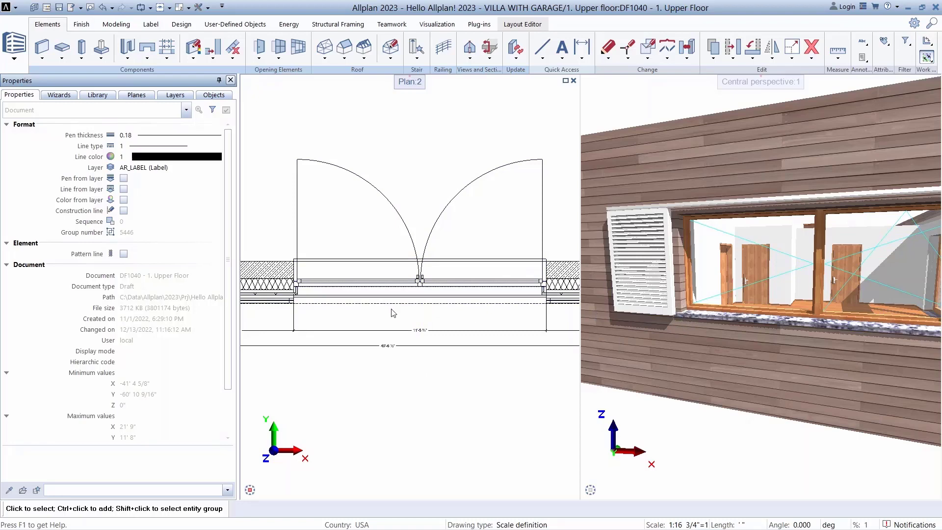
{"action": "left_click", "coordinate": [297, 293]}
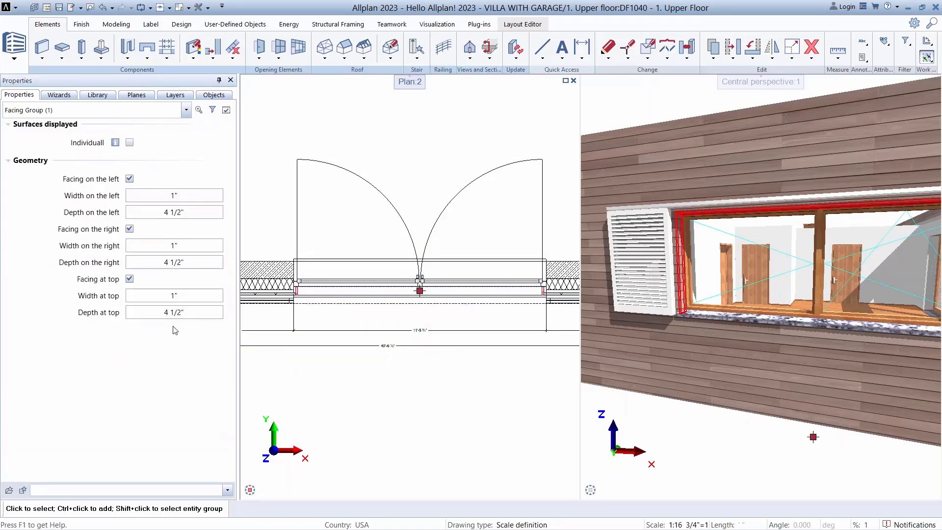
{"action": "key", "text": "Escape"}
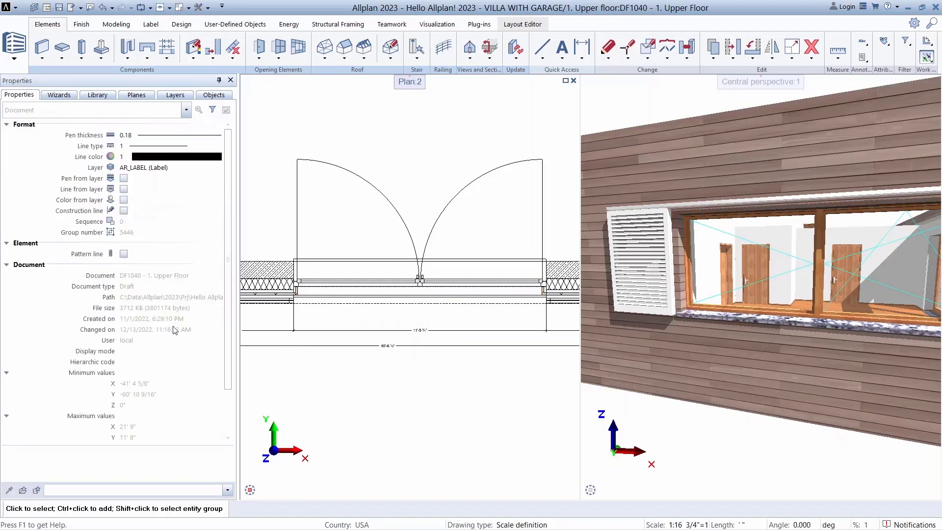
Step: Select every facing group among the openings of drawing file DF1040 and show the whole floor in the plan
{"action": "left_click", "coordinate": [216, 95]}
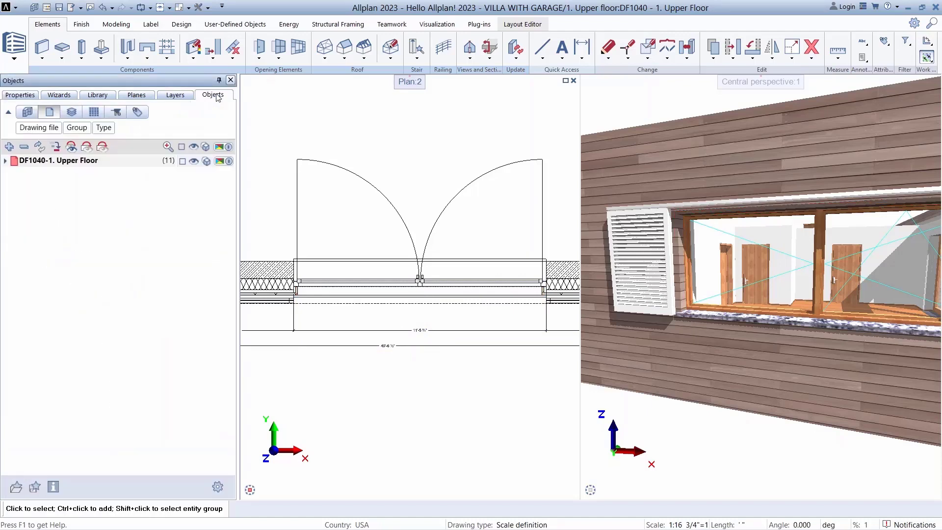
{"action": "left_click", "coordinate": [5, 162]}
{"action": "left_click", "coordinate": [12, 208]}
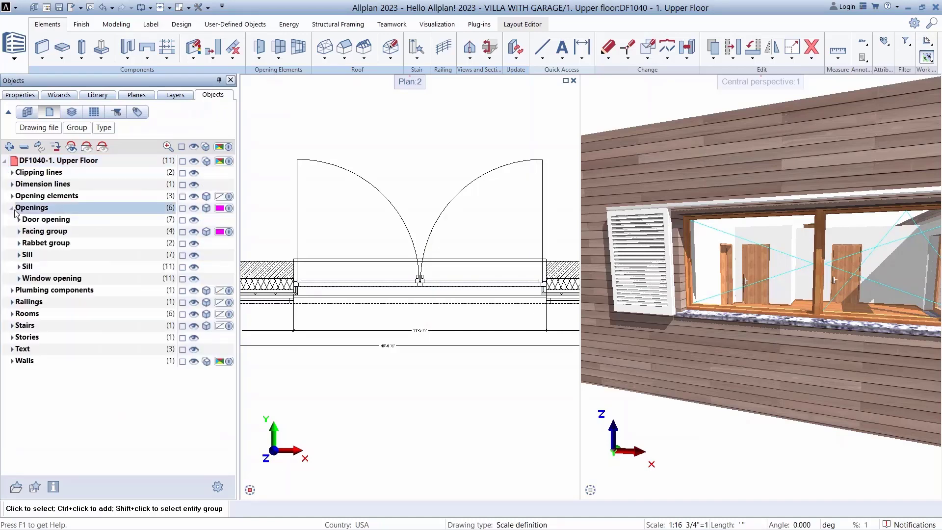
{"action": "left_click", "coordinate": [182, 232]}
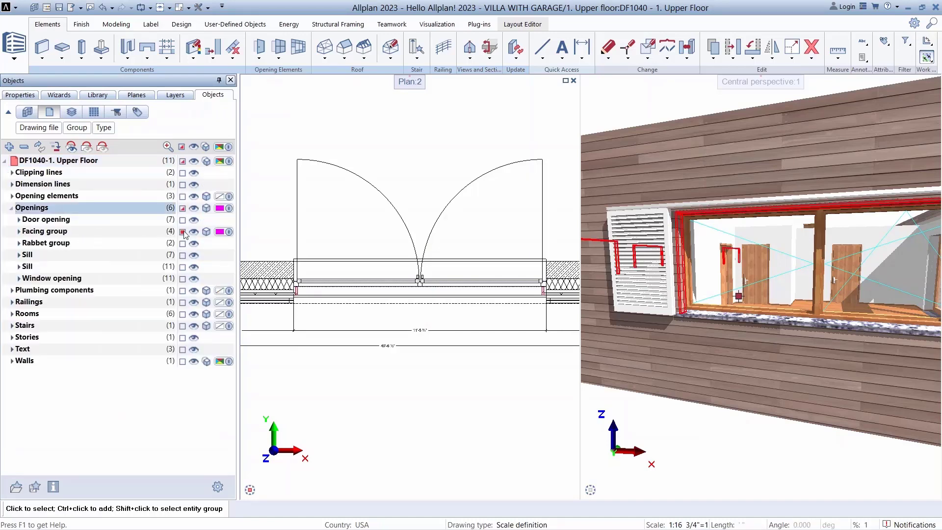
{"action": "middle_click", "coordinate": [344, 386]}
{"action": "middle_click", "coordinate": [345, 385]}
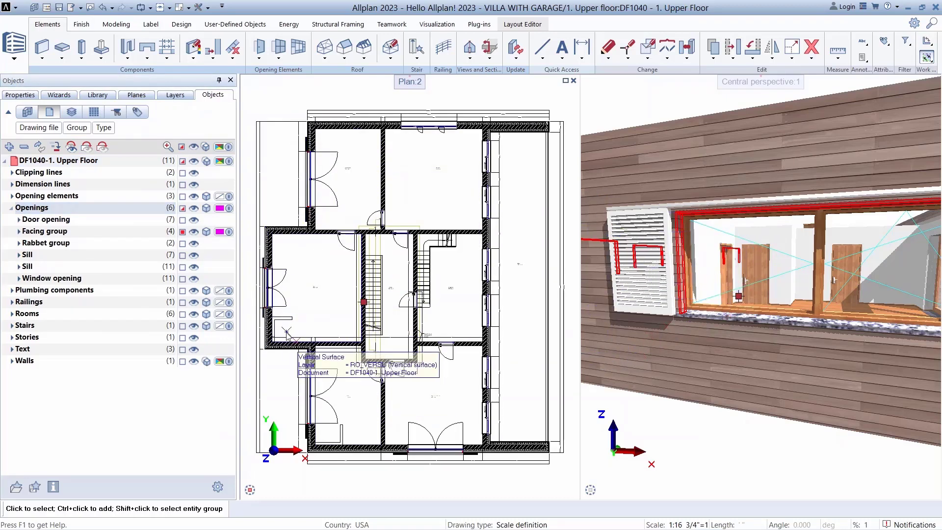
Step: Set the left and right widths of all selected facing groups to 4" and inspect the window in the perspective view
{"action": "left_click", "coordinate": [23, 97]}
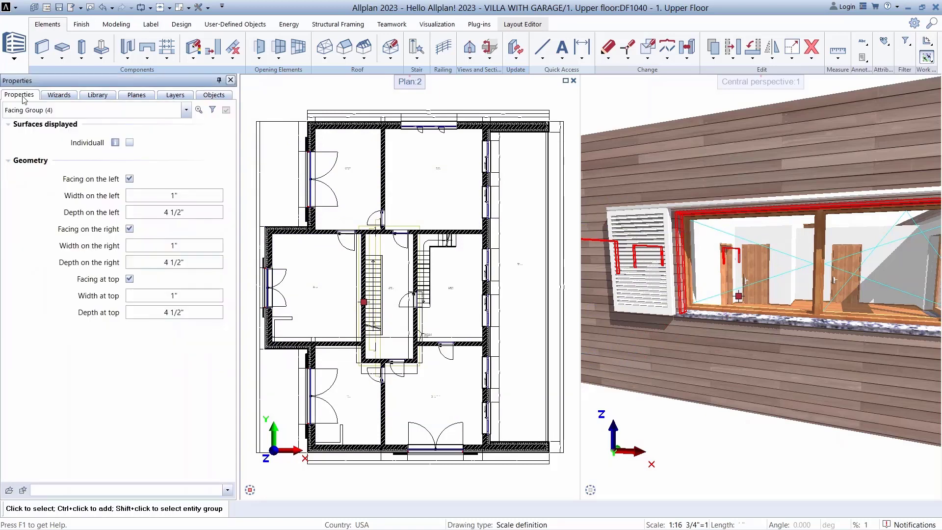
{"action": "left_click", "coordinate": [203, 197]}
{"action": "type", "text": "4"}
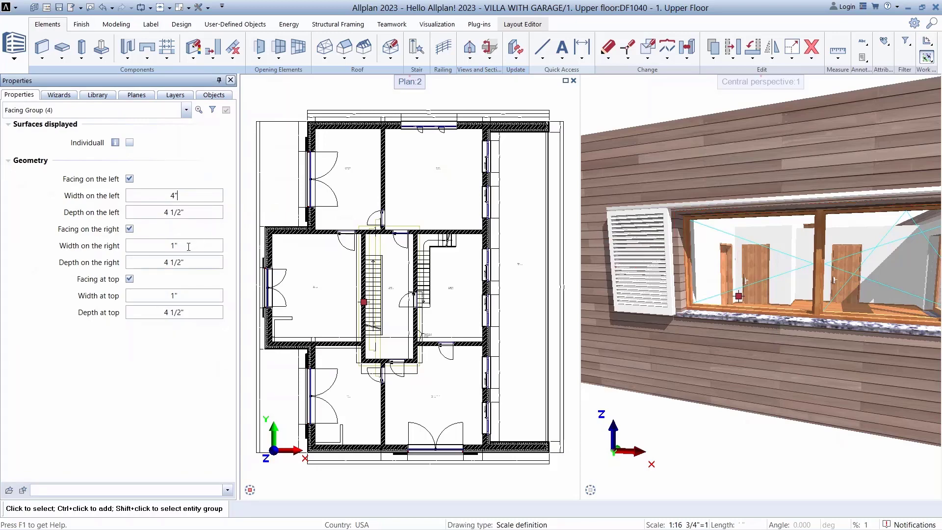
{"action": "left_click", "coordinate": [158, 246]}
{"action": "type", "text": "4"}
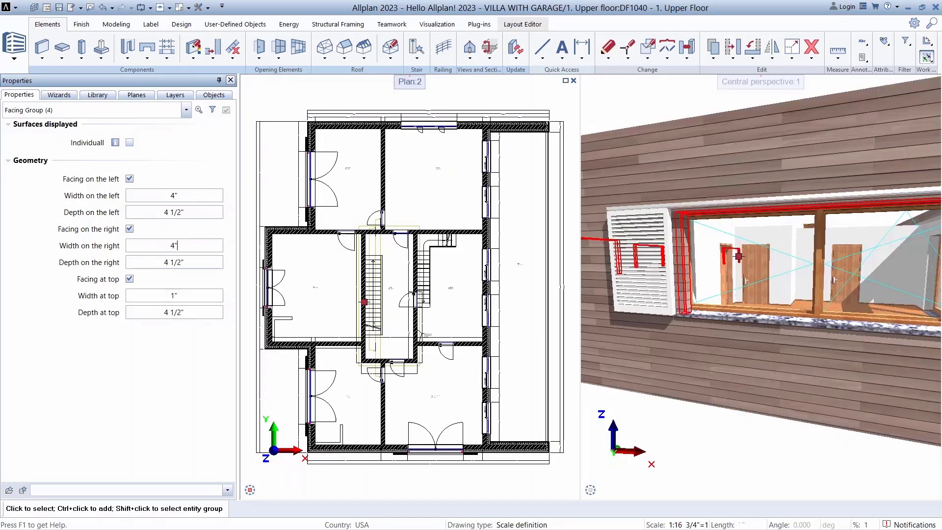
{"action": "left_click_drag", "start_coordinate": [697, 318], "coordinate": [688, 351]}
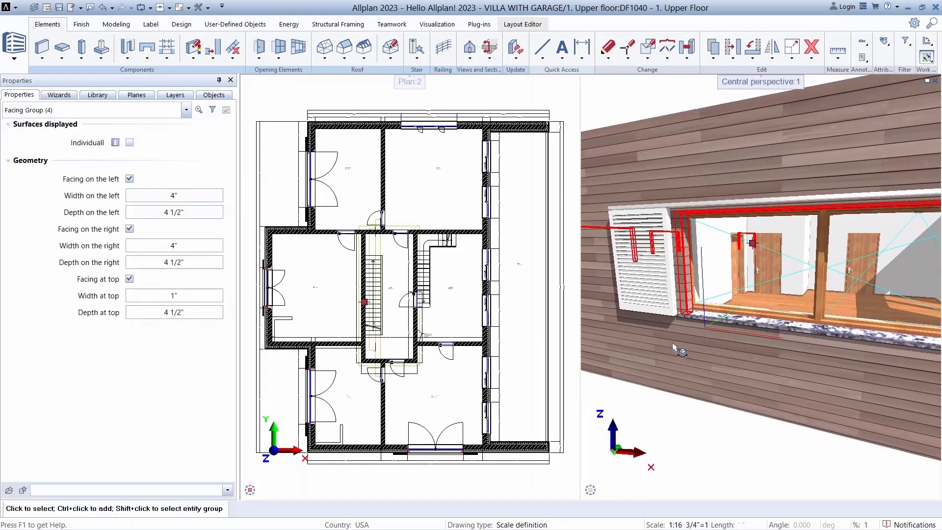
{"action": "key", "text": "Escape"}
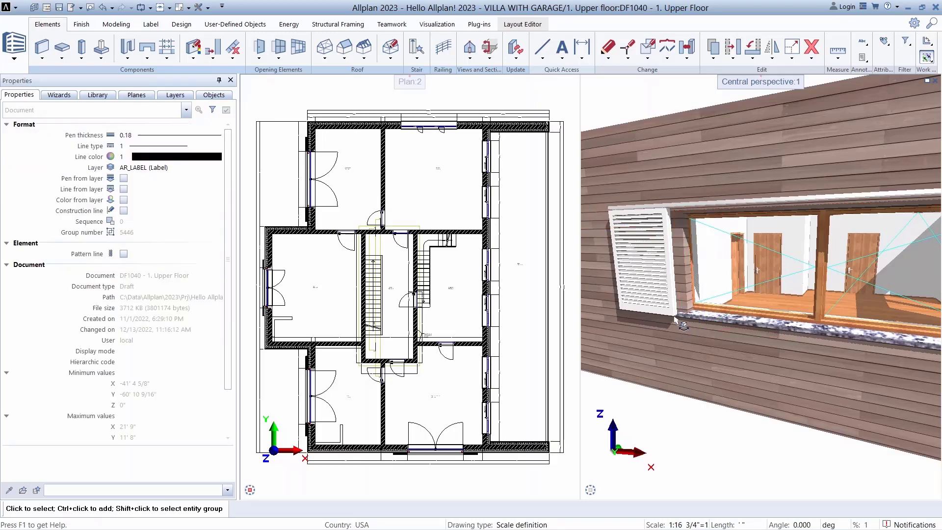
{"action": "scroll", "coordinate": [672, 317], "scroll_direction": "down", "scroll_amount": 3}
{"action": "scroll", "coordinate": [784, 322], "scroll_direction": "up", "scroll_amount": 5}
{"action": "scroll", "coordinate": [785, 330], "scroll_direction": "down", "scroll_amount": 4}
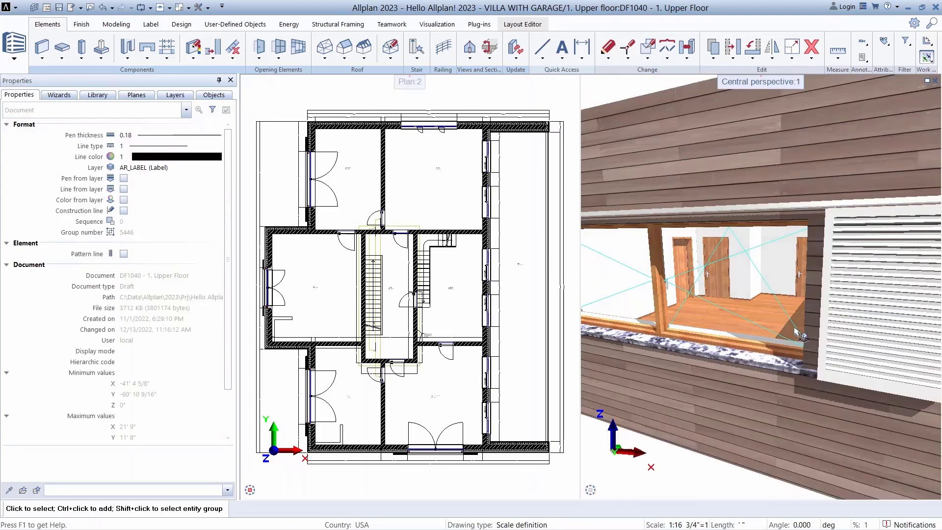
{"action": "scroll", "coordinate": [795, 332], "scroll_direction": "down", "scroll_amount": 3}
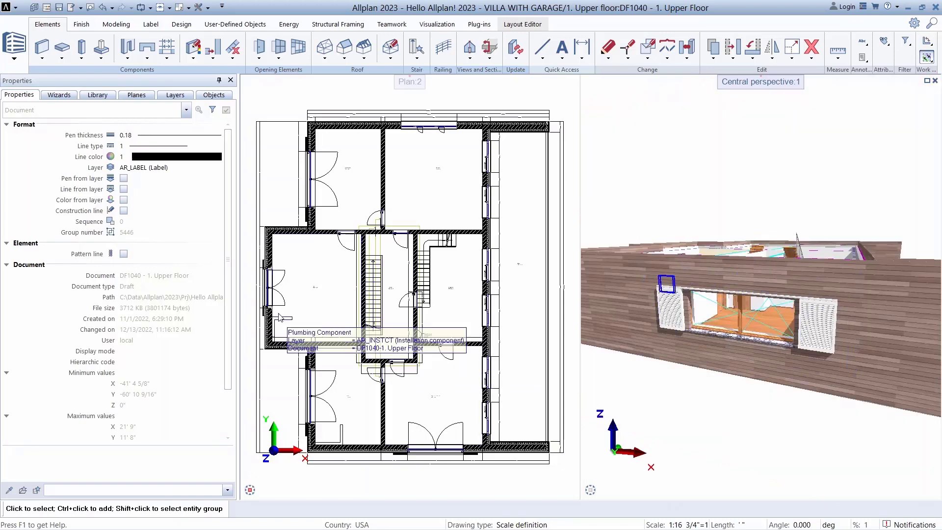
Step: Examine the rabbet group properties of the bath window opening and view its rabbet from inside the room, and clear the selection
{"action": "scroll", "coordinate": [290, 319], "scroll_direction": "up", "scroll_amount": 5}
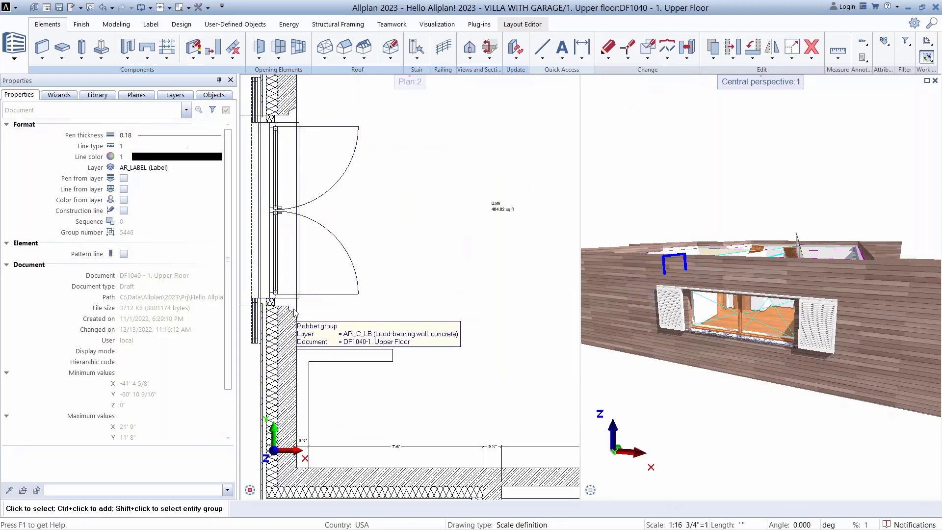
{"action": "left_click", "coordinate": [295, 312]}
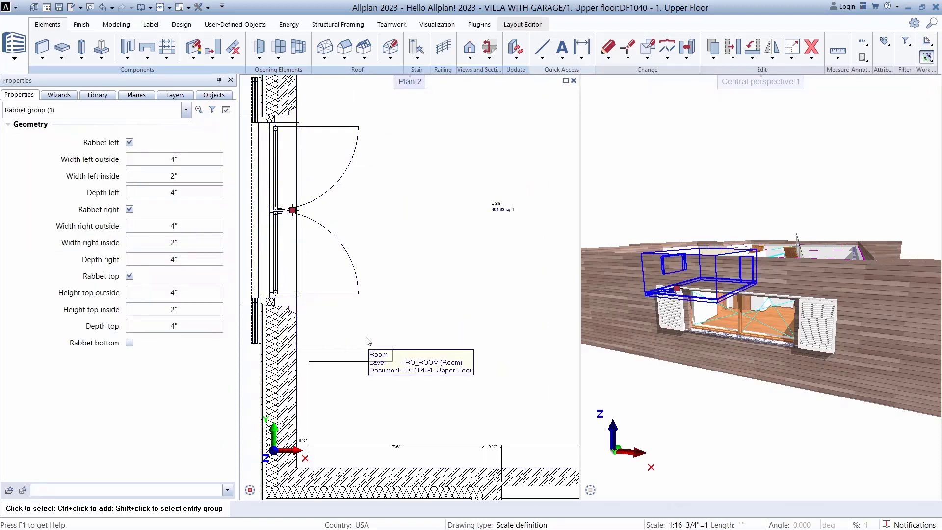
{"action": "left_click_drag", "start_coordinate": [790, 294], "coordinate": [719, 375], "text": "ctrl"}
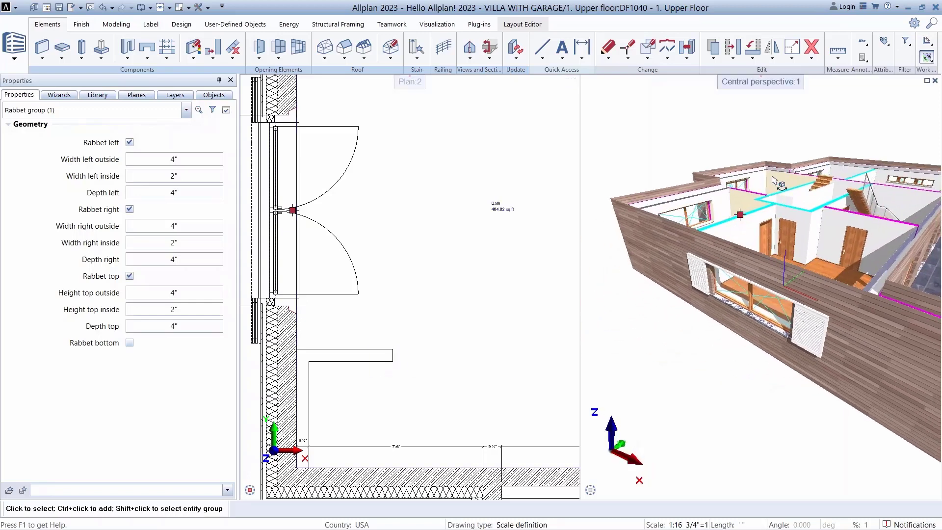
{"action": "scroll", "coordinate": [744, 187], "scroll_direction": "up", "scroll_amount": 4}
{"action": "scroll", "coordinate": [745, 187], "scroll_direction": "up", "scroll_amount": 3}
{"action": "scroll", "coordinate": [745, 193], "scroll_direction": "up", "scroll_amount": 3}
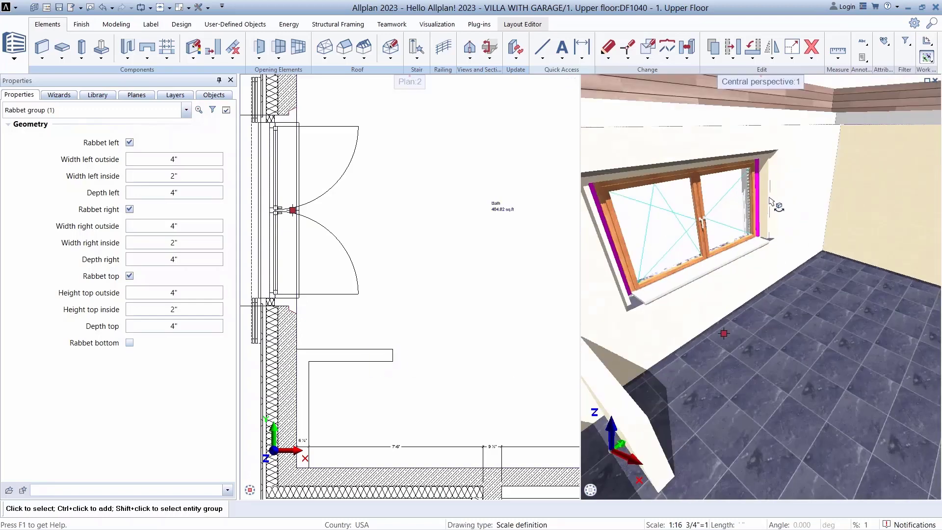
{"action": "left_click_drag", "start_coordinate": [768, 215], "coordinate": [707, 222], "text": "ctrl"}
{"action": "left_click_drag", "start_coordinate": [732, 201], "coordinate": [775, 158]}
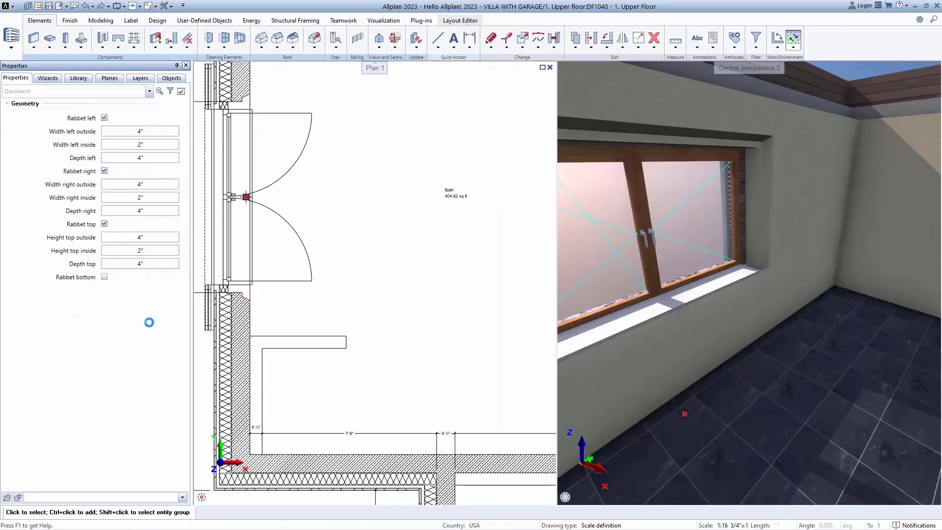
{"action": "key", "text": "Escape"}
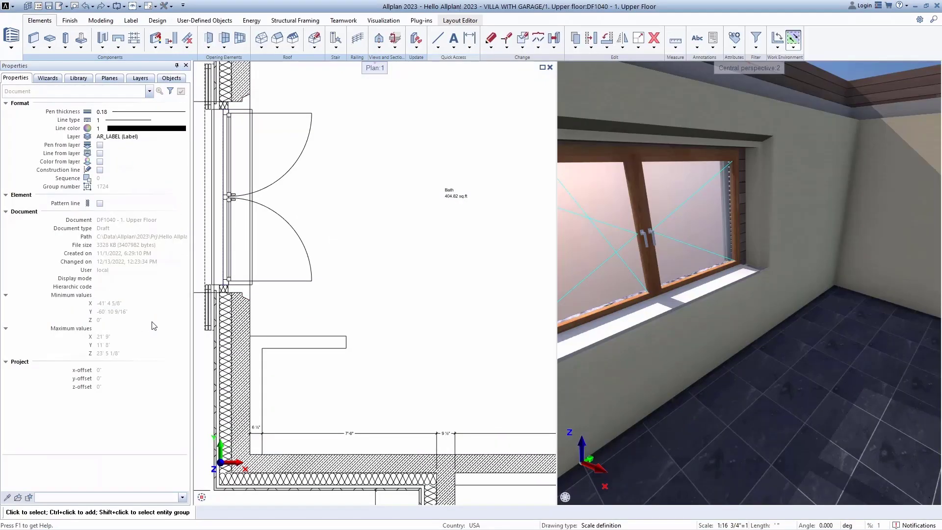
Step: Define a clipping path for a new section across the bath's exterior wall just below the window in the plan
{"action": "scroll", "coordinate": [406, 246], "scroll_direction": "down", "scroll_amount": 3}
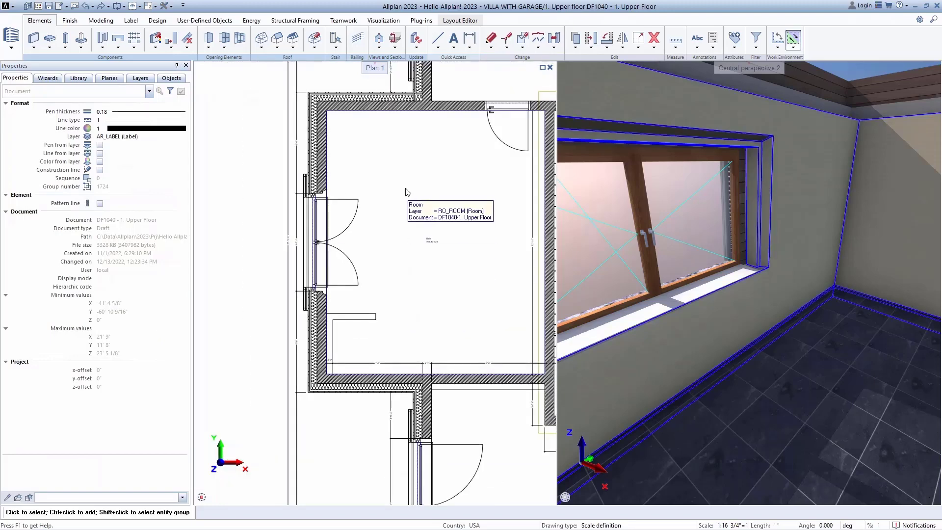
{"action": "key", "text": "s"}
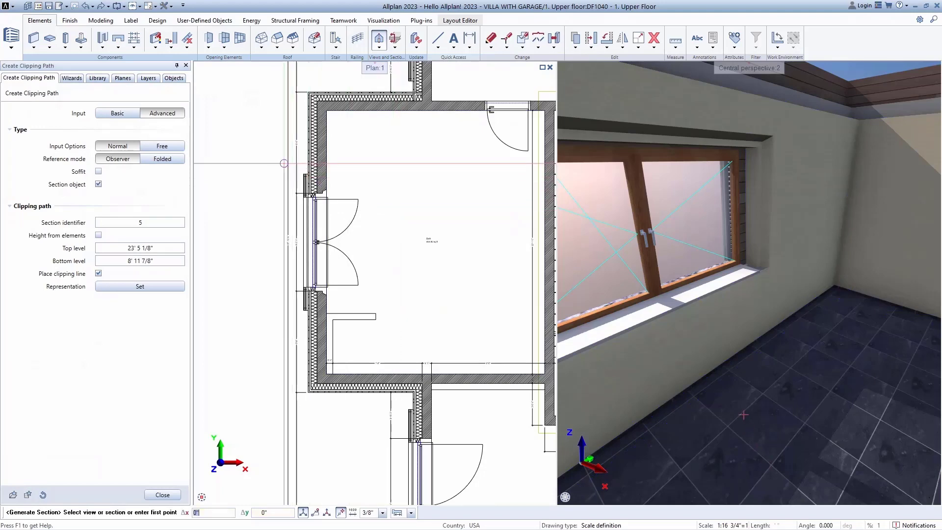
{"action": "scroll", "coordinate": [305, 359], "scroll_direction": "up", "scroll_amount": 2}
{"action": "left_click", "coordinate": [386, 318]}
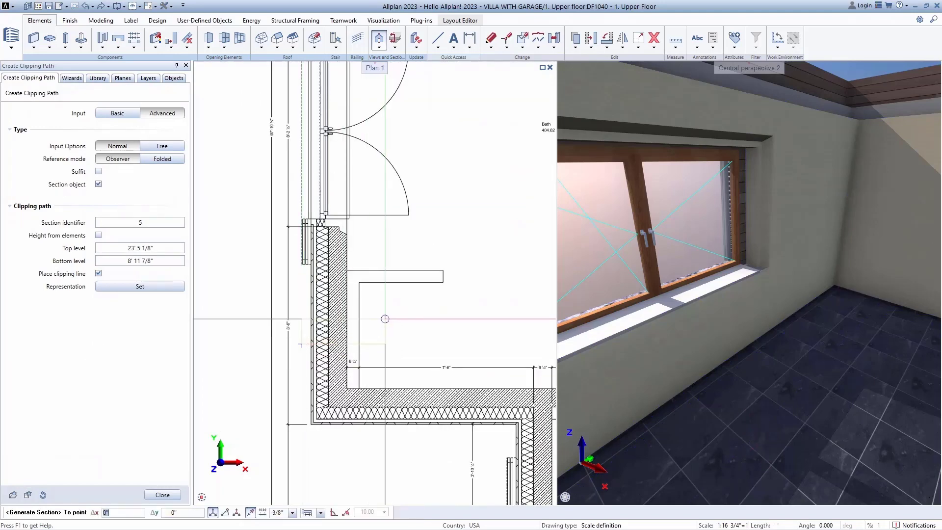
{"action": "key", "text": "Escape"}
{"action": "left_click", "coordinate": [379, 450]}
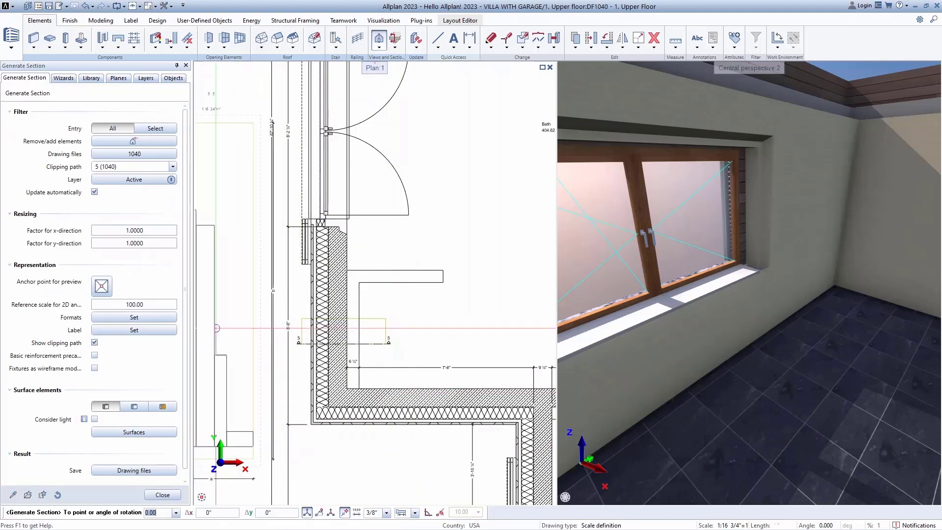
Step: Label the section with dimension lines and place it in the free area to the left of the building plan
{"action": "left_click", "coordinate": [129, 334]}
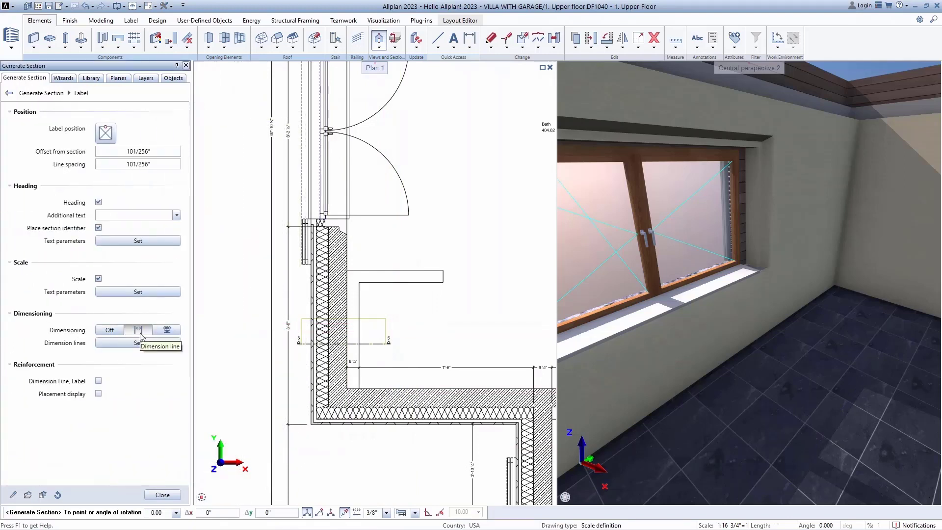
{"action": "left_click", "coordinate": [140, 333]}
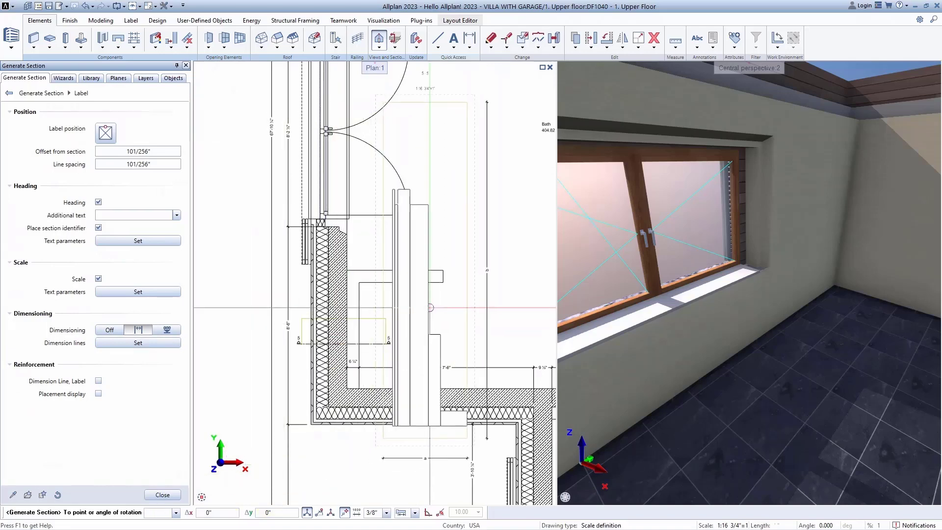
{"action": "scroll", "coordinate": [429, 310], "scroll_direction": "down", "scroll_amount": 3}
{"action": "middle_click_drag", "start_coordinate": [315, 307], "coordinate": [387, 307]}
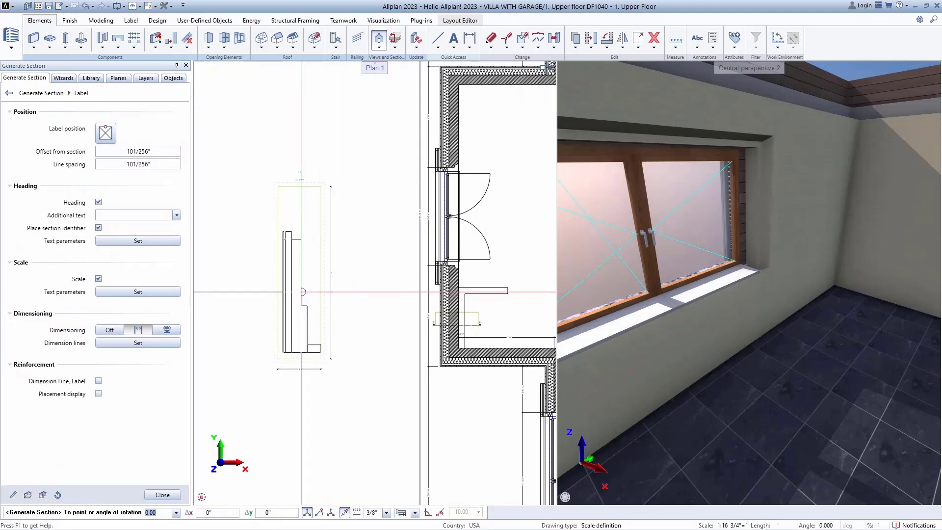
{"action": "left_click", "coordinate": [303, 292]}
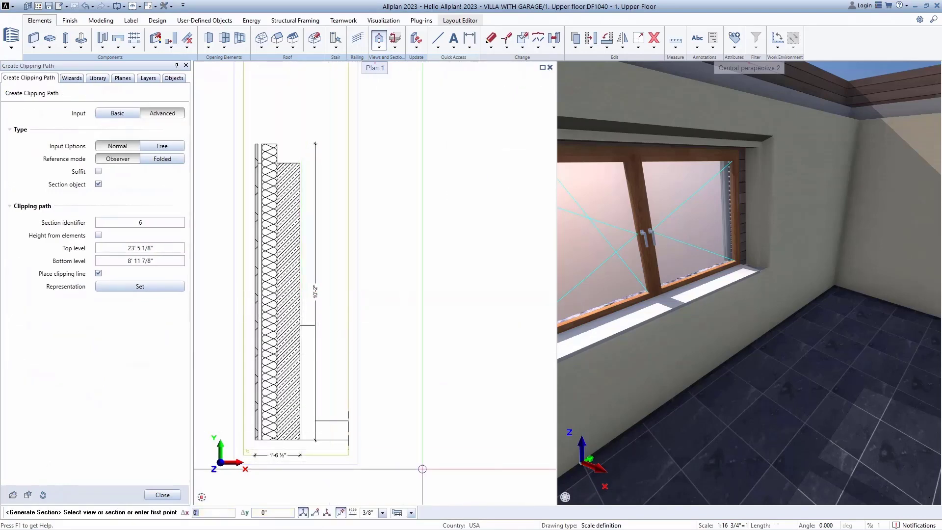
{"action": "key", "text": "Escape"}
{"action": "key", "text": "Escape"}
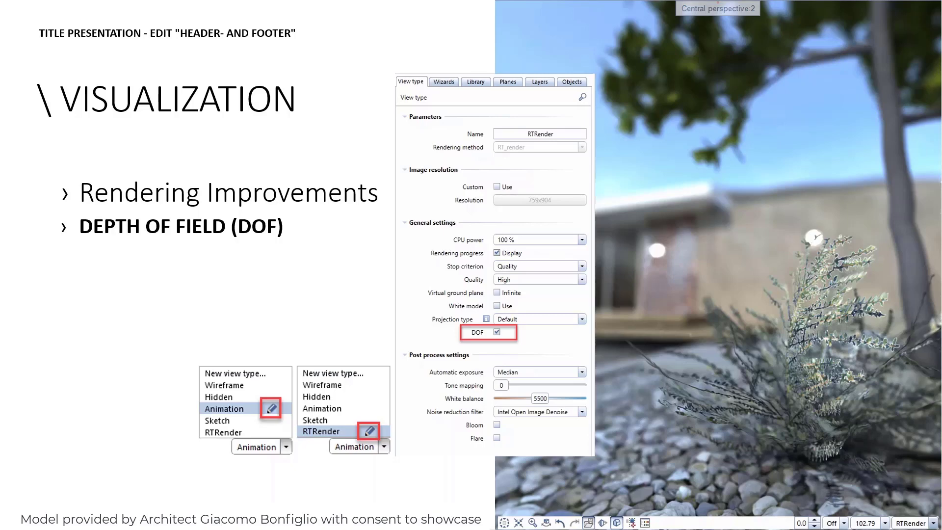
{"action": "key", "text": "Right"}
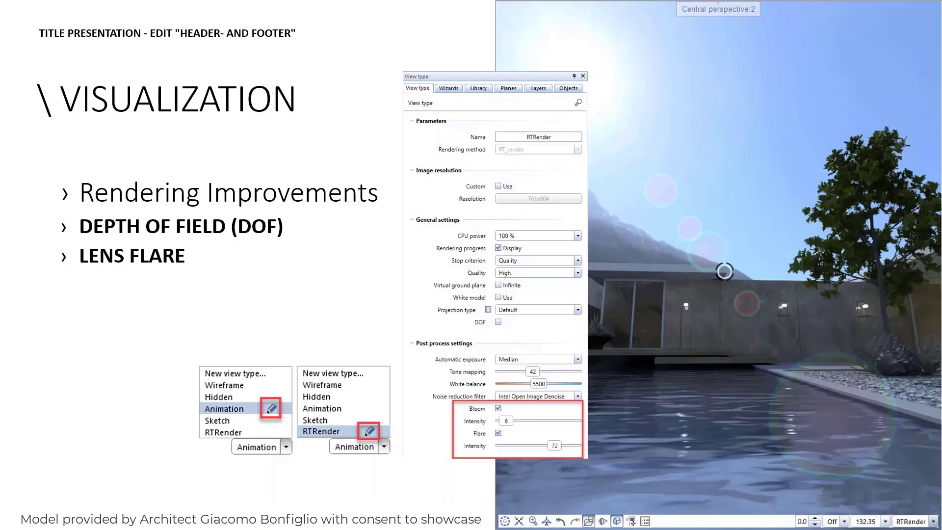
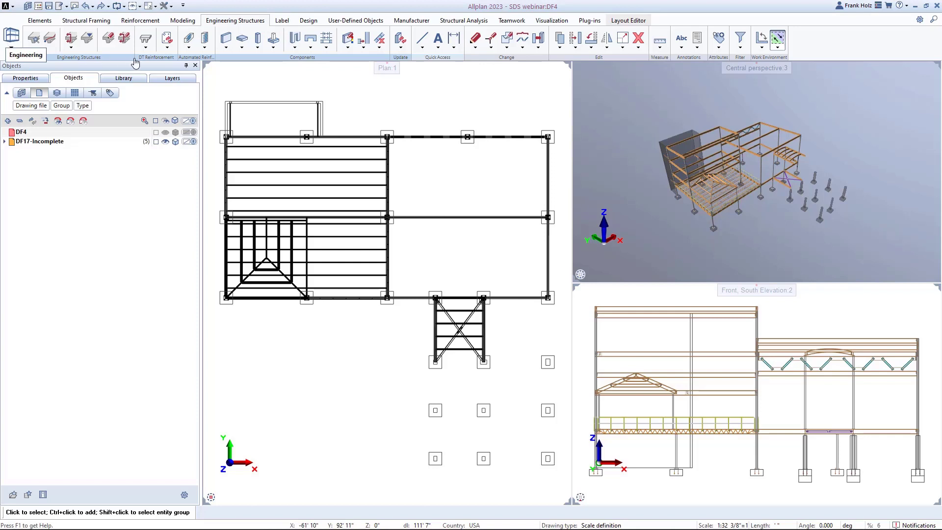
Step: Start Automated Wall Reinforcement and select the three walls of the U-shaped enclosure at the building's upper-left corner
{"action": "left_click", "coordinate": [190, 50]}
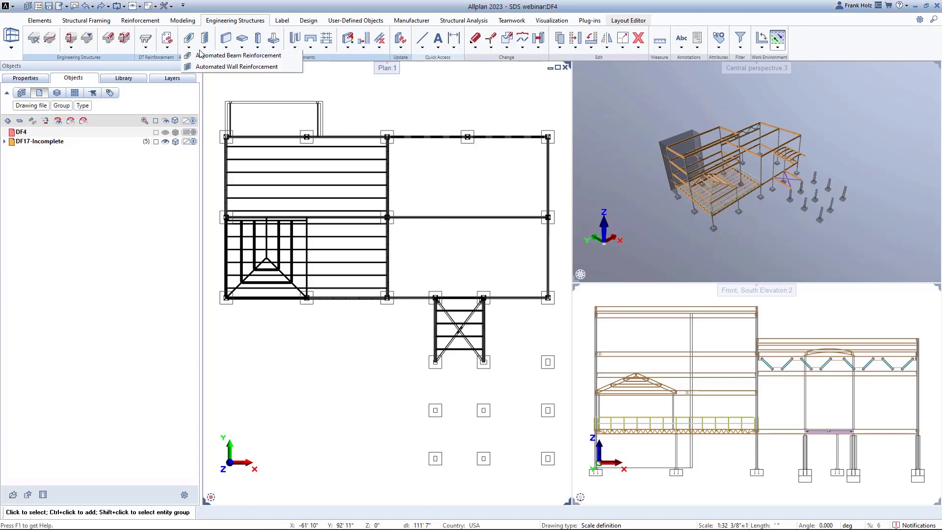
{"action": "left_click", "coordinate": [204, 48]}
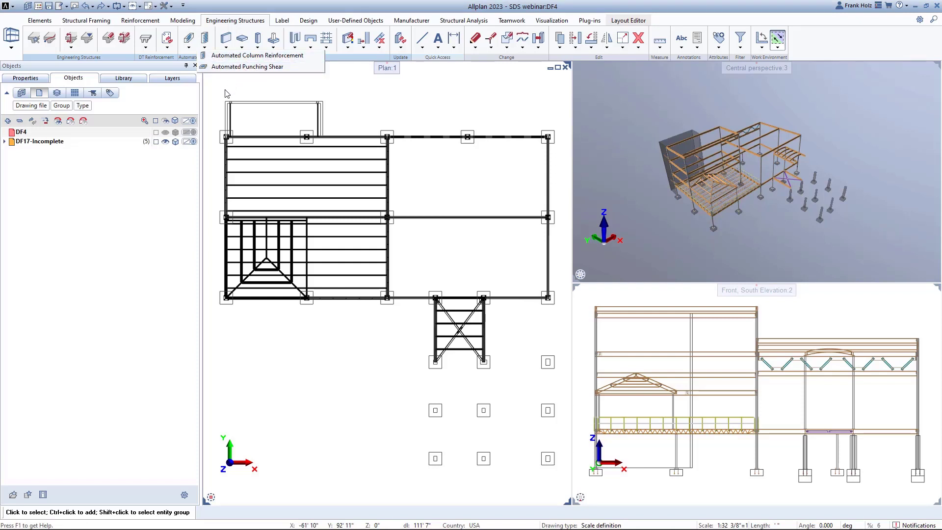
{"action": "left_click", "coordinate": [191, 48]}
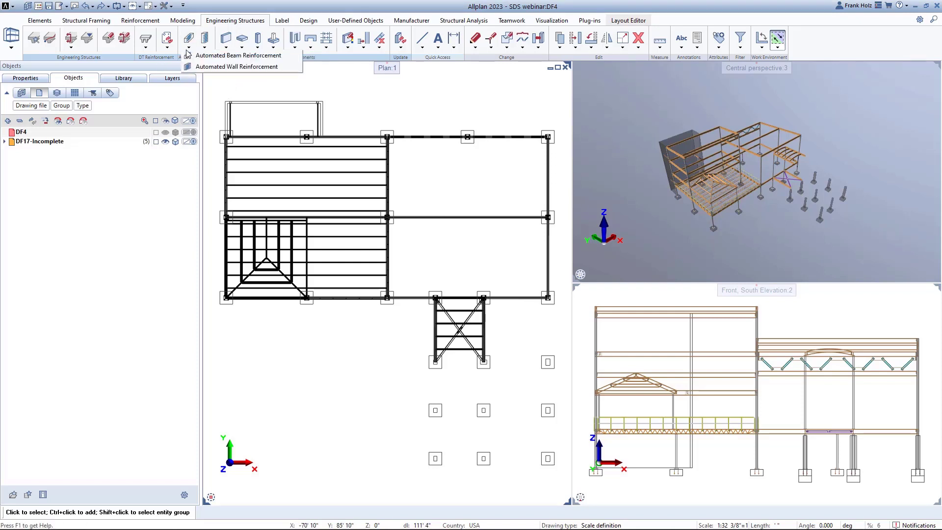
{"action": "left_click", "coordinate": [198, 67]}
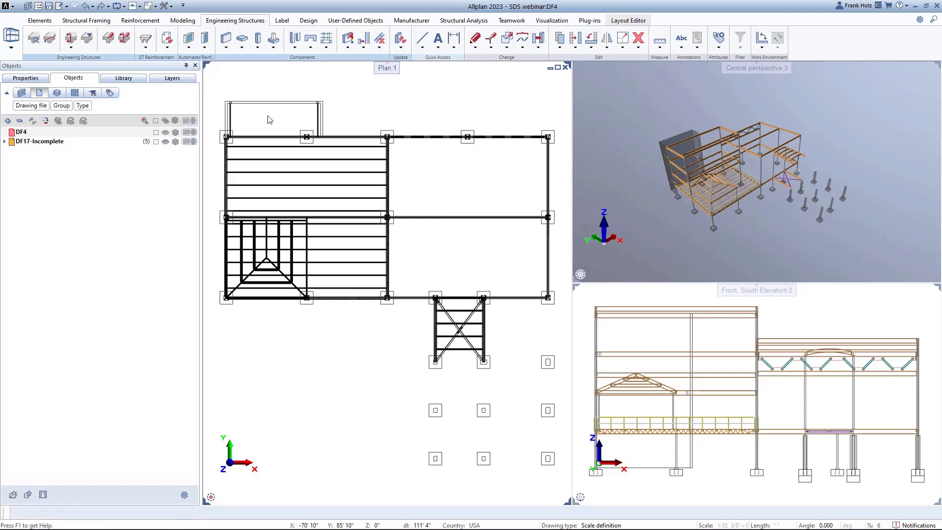
{"action": "middle_click_drag", "start_coordinate": [265, 126], "coordinate": [315, 150]}
{"action": "scroll", "coordinate": [314, 141], "scroll_direction": "up", "scroll_amount": 3}
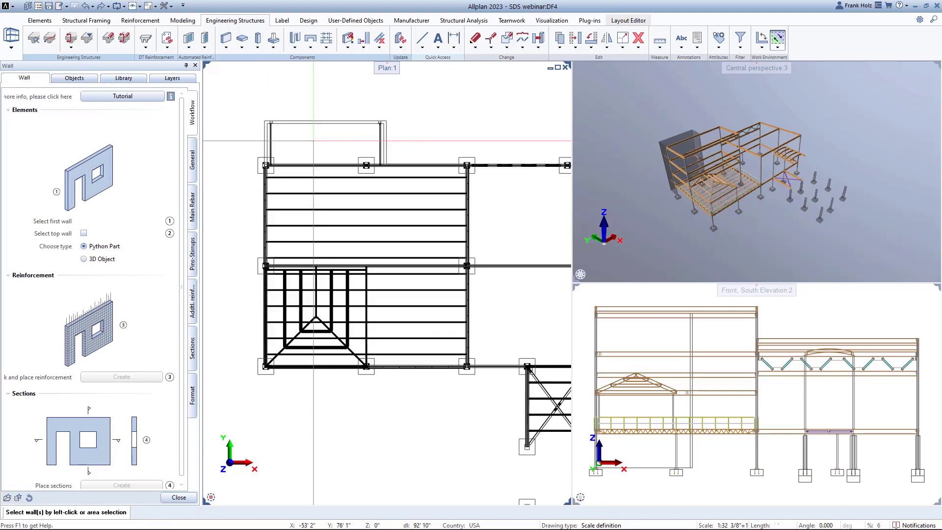
{"action": "left_click_drag", "start_coordinate": [518, 89], "coordinate": [244, 160]}
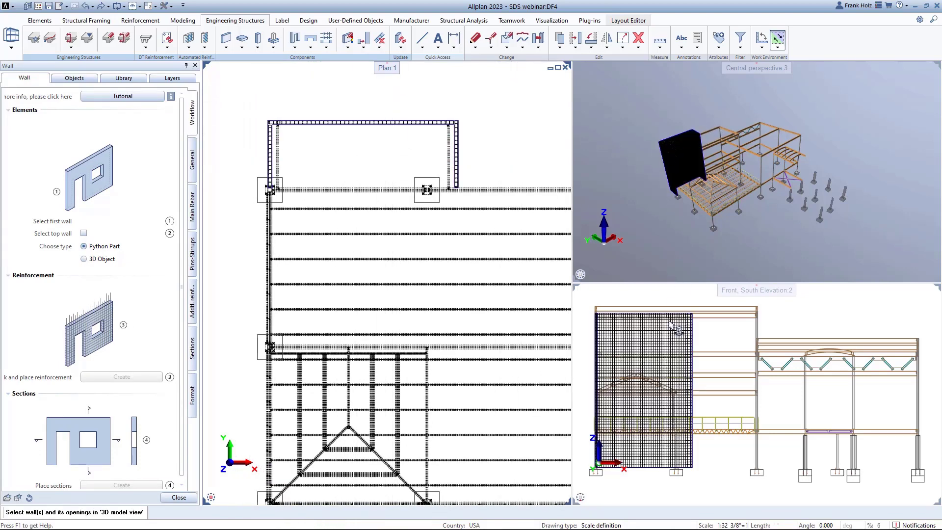
Step: Review the general, main rebar, pins-stirrups and additional reinforcement parameters of the selected walls, and create their reinforcement as Python Parts
{"action": "middle_click_drag", "start_coordinate": [657, 233], "coordinate": [661, 236]}
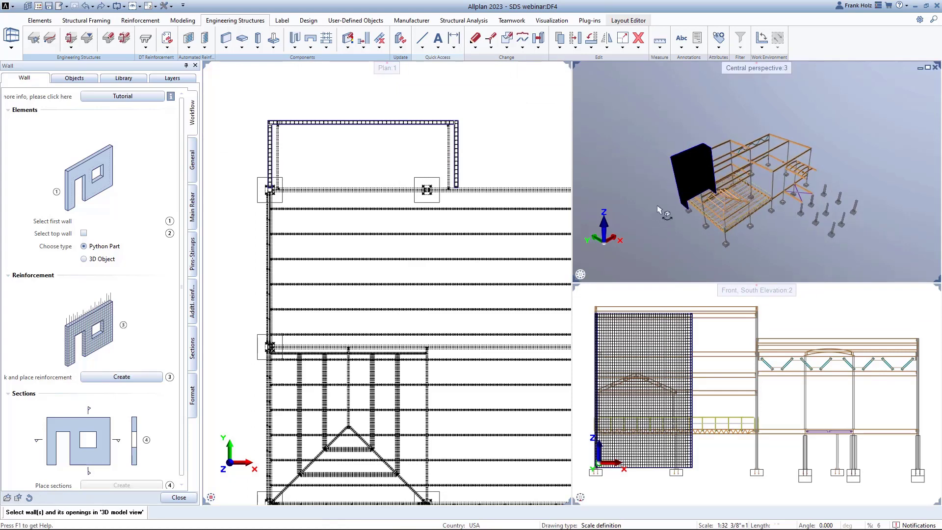
{"action": "key", "text": "shift+v"}
{"action": "double_click", "coordinate": [425, 243]}
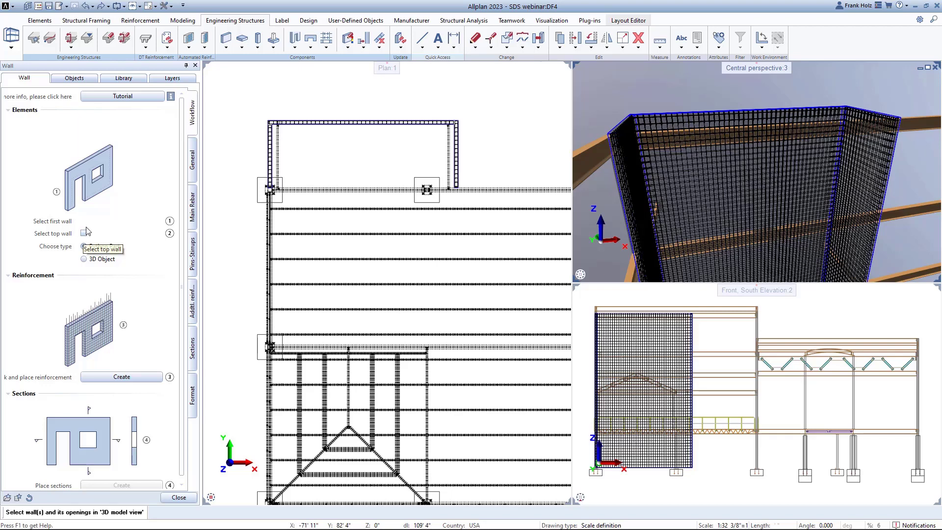
{"action": "left_click", "coordinate": [192, 160]}
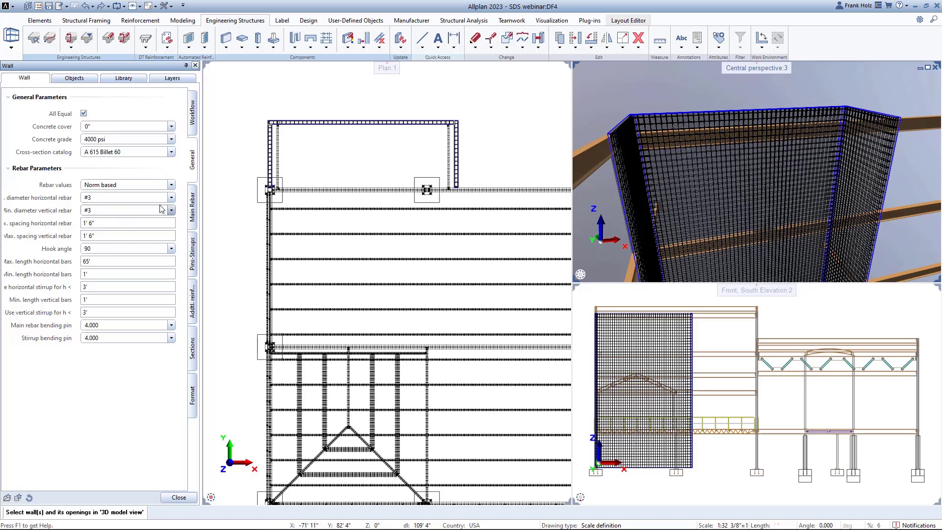
{"action": "left_click", "coordinate": [193, 210]}
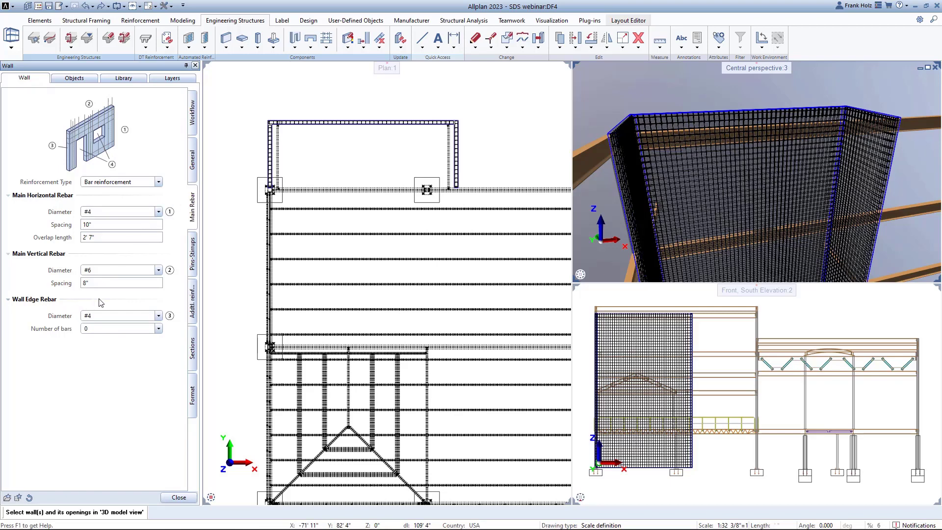
{"action": "left_click", "coordinate": [192, 254]}
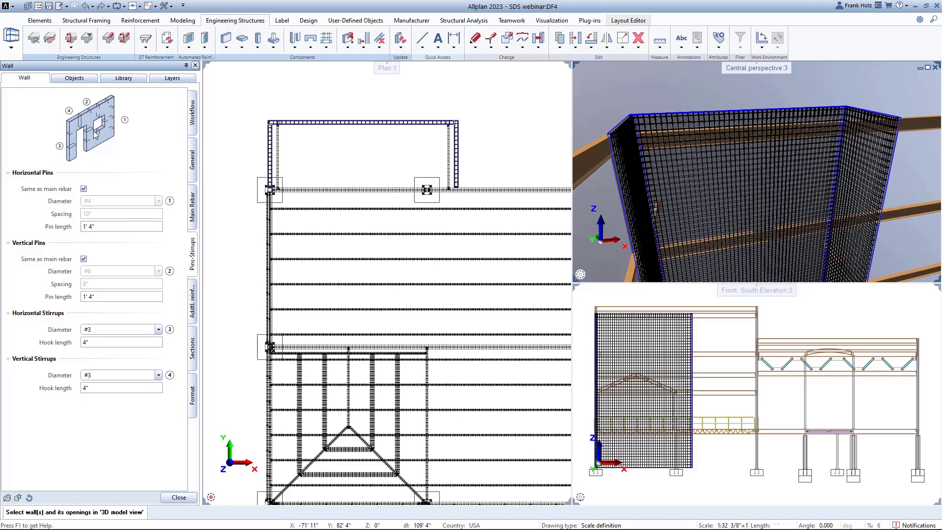
{"action": "left_click", "coordinate": [192, 309]}
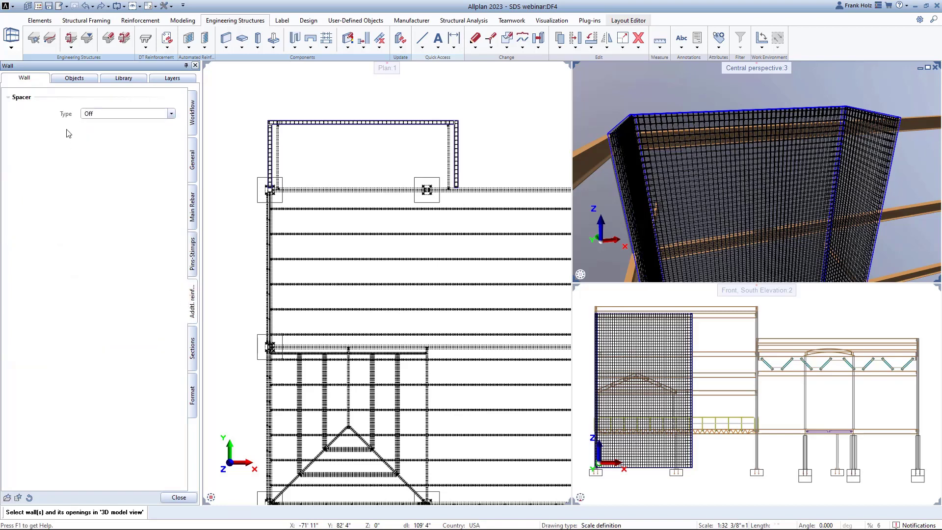
{"action": "left_click", "coordinate": [189, 129]}
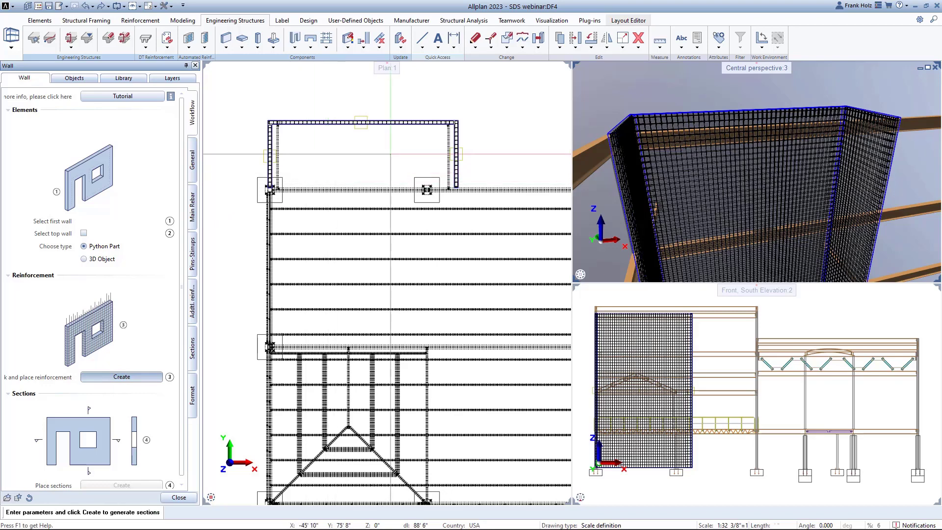
{"action": "key", "text": "Escape"}
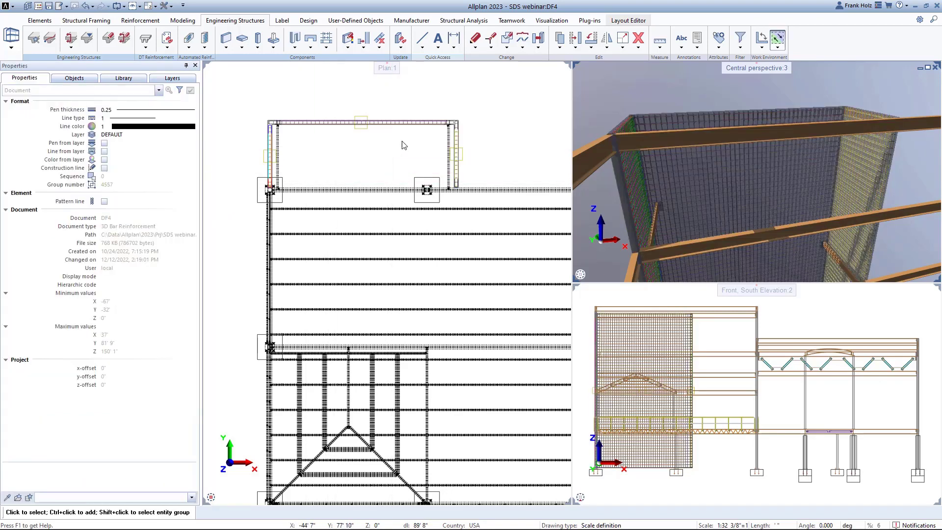
Step: Check the reinforcement of the enclosure's right and rear walls separately, and examine the rear wall's general parameters without changing them
{"action": "left_click", "coordinate": [457, 162]}
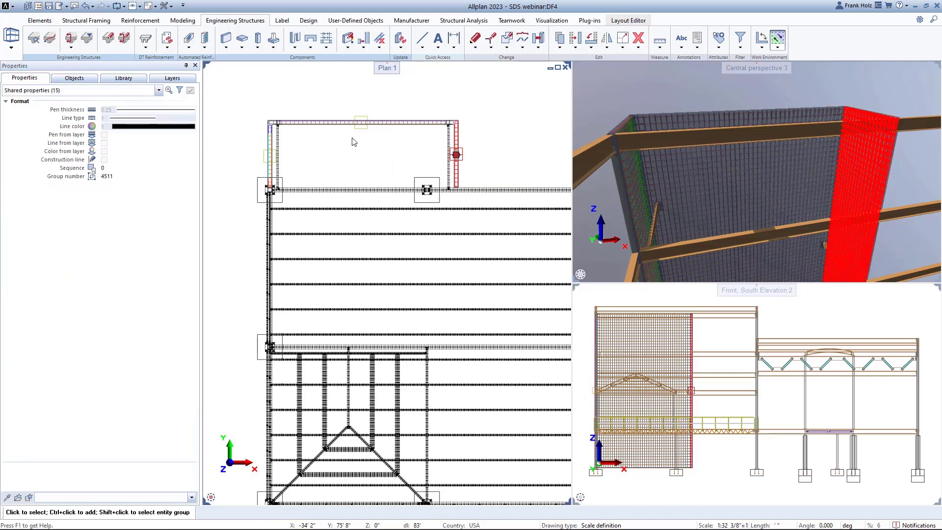
{"action": "left_click", "coordinate": [359, 129]}
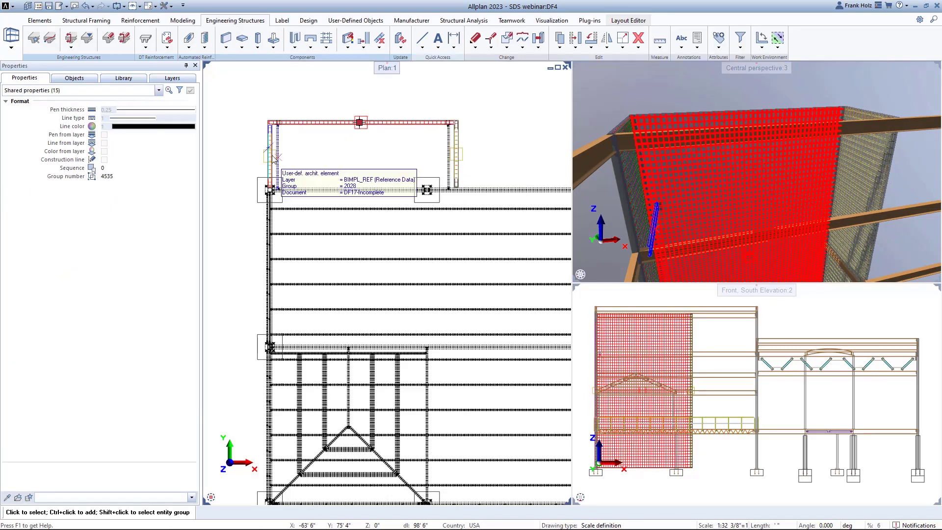
{"action": "double_click", "coordinate": [364, 131]}
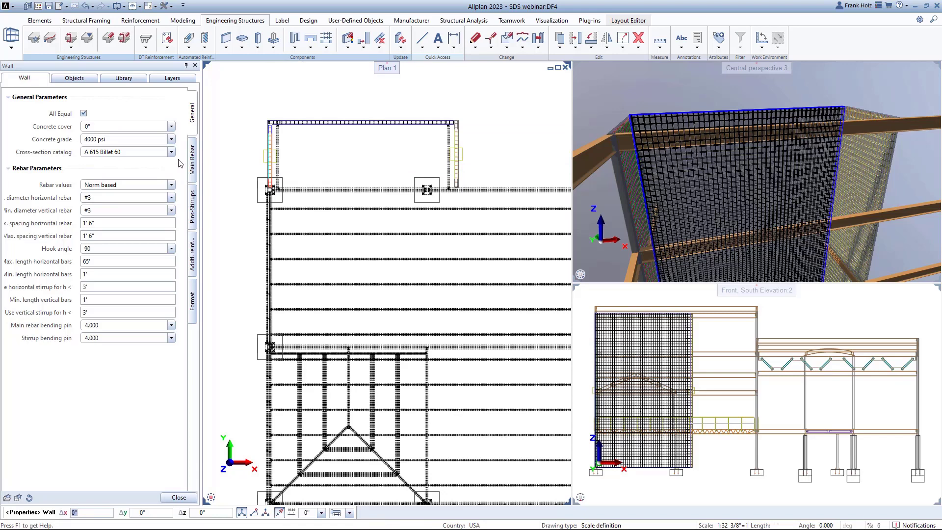
{"action": "key", "text": "Escape"}
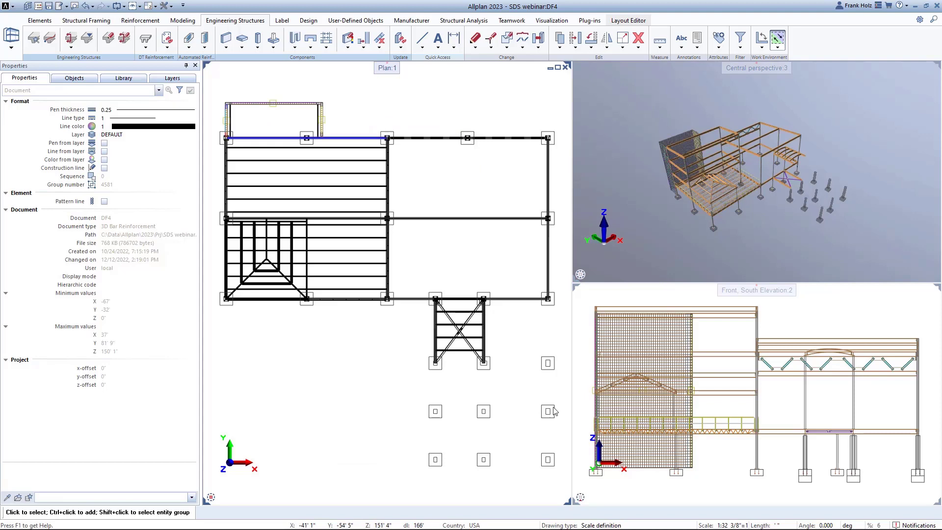
Step: Start Automated Column Reinforcement and select the freestanding concrete column at the lower-left corner of the column grid
{"action": "scroll", "coordinate": [555, 411], "scroll_direction": "up", "scroll_amount": 4}
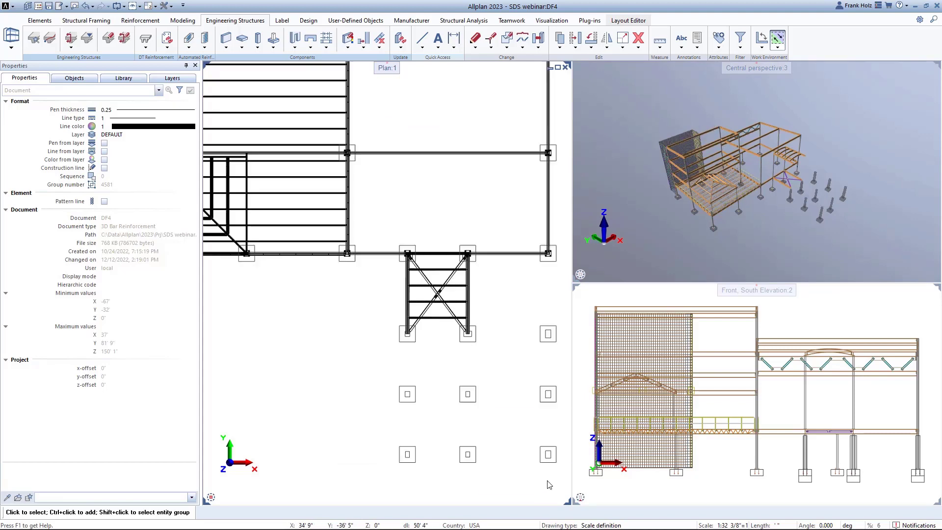
{"action": "left_click_drag", "start_coordinate": [785, 231], "coordinate": [763, 214]}
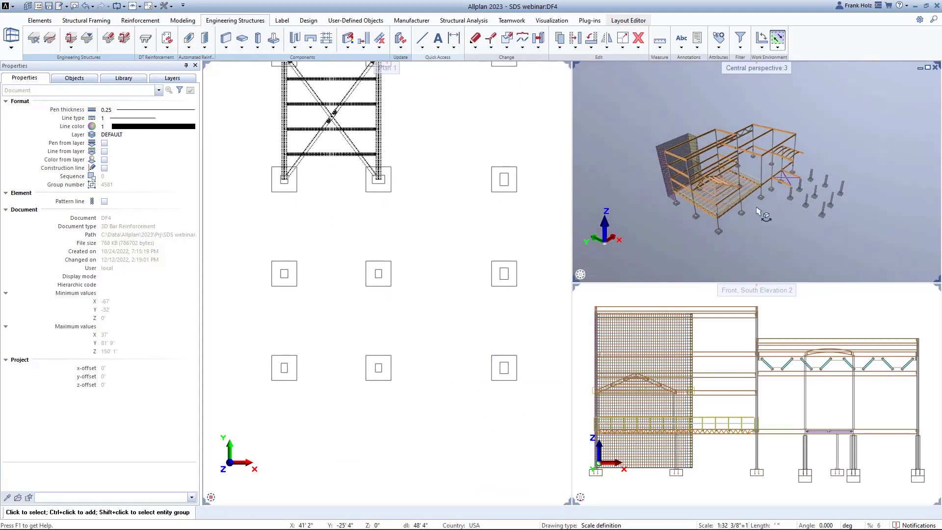
{"action": "left_click", "coordinate": [651, 275]}
{"action": "double_click", "coordinate": [424, 230]}
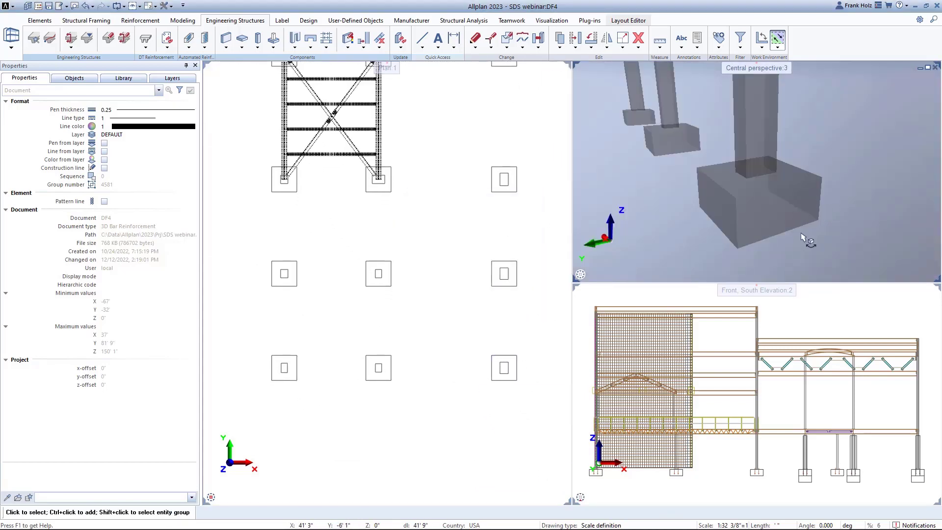
{"action": "scroll", "coordinate": [806, 241], "scroll_direction": "down", "scroll_amount": 6}
{"action": "scroll", "coordinate": [792, 164], "scroll_direction": "up", "scroll_amount": 1}
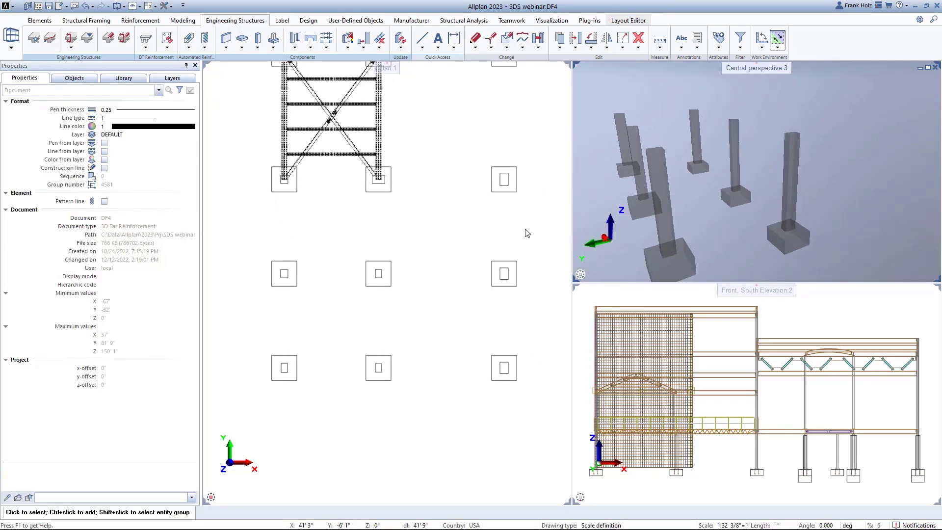
{"action": "scroll", "coordinate": [257, 405], "scroll_direction": "up", "scroll_amount": 3}
{"action": "left_click", "coordinate": [205, 39]}
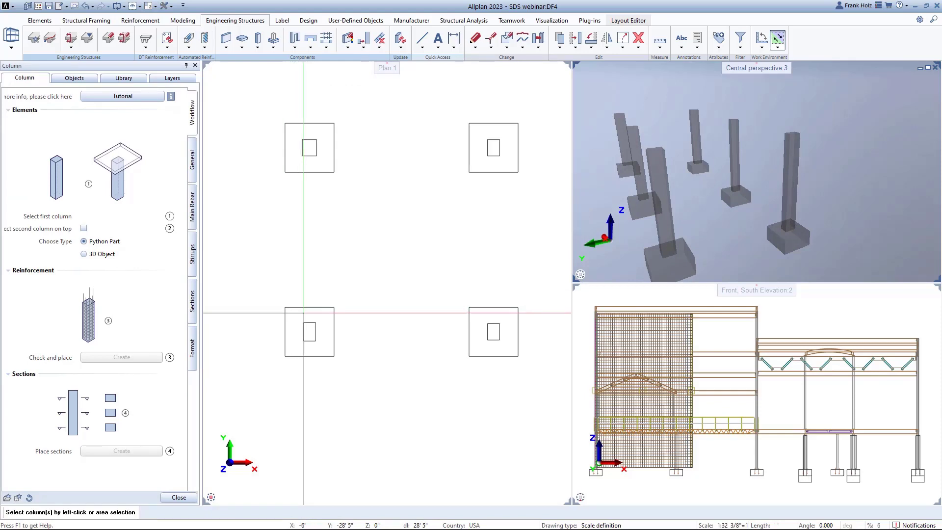
{"action": "left_click", "coordinate": [306, 322]}
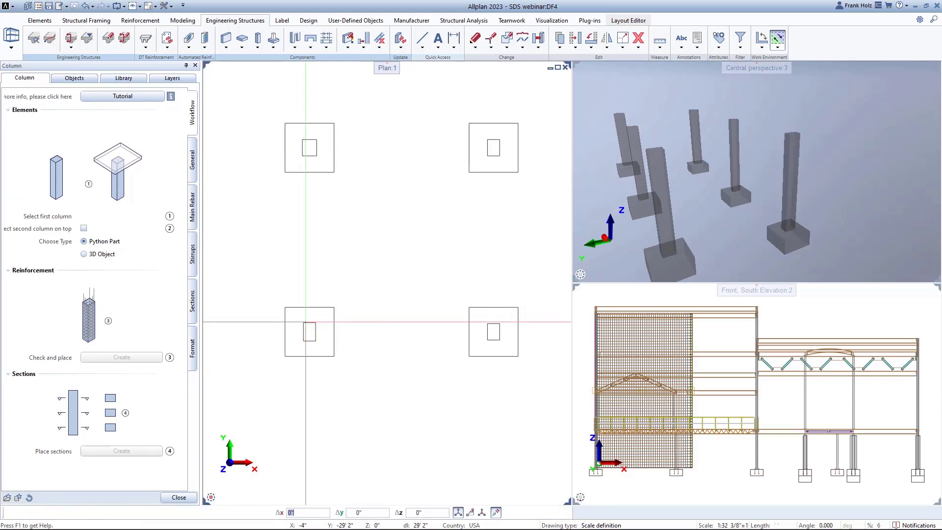
{"action": "middle_click_drag", "start_coordinate": [278, 234], "coordinate": [371, 209]}
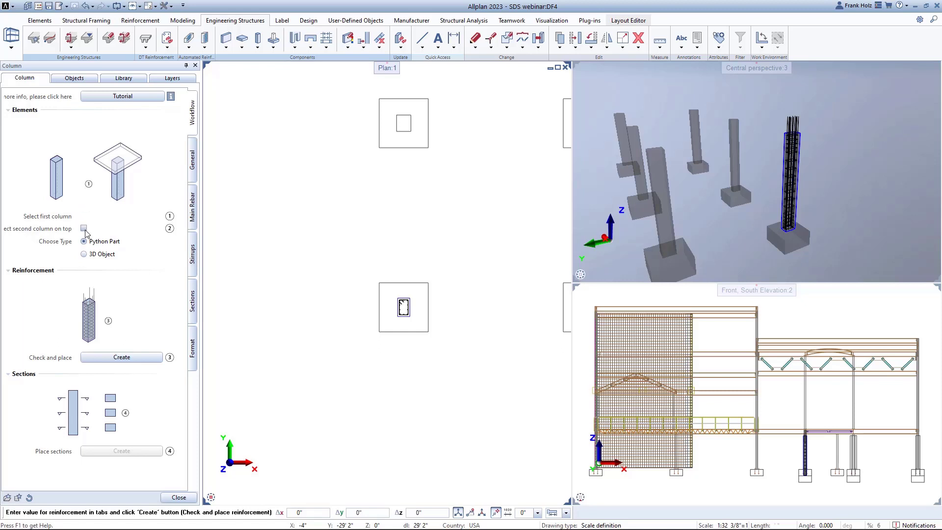
Step: Review the main rebar parameters of the selected column and create its reinforcement as a Python Part
{"action": "left_click", "coordinate": [192, 211]}
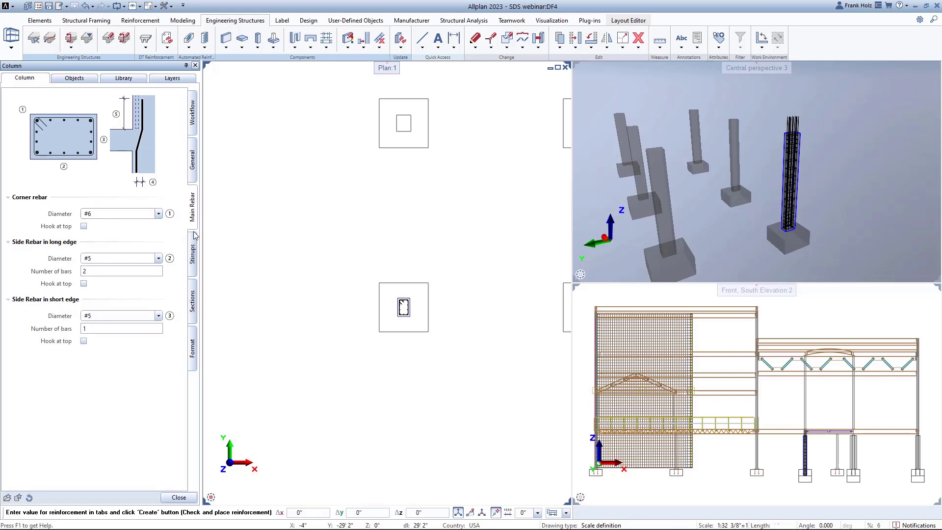
{"action": "left_click", "coordinate": [193, 128]}
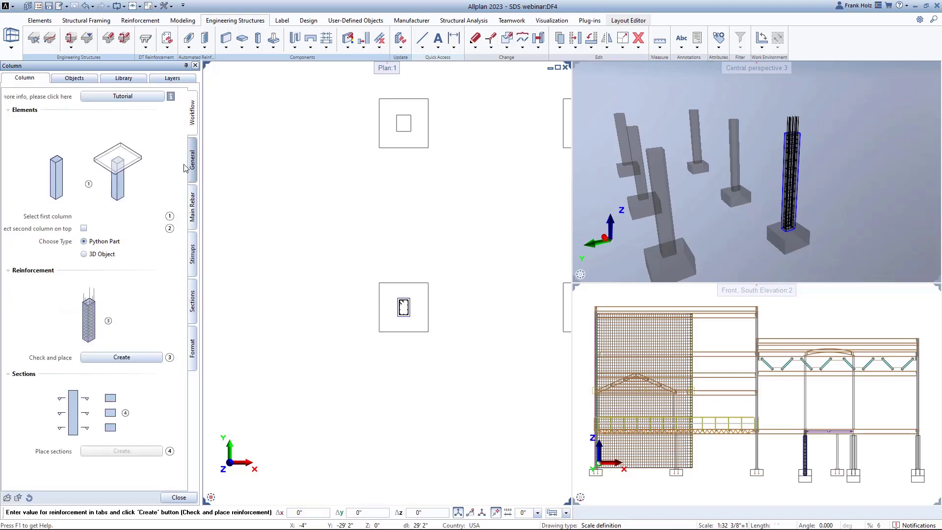
{"action": "left_click", "coordinate": [119, 362]}
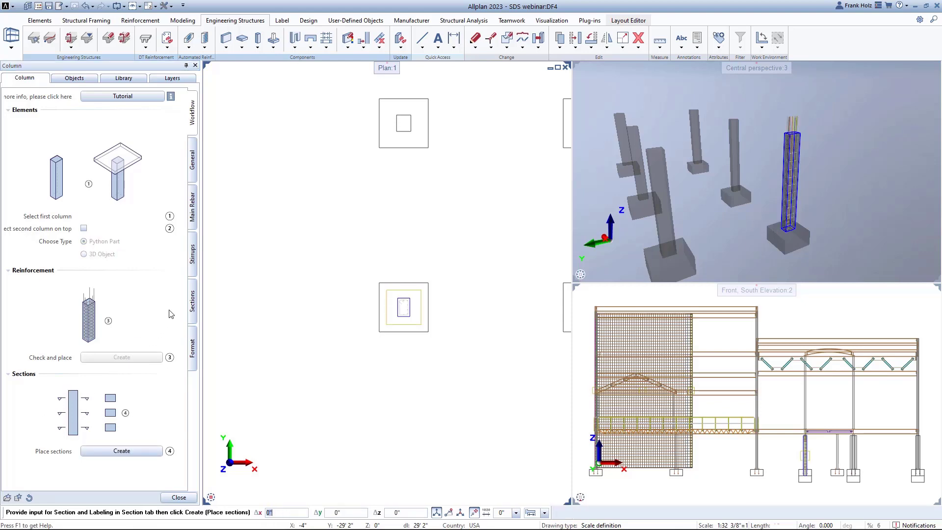
Step: Check the section settings and place the column's labeled elevation with horizontal cross sections in the free area to the left of the column
{"action": "left_click", "coordinate": [192, 302]}
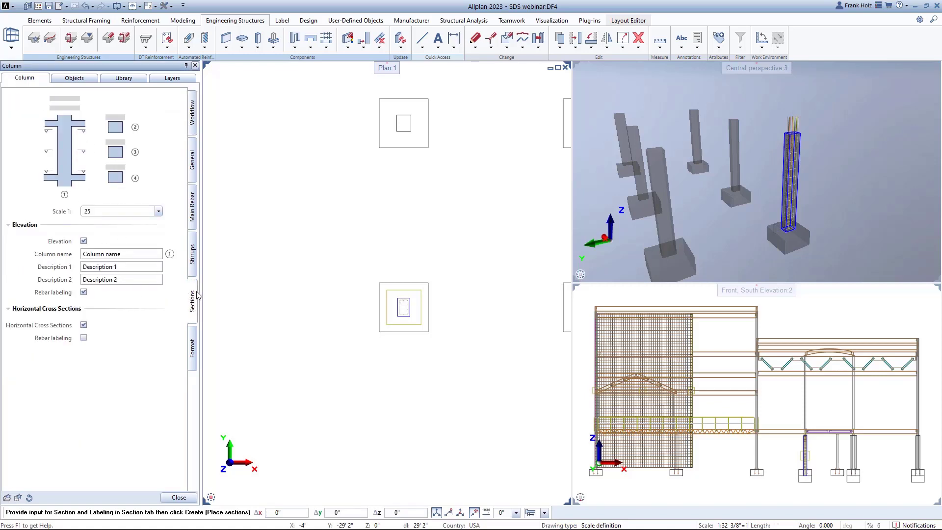
{"action": "left_click", "coordinate": [192, 113]}
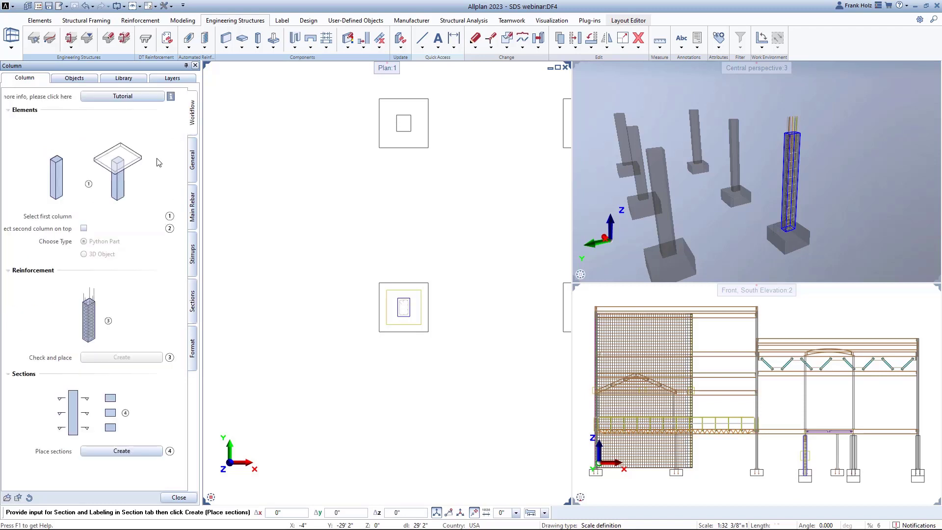
{"action": "left_click", "coordinate": [112, 450]}
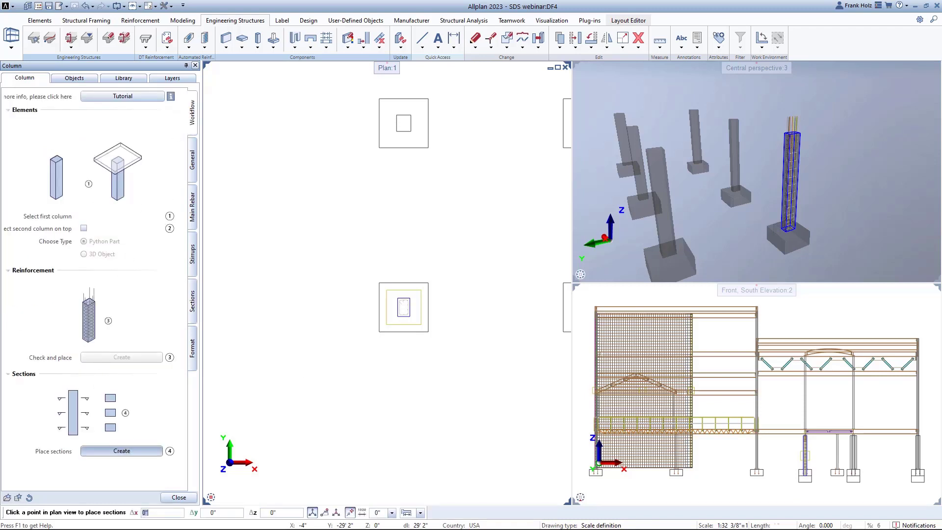
{"action": "scroll", "coordinate": [454, 338], "scroll_direction": "down", "scroll_amount": 3}
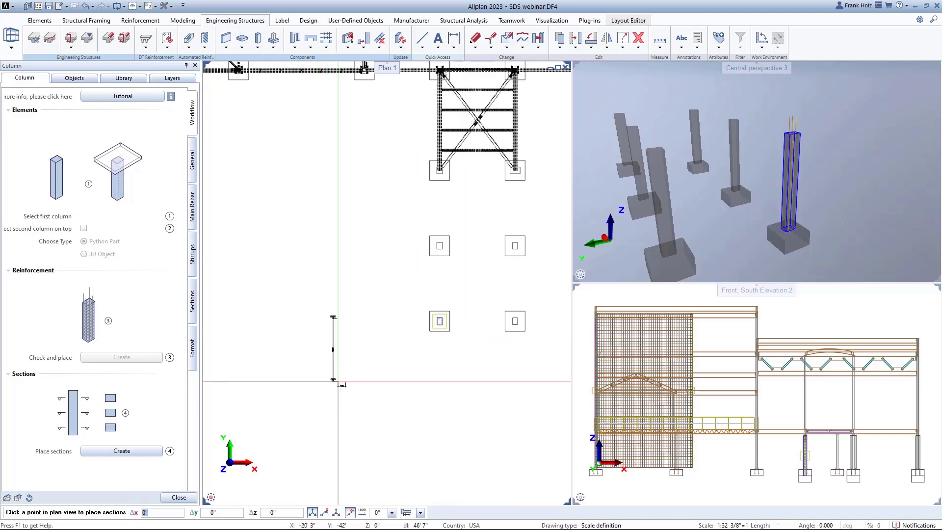
{"action": "left_click", "coordinate": [342, 386]}
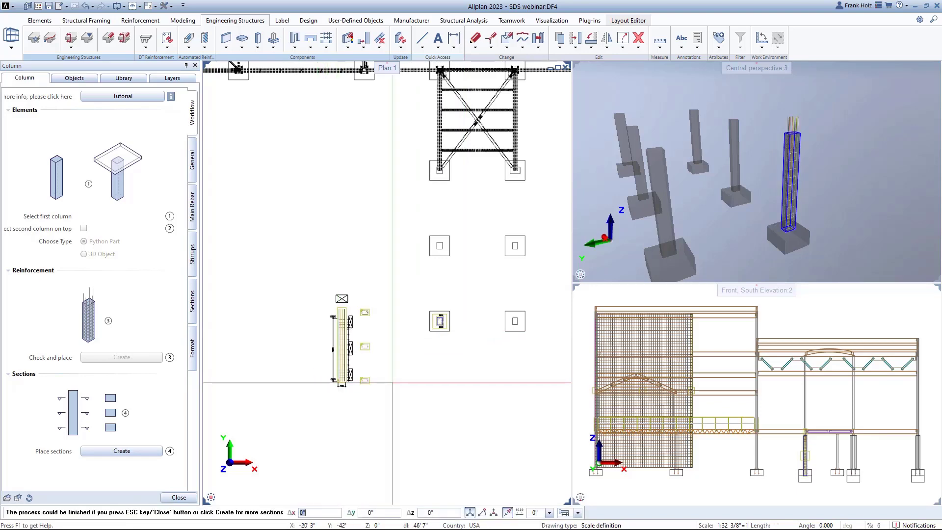
{"action": "scroll", "coordinate": [343, 363], "scroll_direction": "up", "scroll_amount": 5}
{"action": "middle_click_drag", "start_coordinate": [379, 214], "coordinate": [386, 190]}
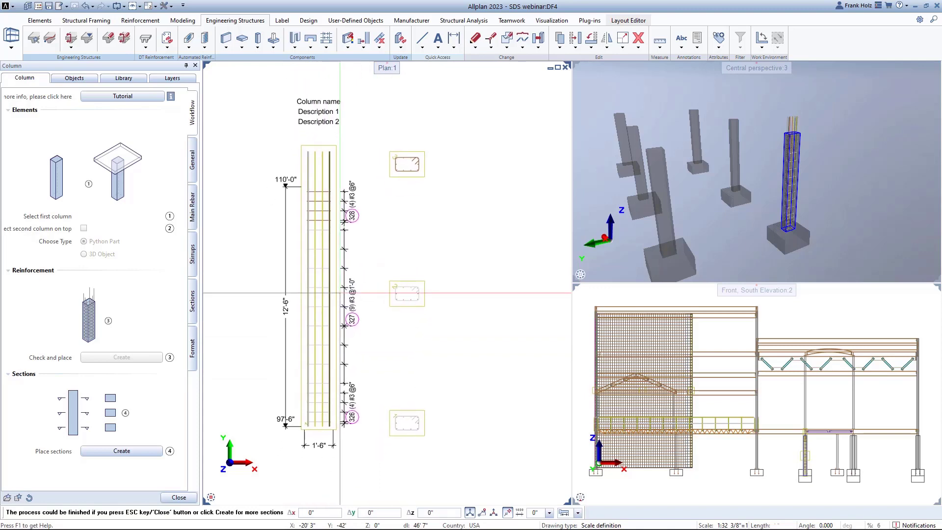
{"action": "key", "text": "Escape"}
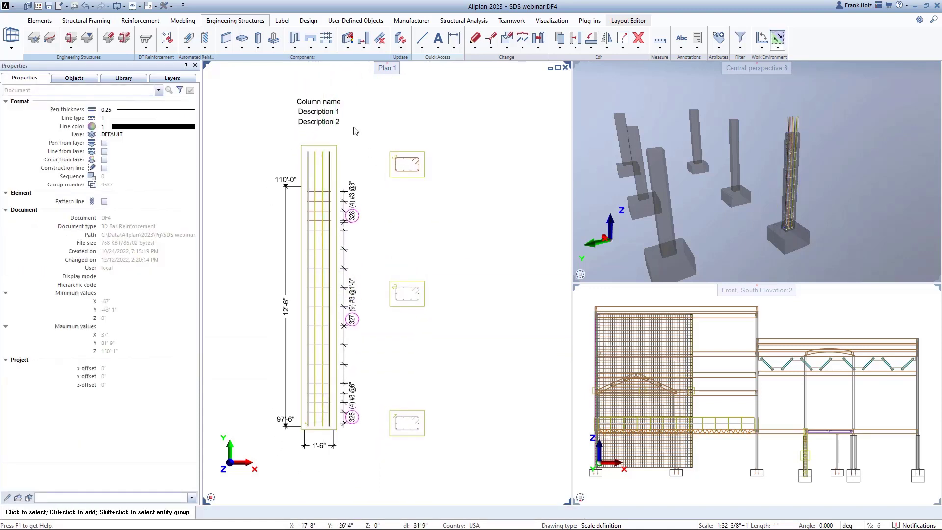
Step: Rearrange the mark numbers of the reinforcement with Rearrange Marks
{"action": "key", "text": "ctrl+m"}
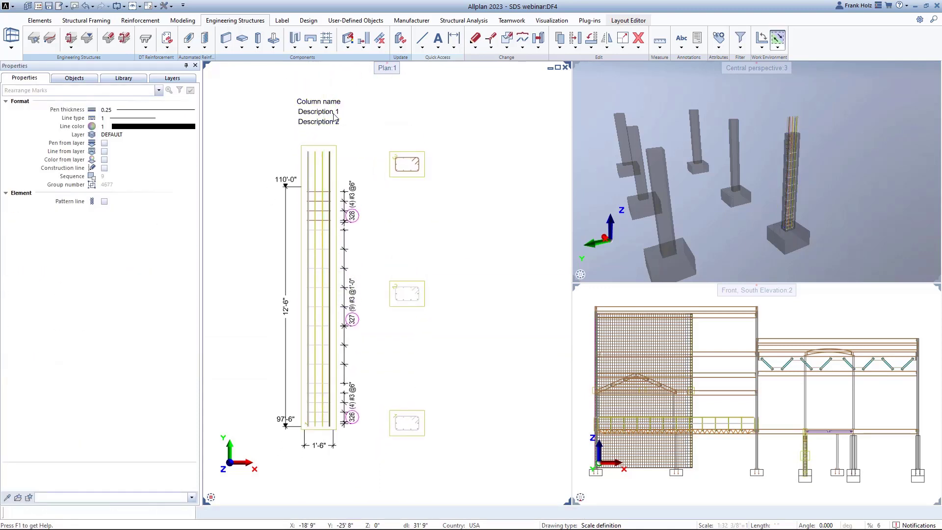
{"action": "key", "text": "Return"}
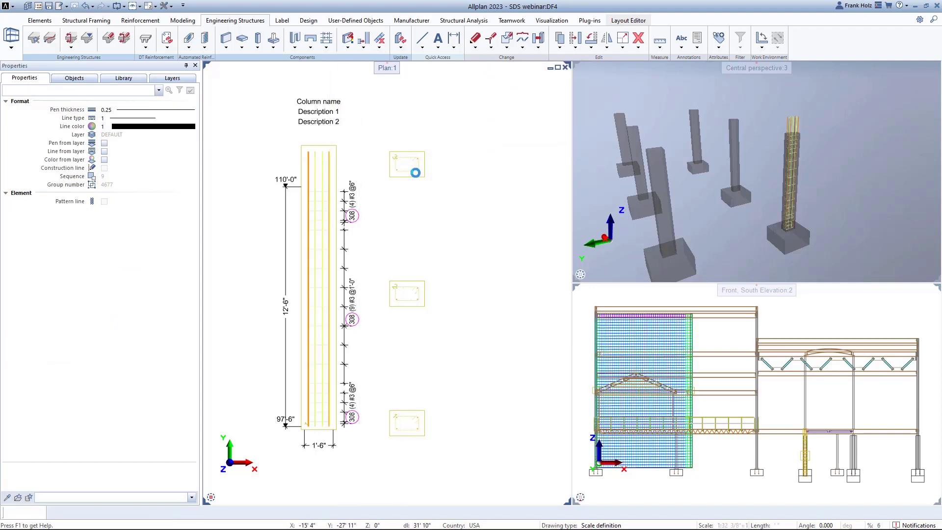
Step: Label the #5 side bars in the column's uppermost cross section with a fan label showing number of pieces, diameter and length, placed below the section
{"action": "scroll", "coordinate": [416, 172], "scroll_direction": "up", "scroll_amount": 5}
{"action": "left_click", "coordinate": [140, 20]}
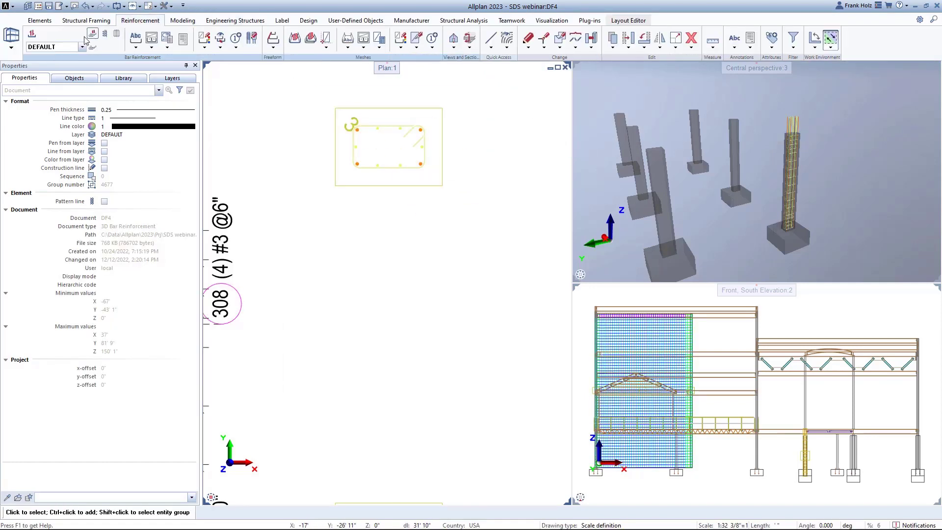
{"action": "left_click", "coordinate": [136, 44]}
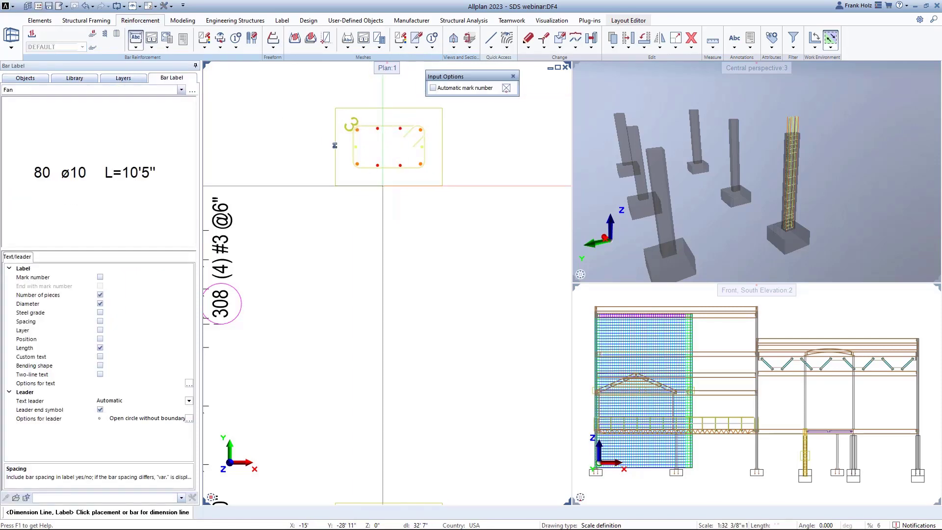
{"action": "right_click", "coordinate": [488, 167]}
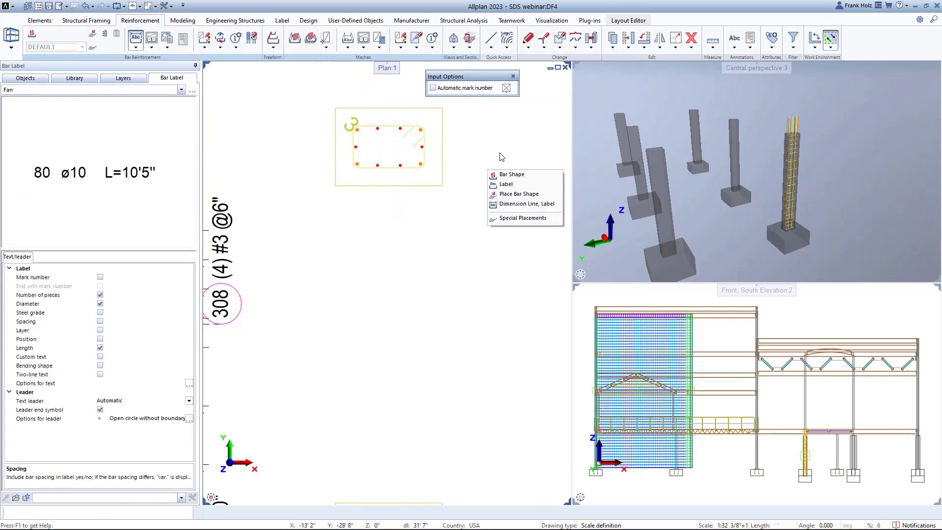
{"action": "left_click", "coordinate": [506, 184]}
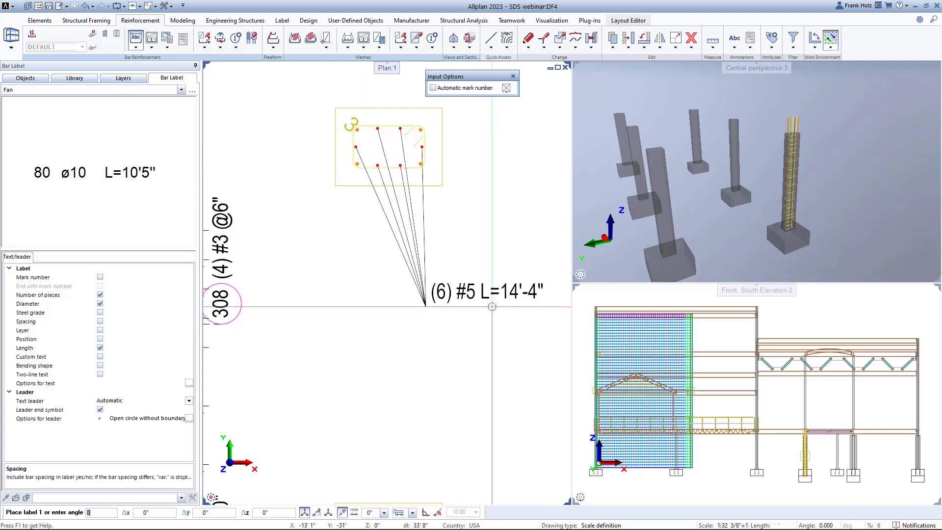
{"action": "left_click", "coordinate": [481, 306]}
Step: Stretch the upper ends of the vertical bars downward in the column elevation, shortening the #5 bars to 13'-4"
{"action": "scroll", "coordinate": [496, 271], "scroll_direction": "down", "scroll_amount": 3}
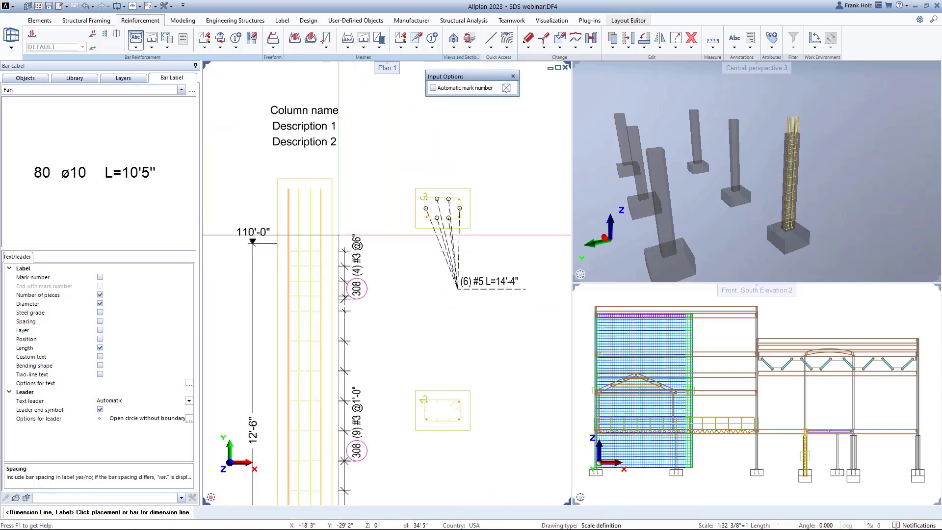
{"action": "scroll", "coordinate": [327, 215], "scroll_direction": "up", "scroll_amount": 1}
{"action": "middle_click_drag", "start_coordinate": [294, 197], "coordinate": [277, 186]}
{"action": "key", "text": "Escape"}
{"action": "key", "text": "s"}
{"action": "left_click_drag", "start_coordinate": [252, 160], "coordinate": [309, 179]}
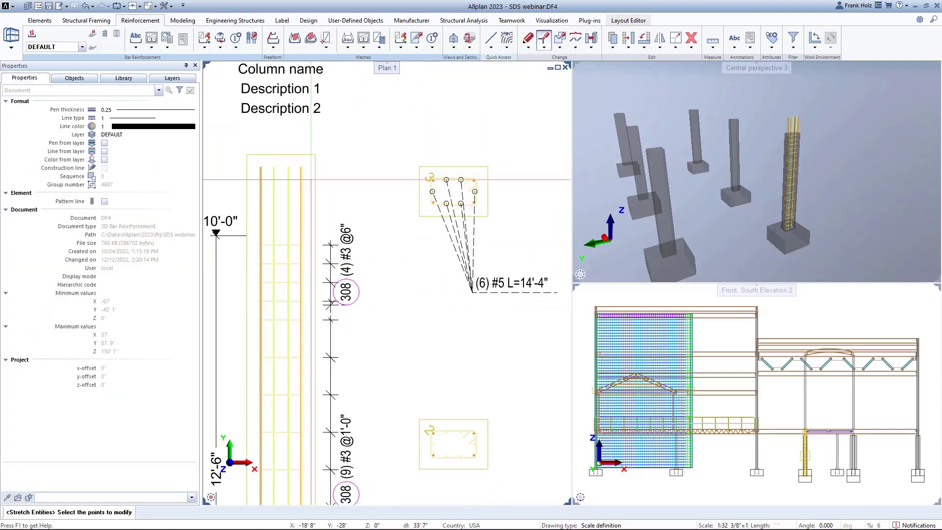
{"action": "left_click", "coordinate": [386, 157]}
{"action": "left_click", "coordinate": [385, 194]}
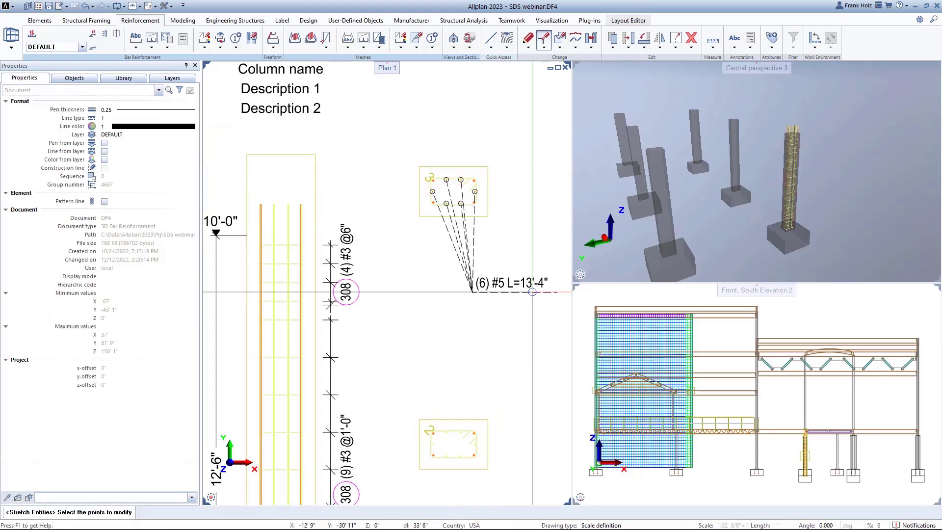
{"action": "key", "text": "Escape"}
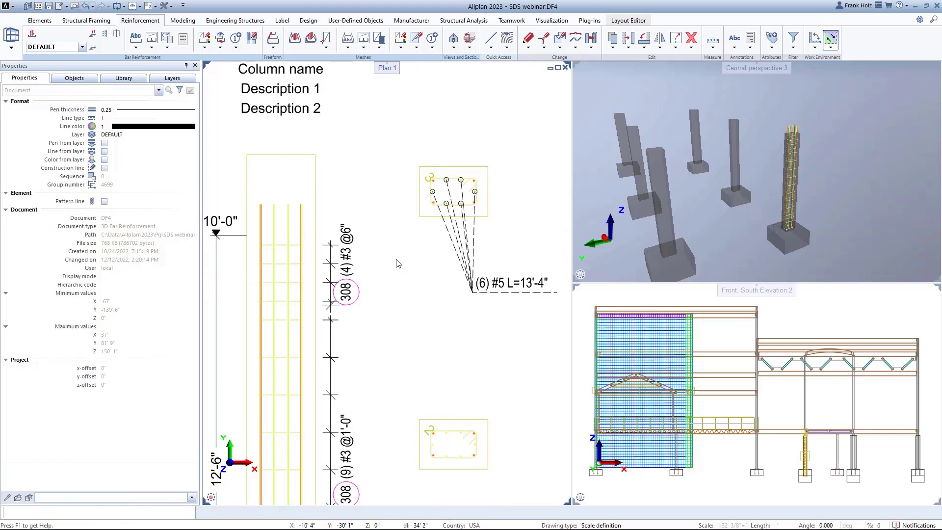
Step: Start Automated Column Reinforcement again and select the eight remaining freestanding columns in the plan
{"action": "scroll", "coordinate": [343, 267], "scroll_direction": "down", "scroll_amount": 5}
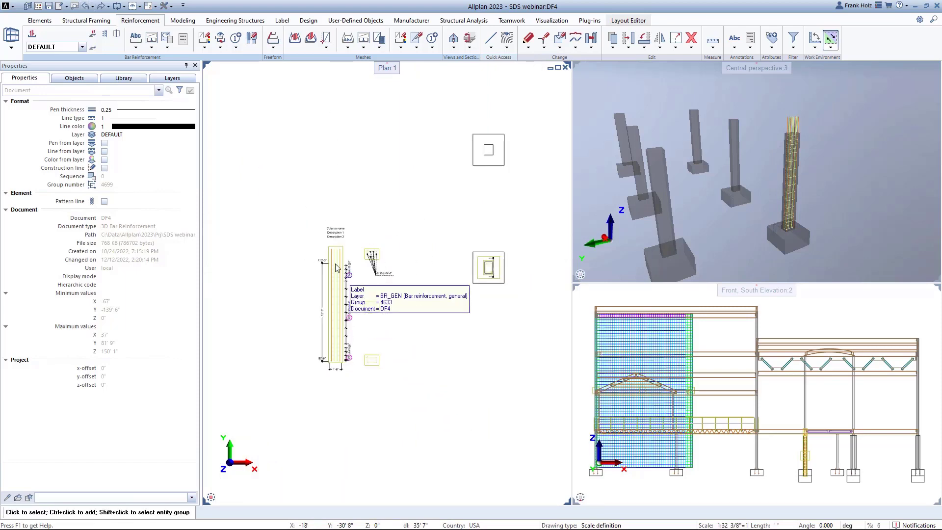
{"action": "left_click", "coordinate": [235, 20]}
{"action": "left_click", "coordinate": [206, 41]}
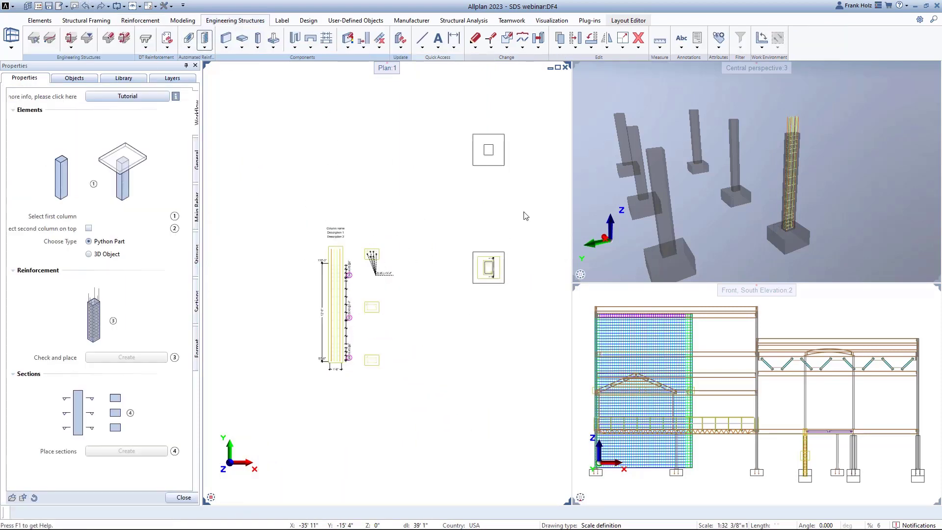
{"action": "scroll", "coordinate": [399, 248], "scroll_direction": "down", "scroll_amount": 3}
{"action": "scroll", "coordinate": [315, 268], "scroll_direction": "down", "scroll_amount": 1}
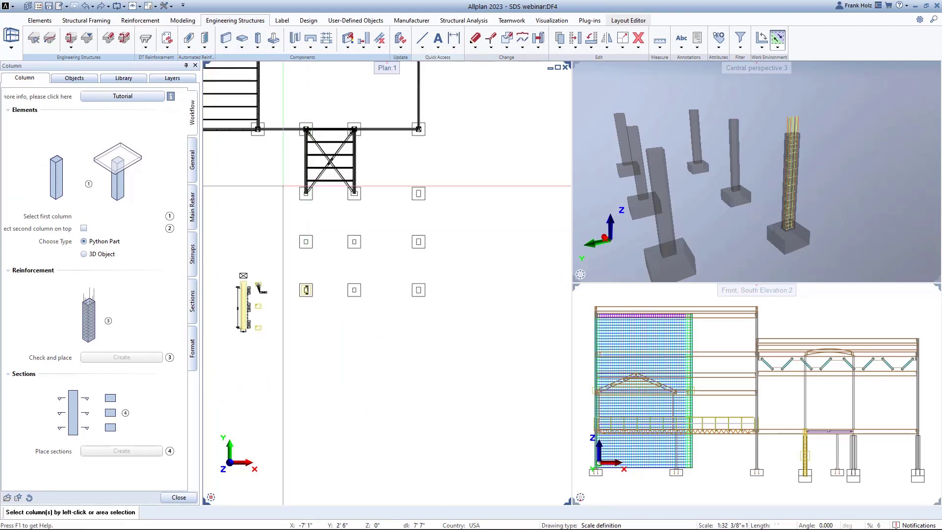
{"action": "left_click_drag", "start_coordinate": [284, 187], "coordinate": [383, 248]}
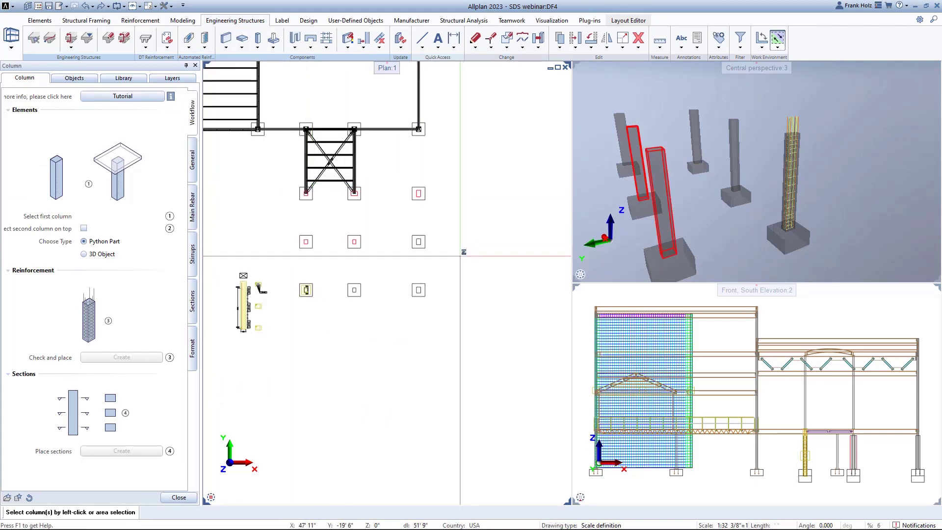
{"action": "left_click_drag", "start_coordinate": [450, 223], "coordinate": [387, 299]}
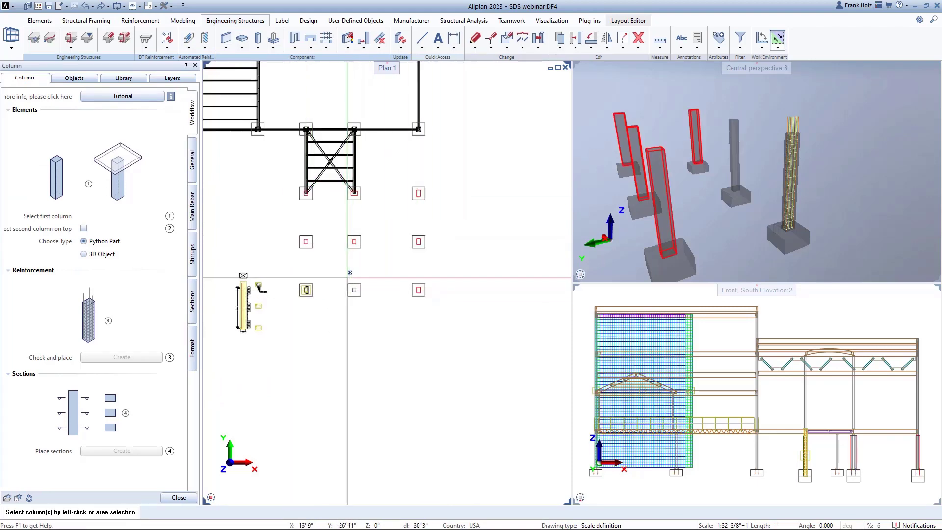
{"action": "left_click_drag", "start_coordinate": [345, 275], "coordinate": [383, 317]}
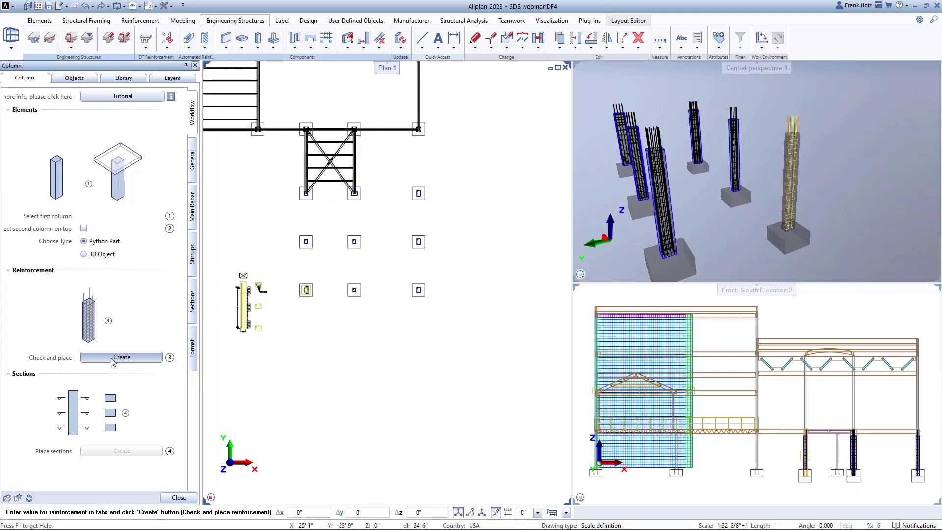
Step: Create the reinforcement of the eight selected columns as Python Parts
{"action": "left_click", "coordinate": [121, 356]}
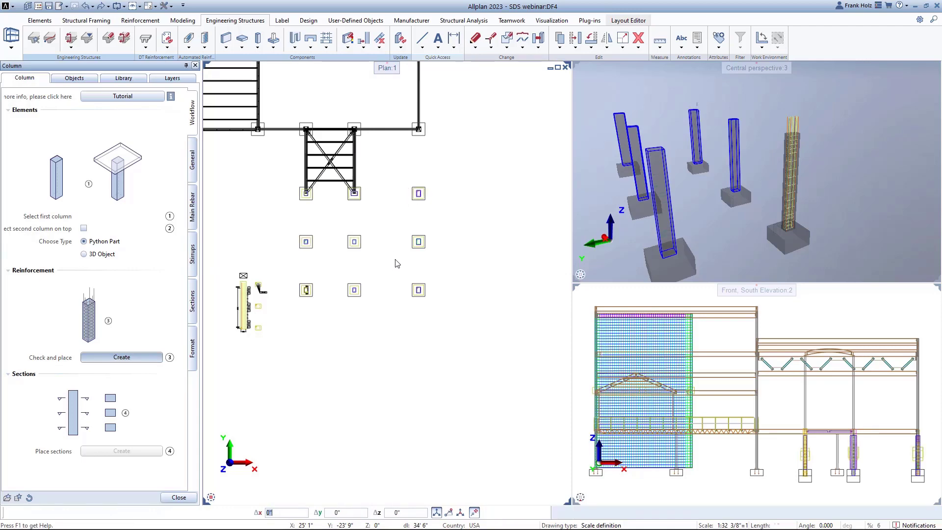
{"action": "scroll", "coordinate": [407, 256], "scroll_direction": "up", "scroll_amount": 2}
{"action": "scroll", "coordinate": [430, 243], "scroll_direction": "up", "scroll_amount": 2}
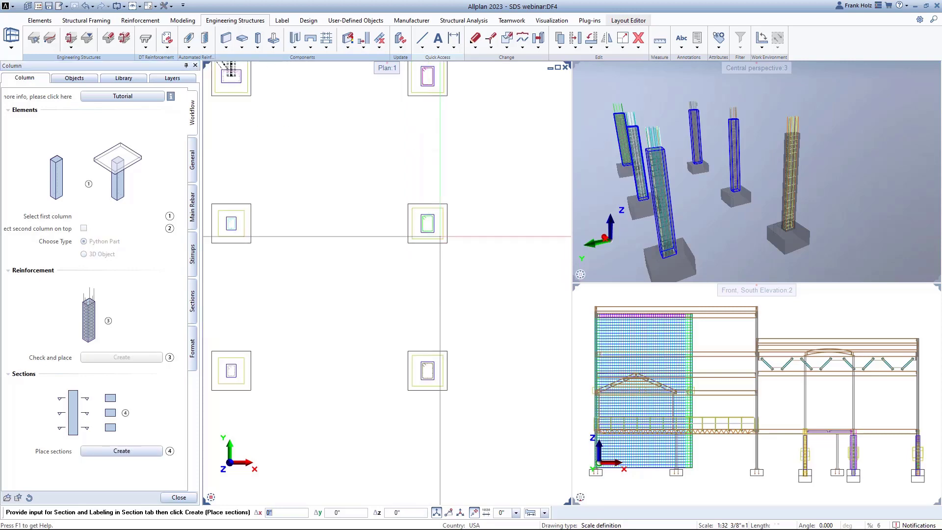
Step: Close the column reinforcement and set the width of the column carrying section marks 1 and 2 to 1'-4" in the plan
{"action": "middle_click_drag", "start_coordinate": [340, 275], "coordinate": [387, 258]}
{"action": "key", "text": "Escape"}
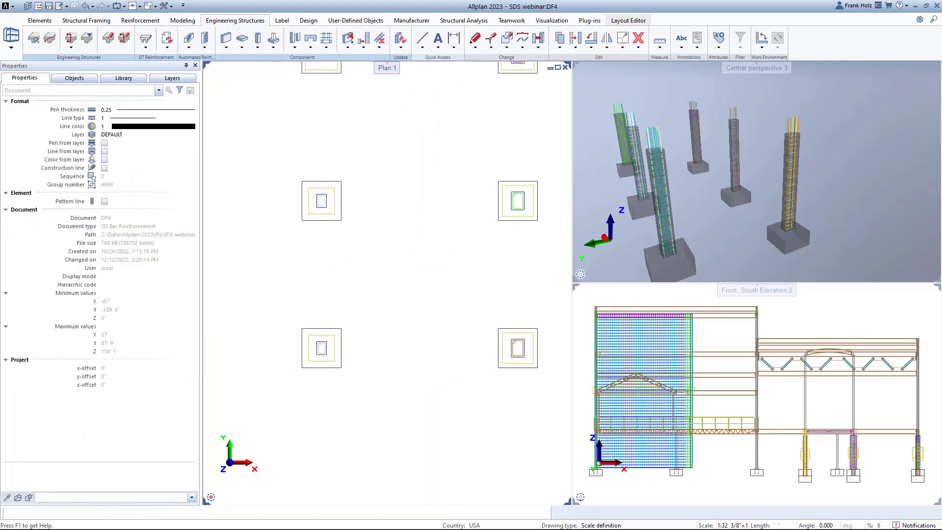
{"action": "middle_click_drag", "start_coordinate": [377, 316], "coordinate": [496, 235]}
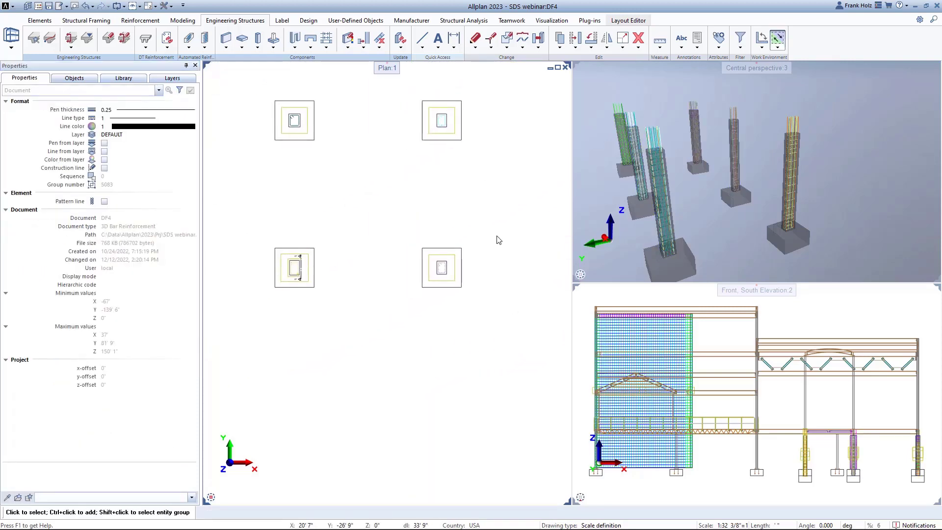
{"action": "scroll", "coordinate": [295, 276], "scroll_direction": "up", "scroll_amount": 5}
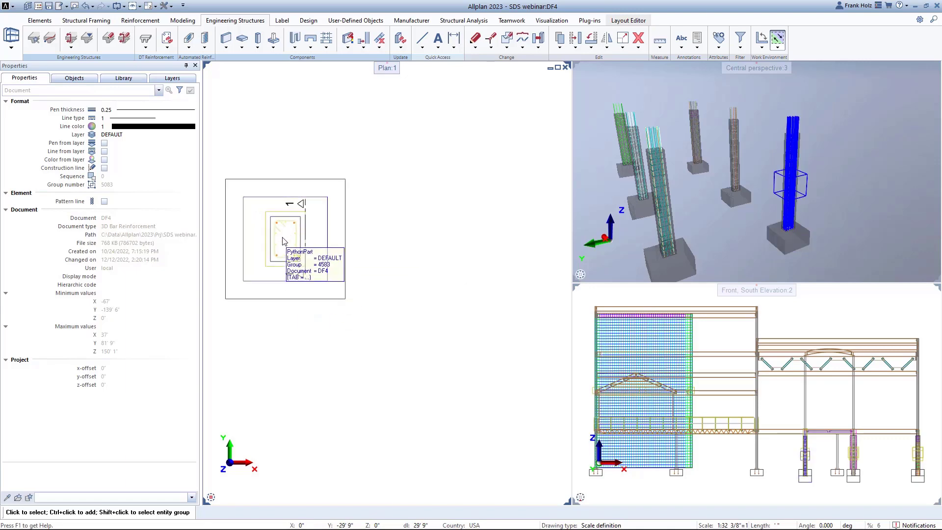
{"action": "scroll", "coordinate": [266, 258], "scroll_direction": "up", "scroll_amount": 3}
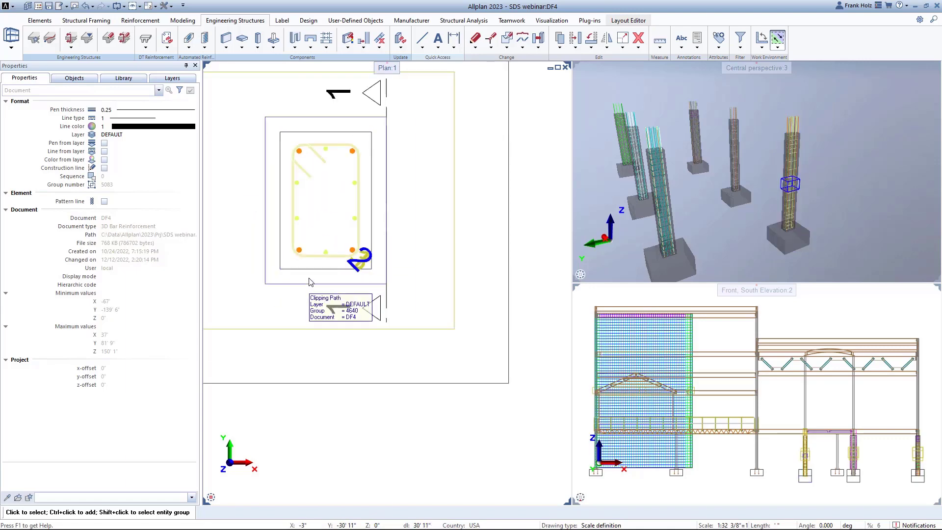
{"action": "left_click", "coordinate": [314, 273]}
{"action": "scroll", "coordinate": [328, 314], "scroll_direction": "down", "scroll_amount": 2}
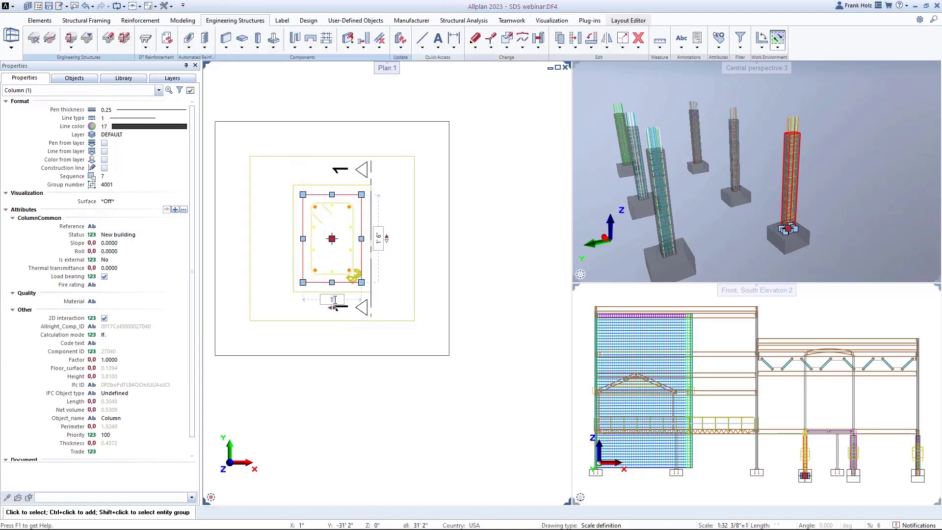
{"action": "type", "text": "4"}
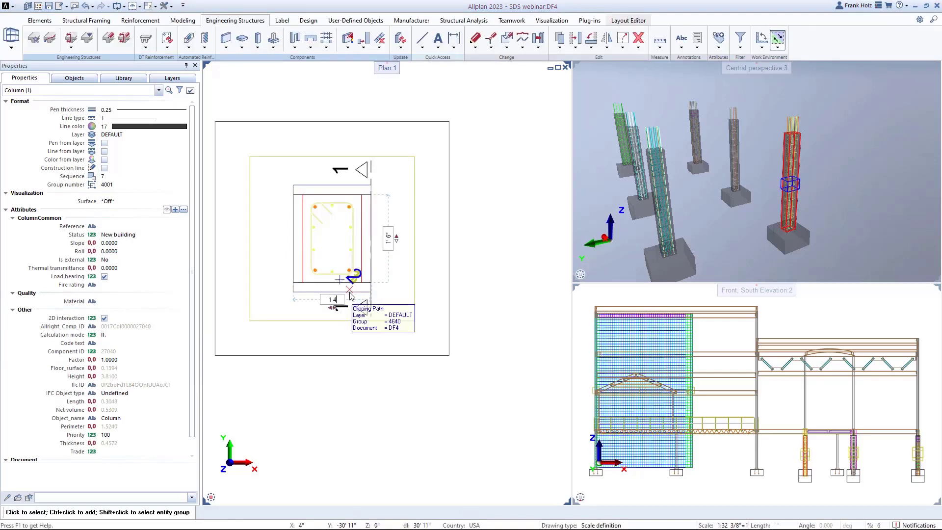
{"action": "key", "text": "Return"}
{"action": "key", "text": "Escape"}
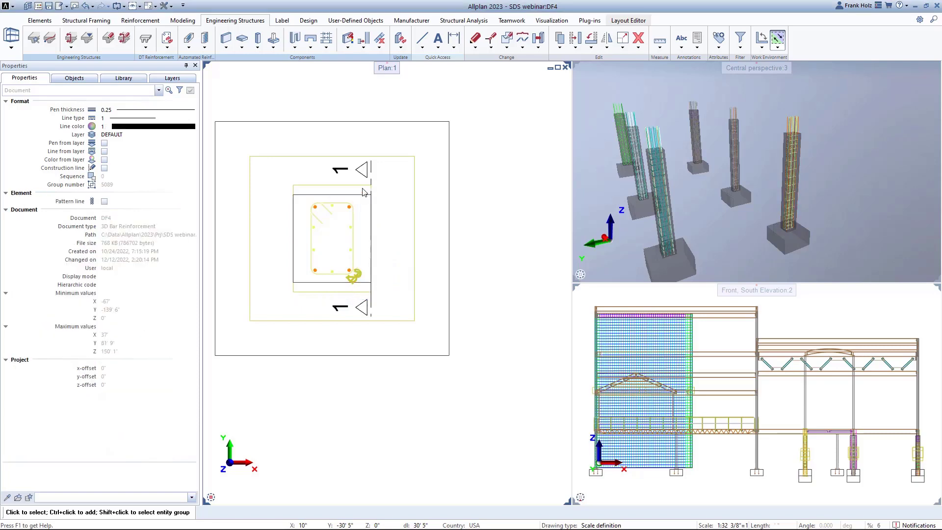
Step: Reopen the widened column's reinforcement Python Part and reselect the column to refit the bars and stirrups to its new size
{"action": "double_click", "coordinate": [363, 190]}
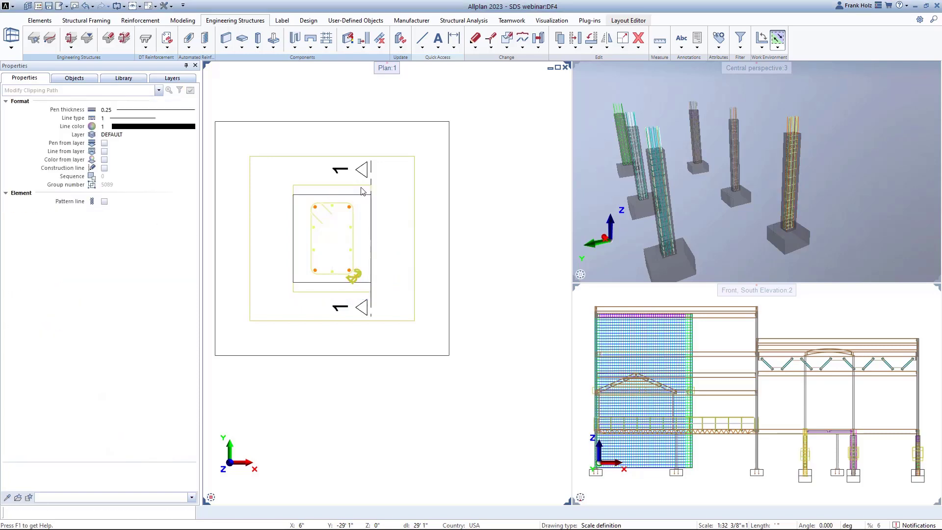
{"action": "left_click", "coordinate": [171, 495]}
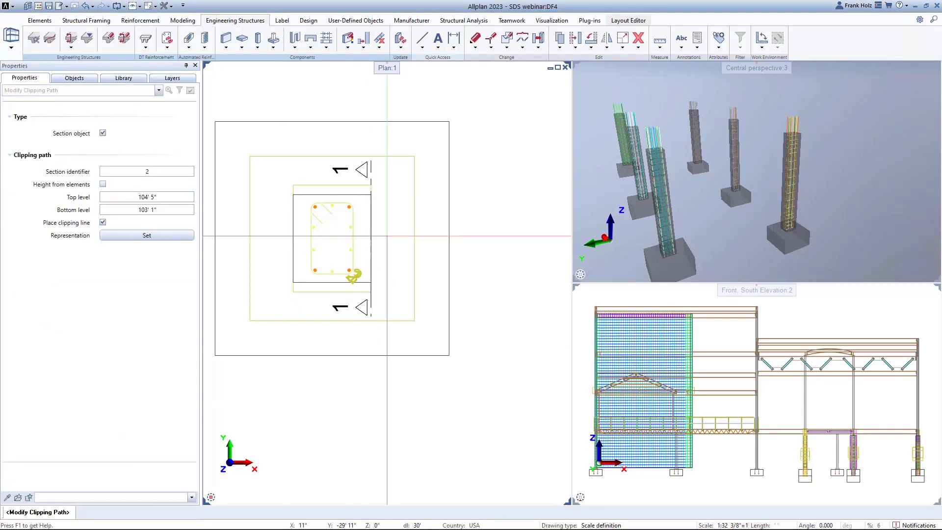
{"action": "double_click", "coordinate": [416, 181]}
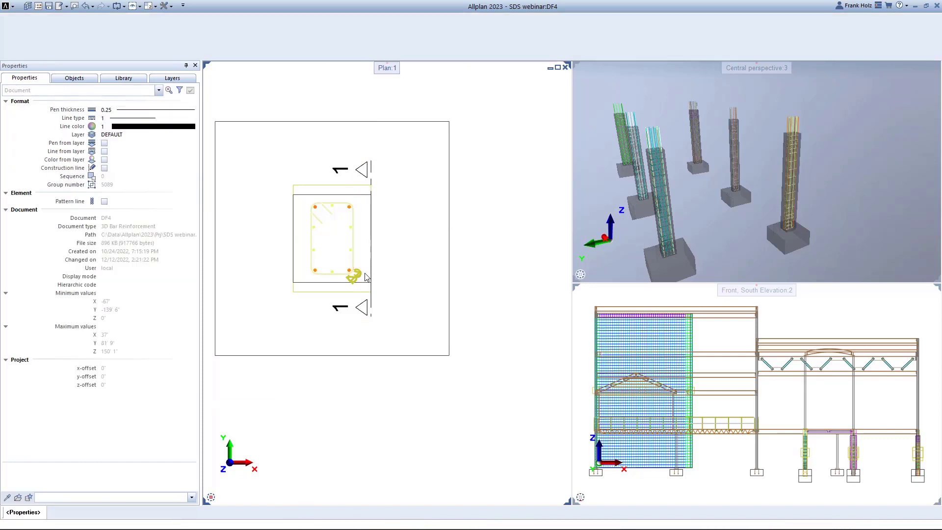
{"action": "left_click", "coordinate": [306, 283]}
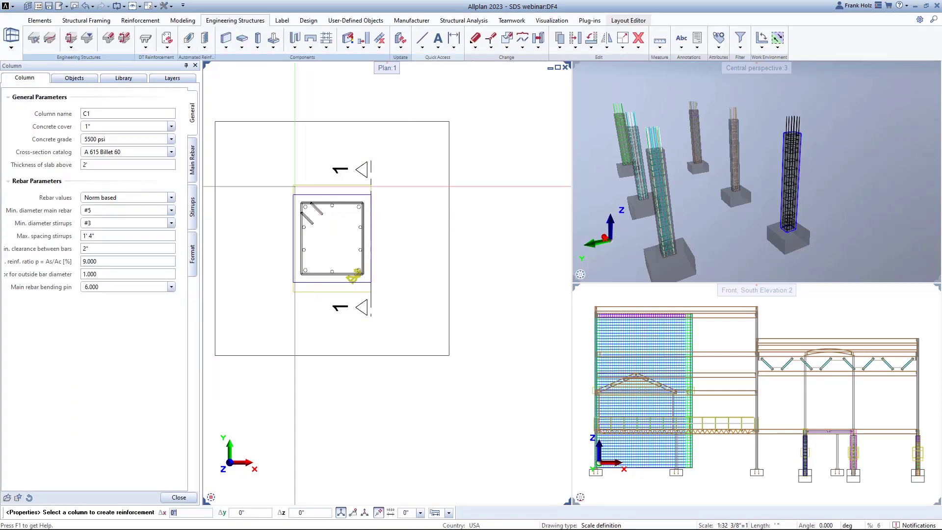
{"action": "left_click", "coordinate": [177, 499]}
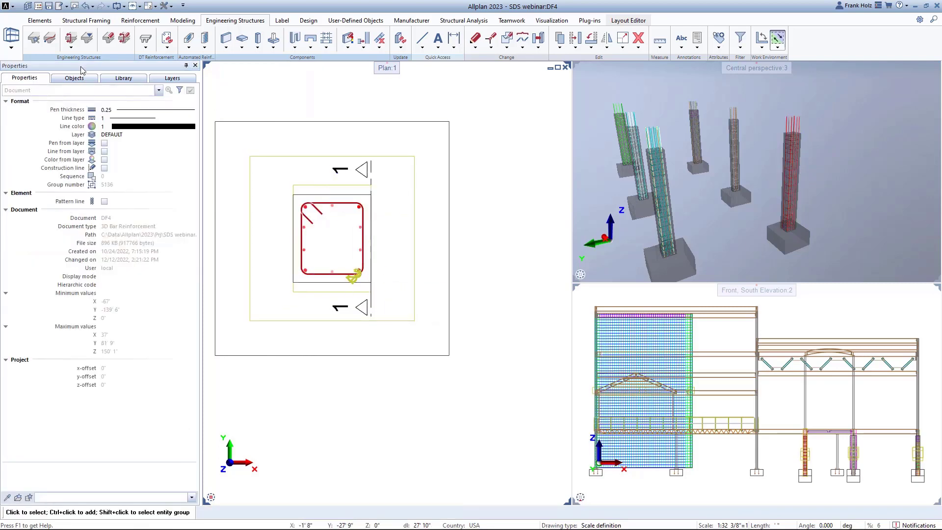
Step: Generate section 4 across the full footing of the widened column, with its height taken from the elements, and place it below the plan
{"action": "left_click", "coordinate": [120, 79]}
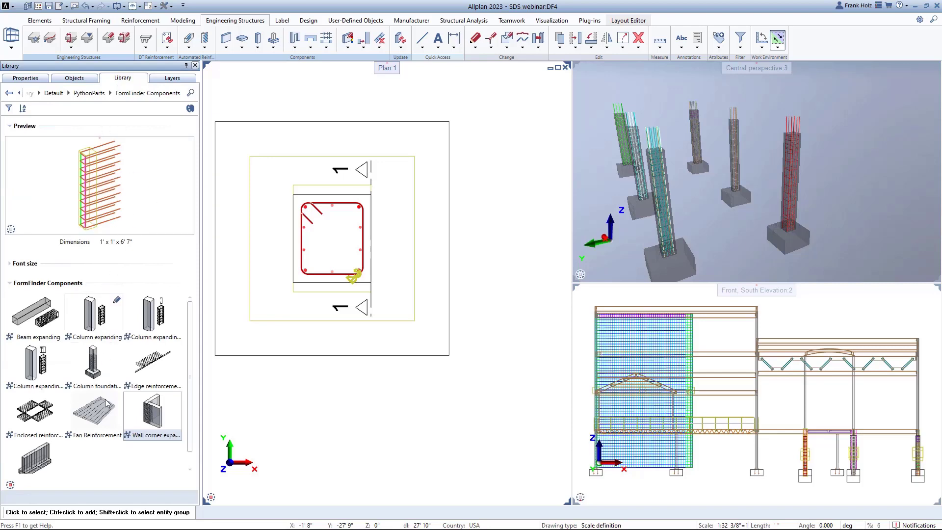
{"action": "left_click", "coordinate": [92, 376]}
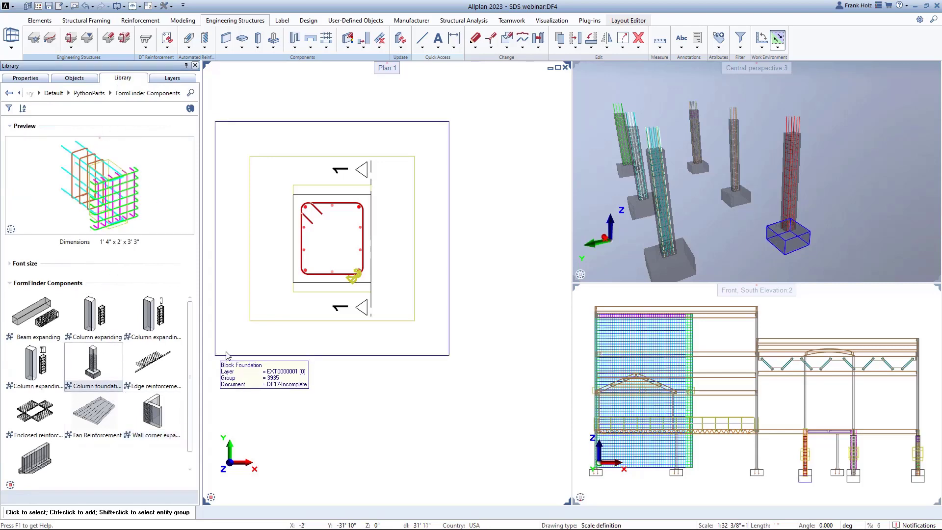
{"action": "scroll", "coordinate": [307, 333], "scroll_direction": "down", "scroll_amount": 3}
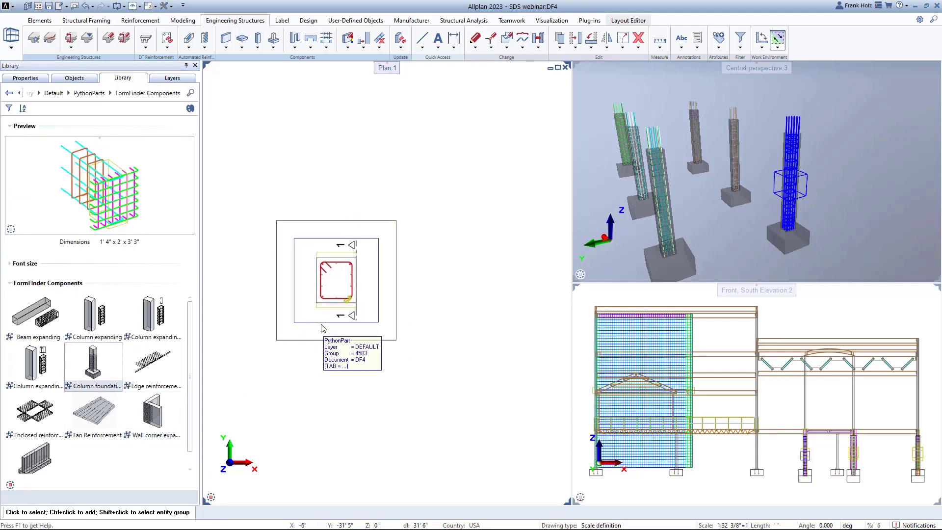
{"action": "left_click", "coordinate": [378, 341]}
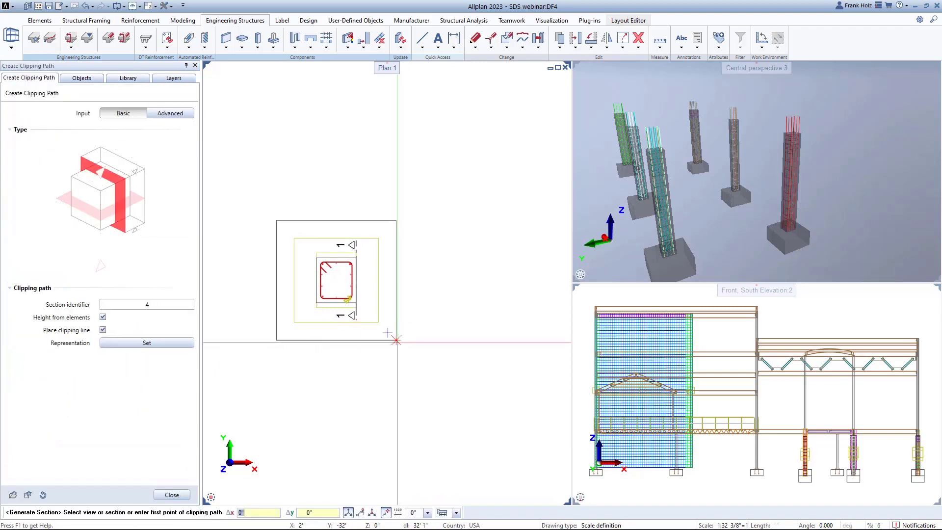
{"action": "left_click", "coordinate": [396, 340]}
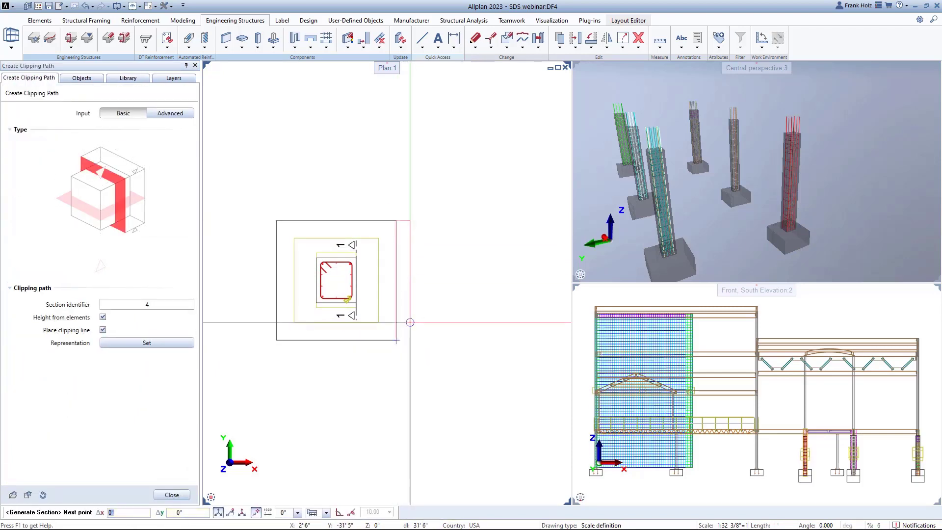
{"action": "left_click", "coordinate": [396, 217]}
{"action": "left_click", "coordinate": [277, 341]}
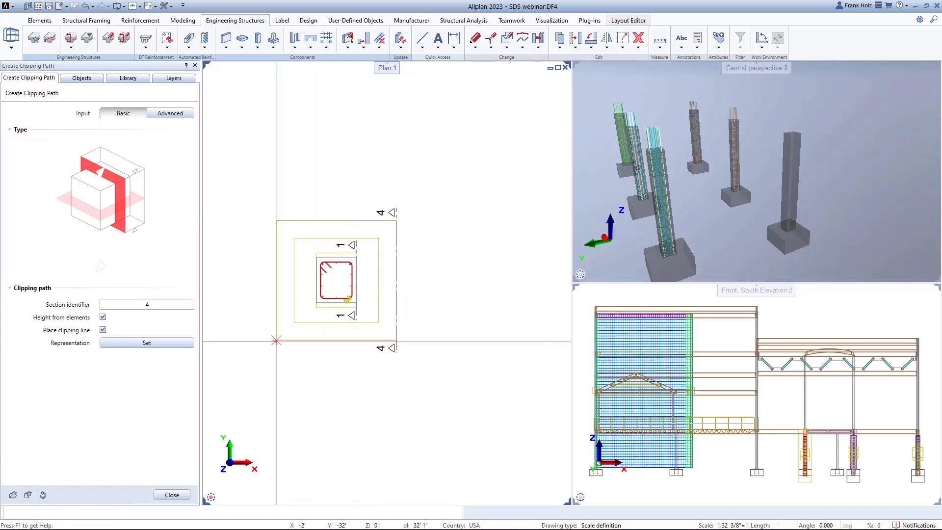
{"action": "scroll", "coordinate": [343, 226], "scroll_direction": "down", "scroll_amount": 5}
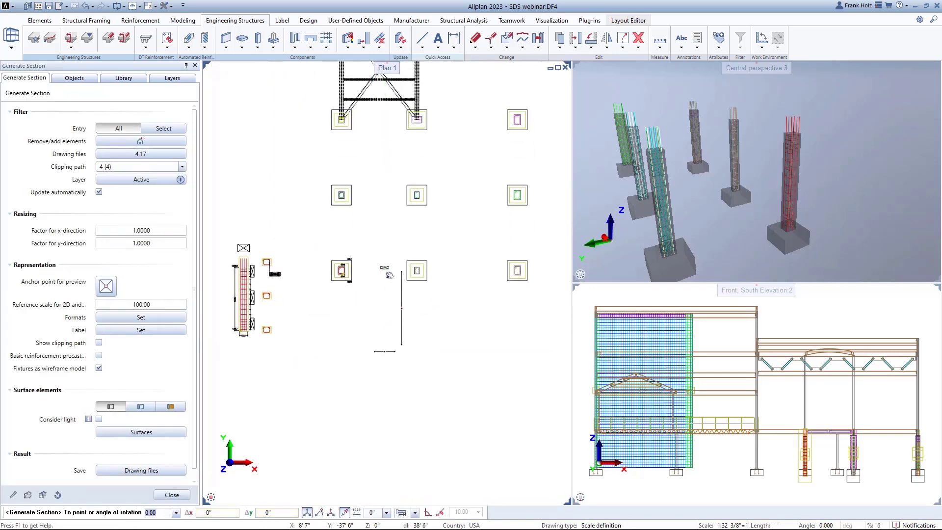
{"action": "left_click", "coordinate": [367, 339]}
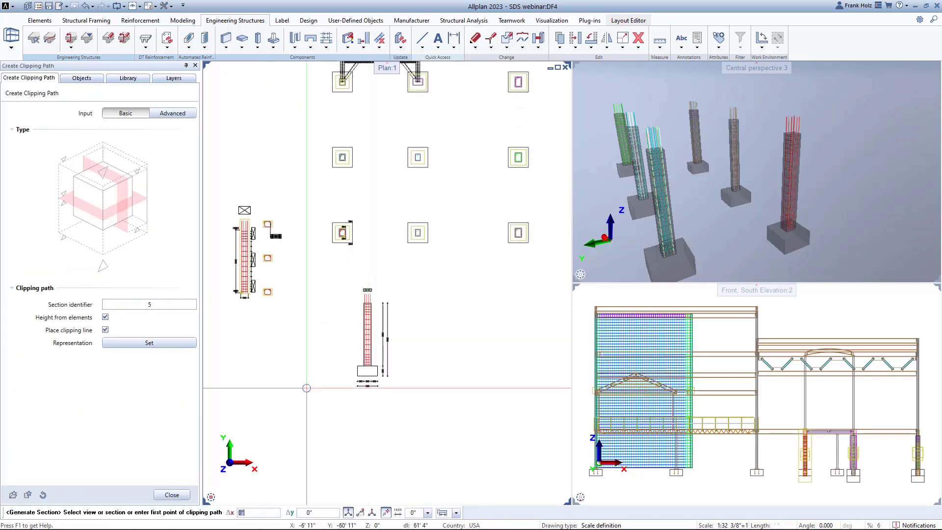
Step: Start the Column foundation component from the FormFinder library and load the foundation favorite from the project favorites
{"action": "key", "text": "Escape"}
{"action": "key", "text": "Escape"}
{"action": "left_click", "coordinate": [123, 78]}
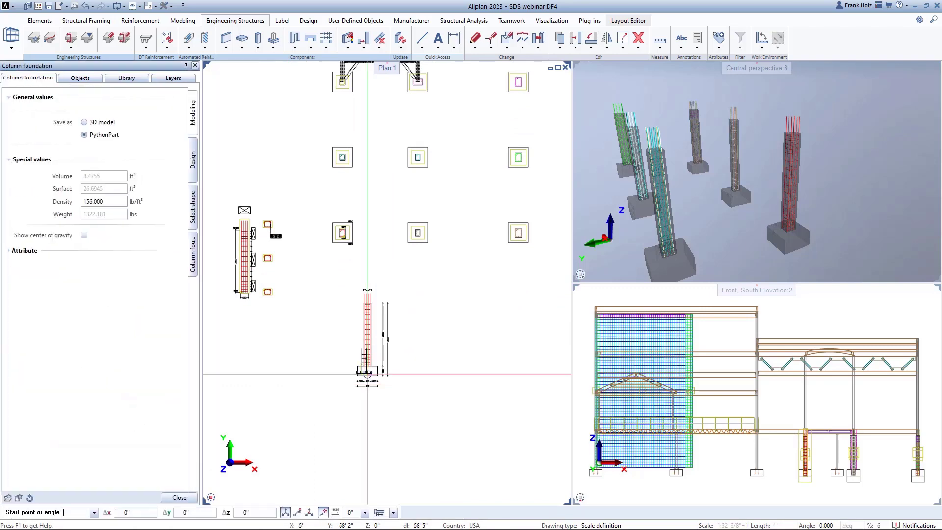
{"action": "scroll", "coordinate": [371, 371], "scroll_direction": "up", "scroll_amount": 4}
{"action": "left_click", "coordinate": [7, 498]}
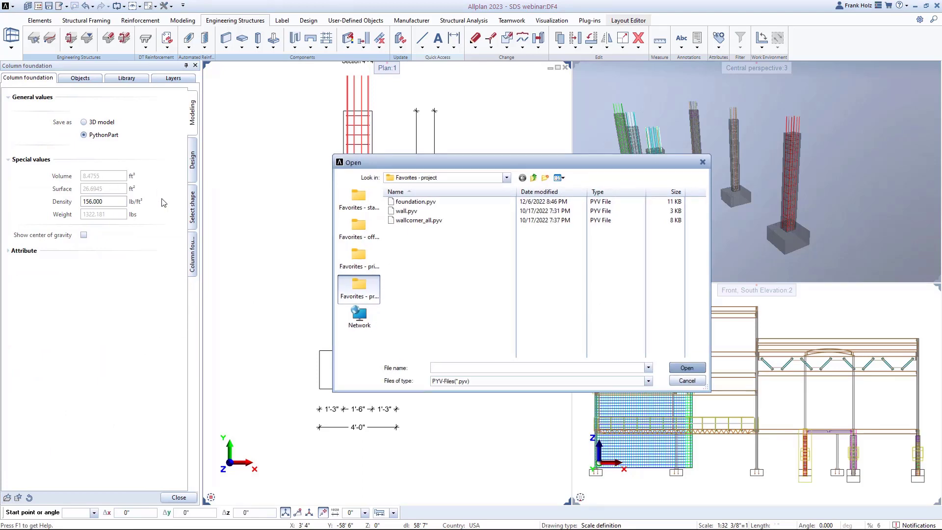
{"action": "double_click", "coordinate": [407, 211]}
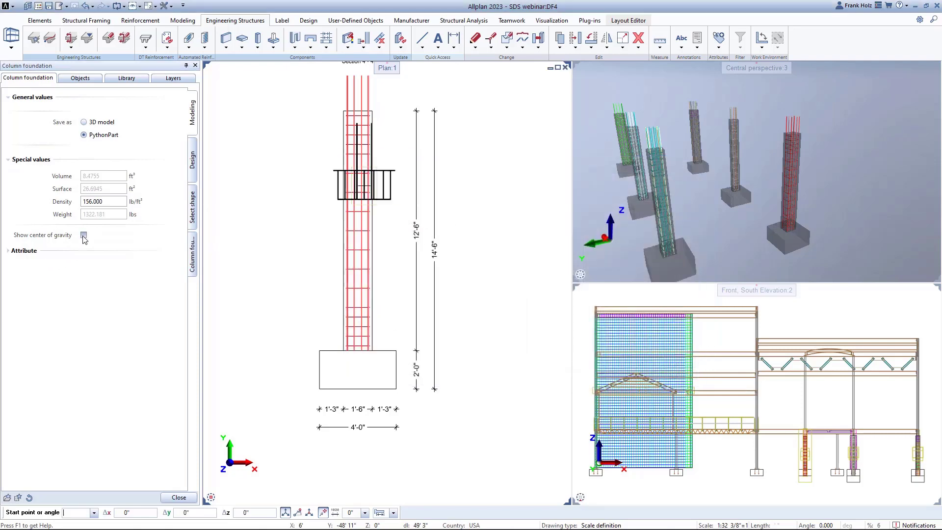
Step: Place the column foundation reinforcement in the footing shown in section 4-4
{"action": "left_click", "coordinate": [84, 235]}
{"action": "left_click", "coordinate": [83, 235]}
{"action": "scroll", "coordinate": [382, 349], "scroll_direction": "up", "scroll_amount": 3}
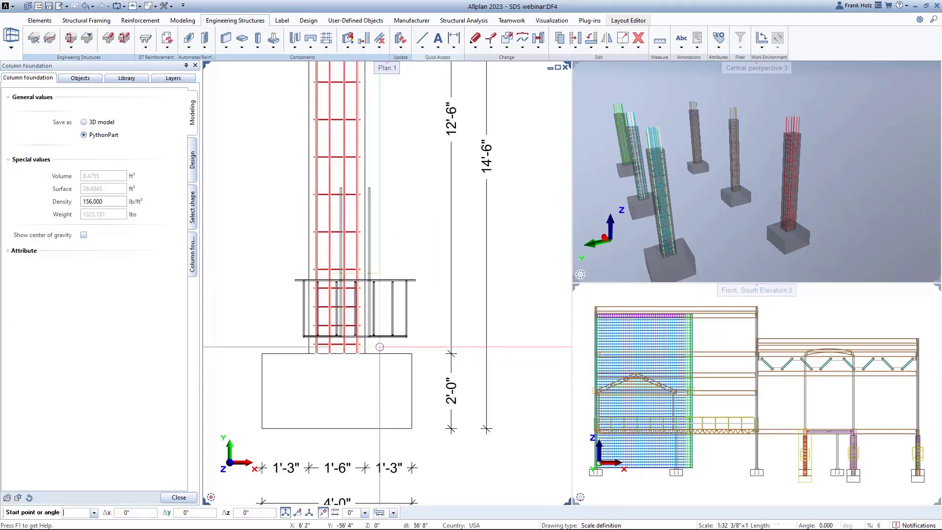
{"action": "left_click", "coordinate": [363, 343]}
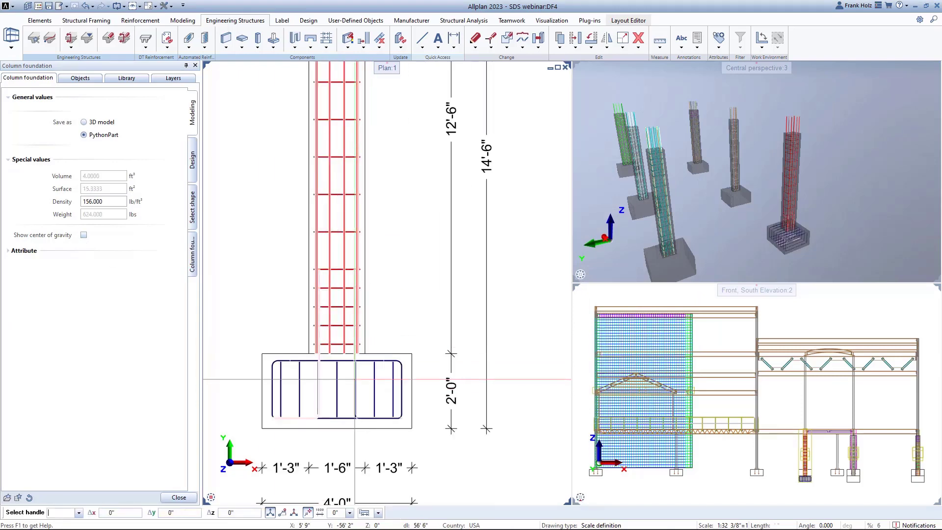
{"action": "key", "text": "Escape"}
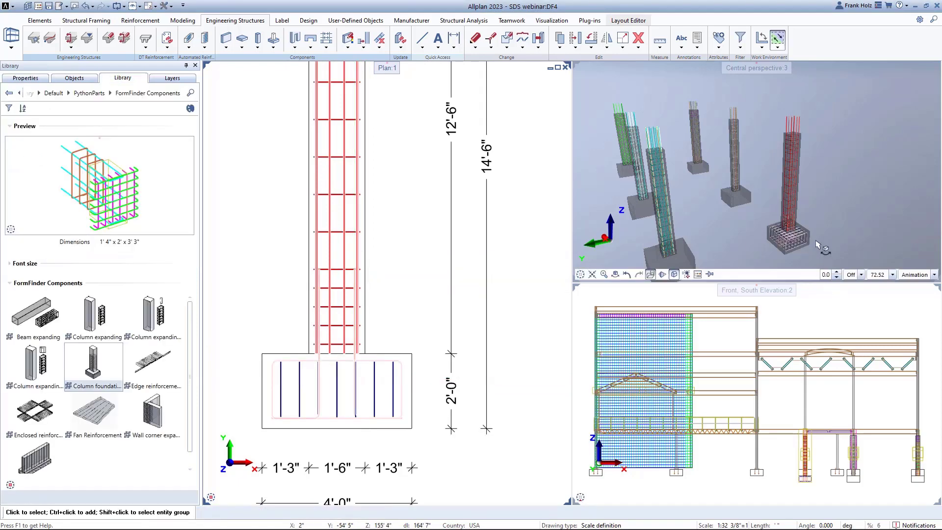
Step: Copy the footing reinforcement in the plan from the footing's lower-left corner to the matching corner of the adjacent footing in the same row
{"action": "scroll", "coordinate": [817, 246], "scroll_direction": "up", "scroll_amount": 4}
{"action": "scroll", "coordinate": [329, 270], "scroll_direction": "down", "scroll_amount": 3}
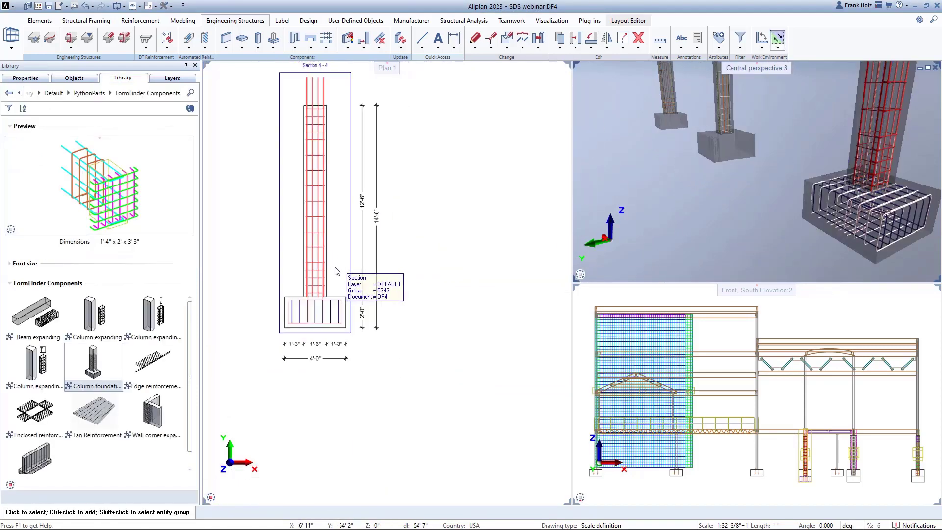
{"action": "scroll", "coordinate": [337, 271], "scroll_direction": "down", "scroll_amount": 3}
{"action": "scroll", "coordinate": [368, 197], "scroll_direction": "up", "scroll_amount": 4}
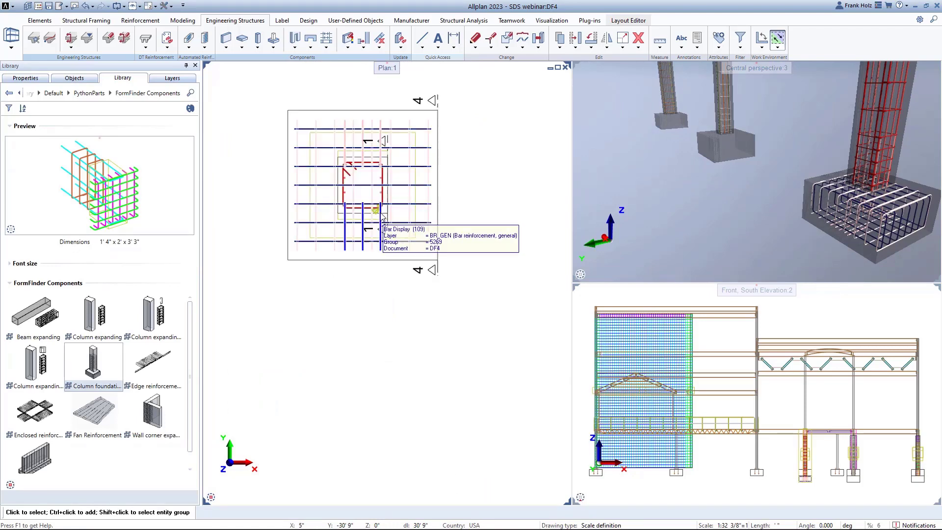
{"action": "left_click", "coordinate": [383, 216]}
{"action": "scroll", "coordinate": [373, 219], "scroll_direction": "down", "scroll_amount": 3}
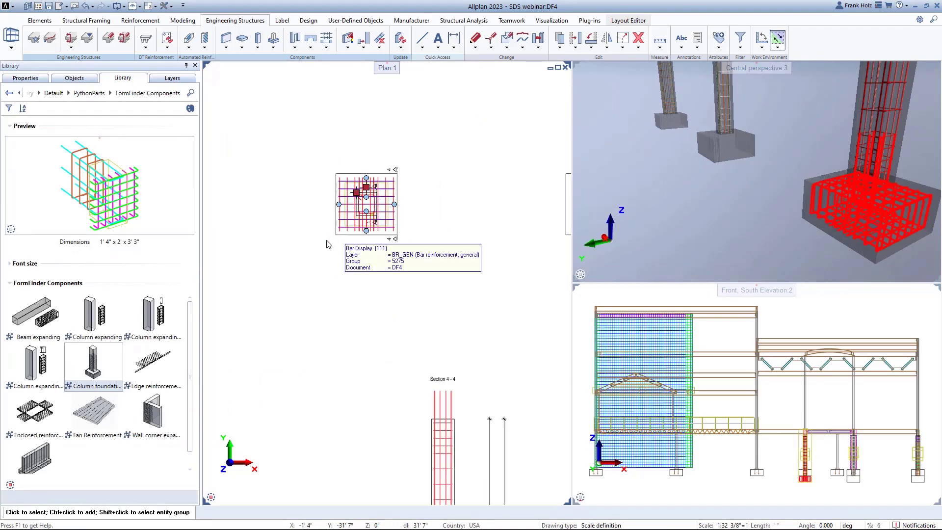
{"action": "key", "text": "c"}
{"action": "left_click", "coordinate": [336, 235]}
{"action": "middle_click_drag", "start_coordinate": [475, 253], "coordinate": [331, 248]}
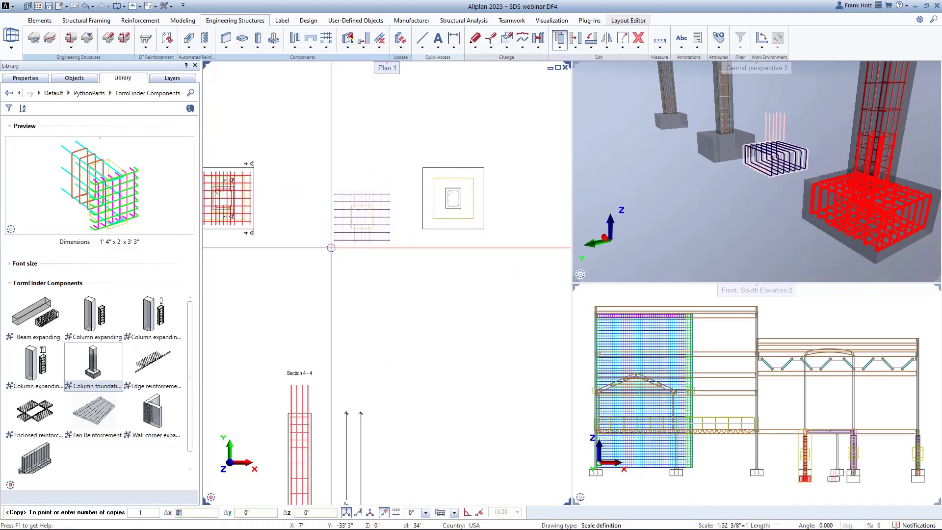
{"action": "left_click", "coordinate": [421, 227]}
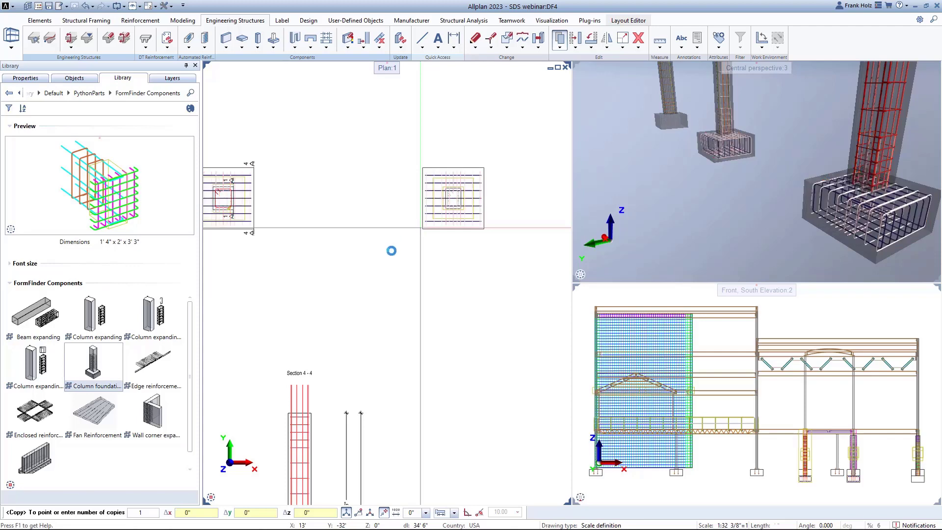
{"action": "key", "text": "Escape"}
{"action": "middle_click_drag", "start_coordinate": [317, 267], "coordinate": [412, 267]}
{"action": "key", "text": "Escape"}
Step: Set the Placement - 90° spacing of the footing reinforcement in the plan to 1' and update all identical PythonParts
{"action": "scroll", "coordinate": [329, 219], "scroll_direction": "up", "scroll_amount": 3}
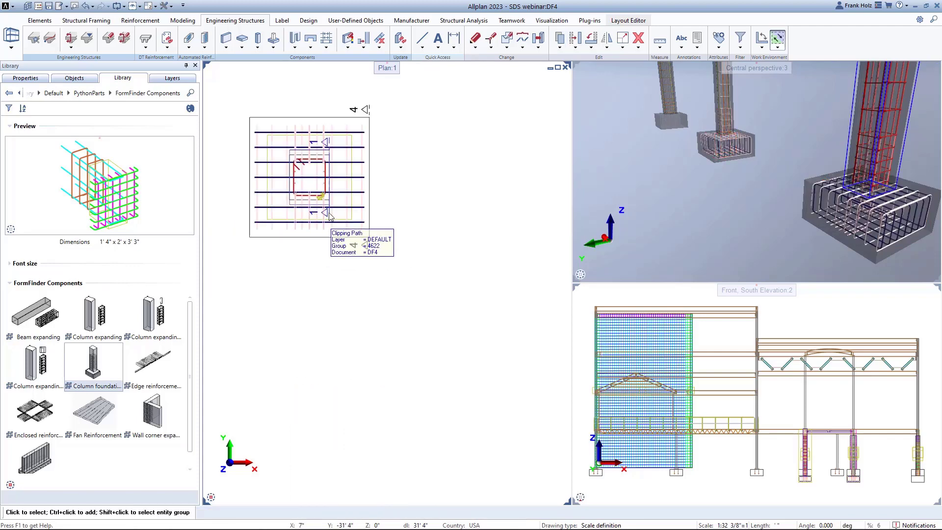
{"action": "double_click", "coordinate": [323, 197]}
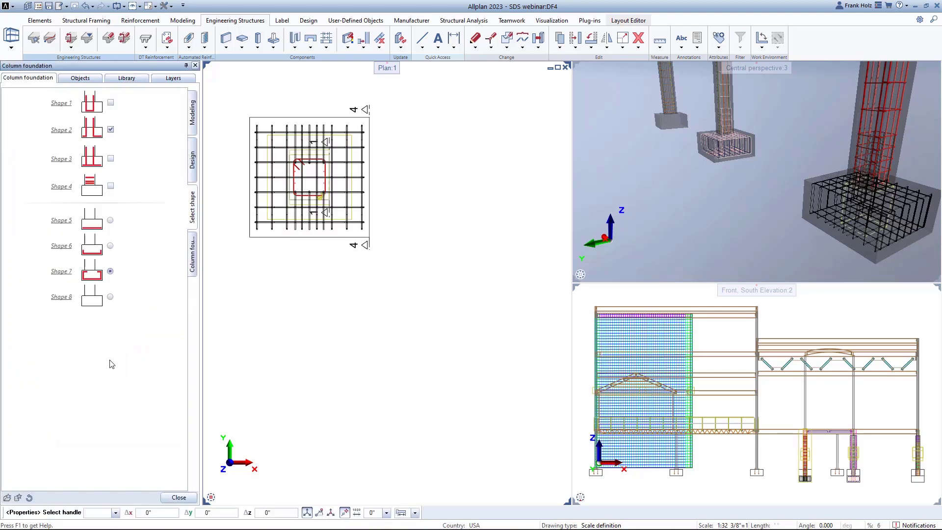
{"action": "left_click", "coordinate": [192, 254]}
{"action": "scroll", "coordinate": [98, 422], "scroll_direction": "down", "scroll_amount": 8}
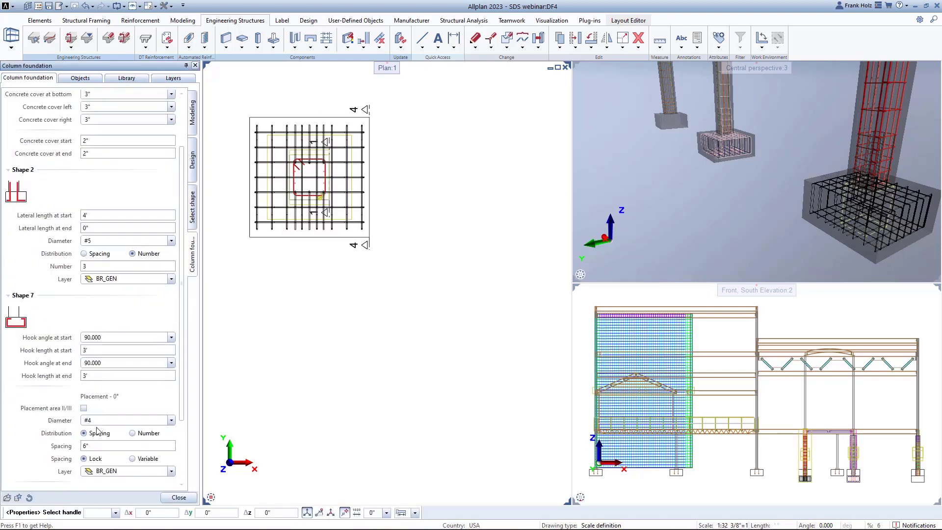
{"action": "type", "text": "1"}
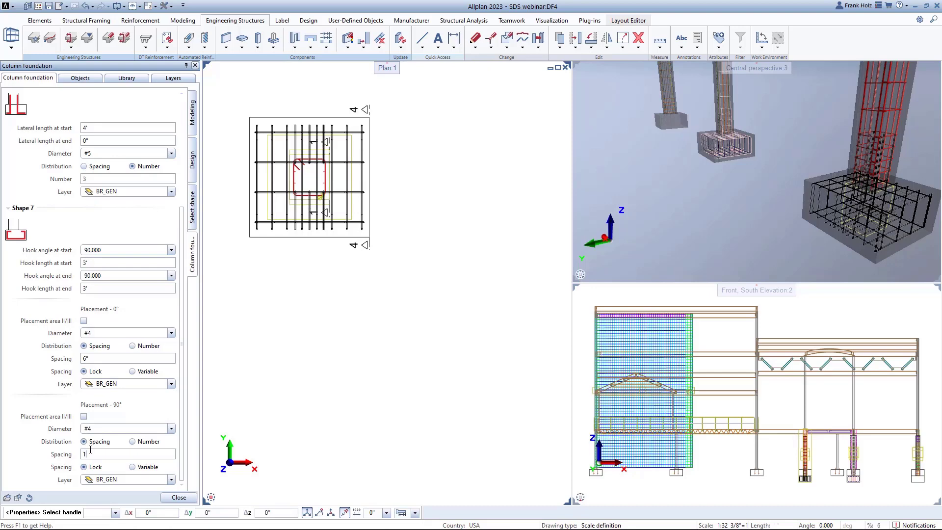
{"action": "scroll", "coordinate": [260, 235], "scroll_direction": "down", "scroll_amount": 6}
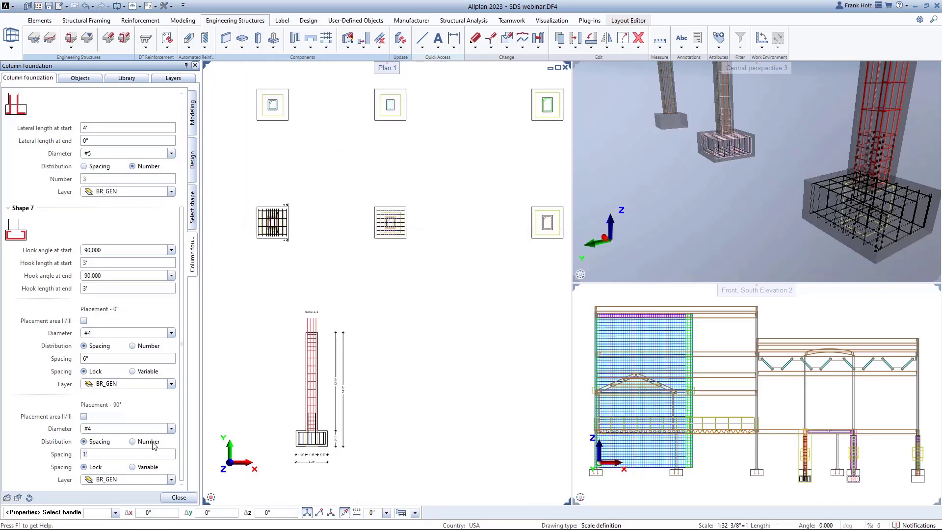
{"action": "left_click", "coordinate": [168, 496]}
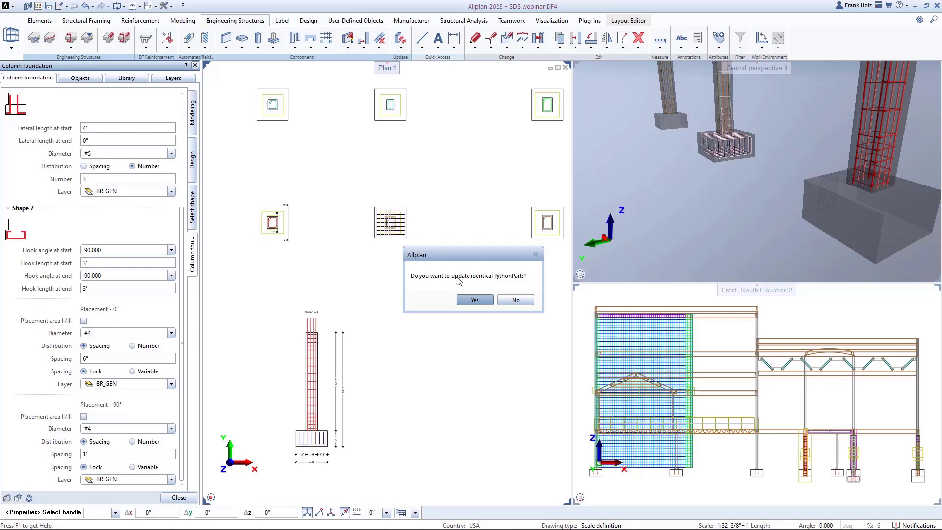
{"action": "left_click", "coordinate": [472, 300]}
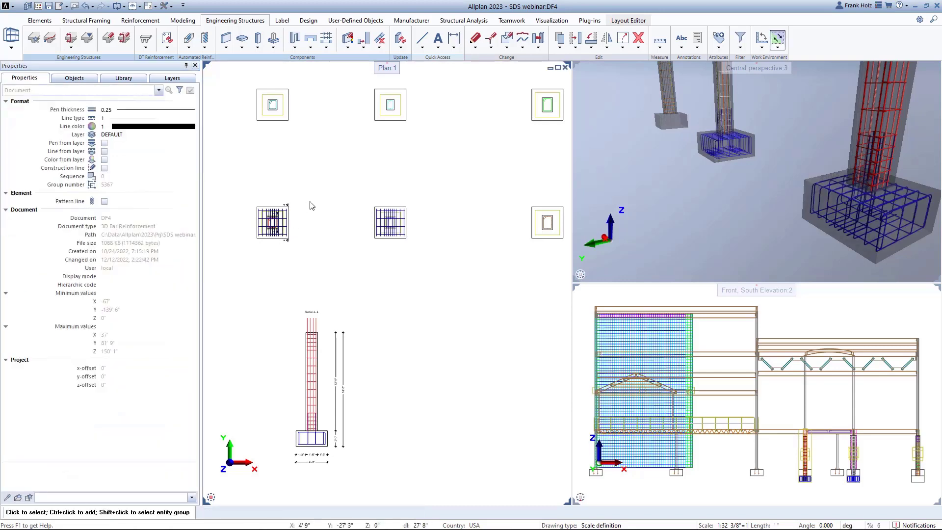
Step: Start Assign Attributes and add the Engineering attributes Rebar Prefix, Rebar Status, Release Description and Release Id to the assignment list
{"action": "middle_click_drag", "start_coordinate": [327, 252], "coordinate": [409, 190]}
{"action": "scroll", "coordinate": [407, 190], "scroll_direction": "down", "scroll_amount": 1}
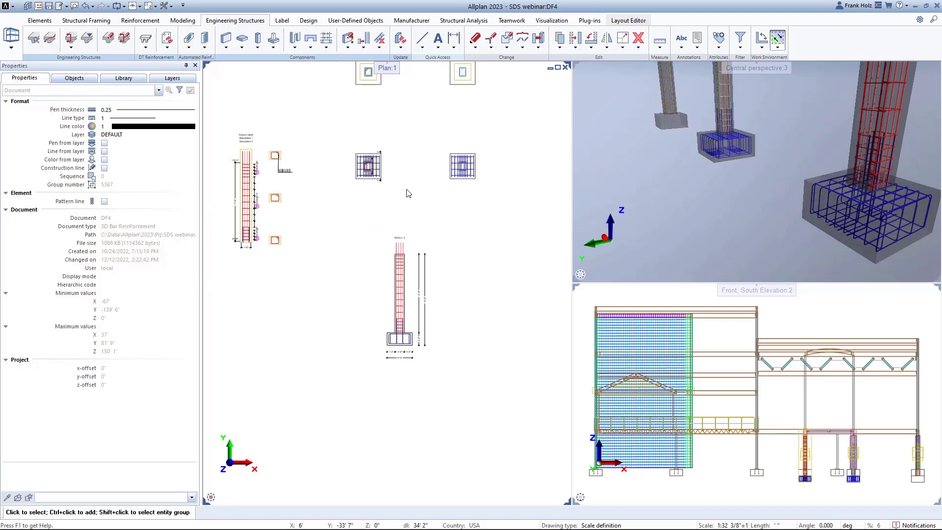
{"action": "scroll", "coordinate": [526, 187], "scroll_direction": "down", "scroll_amount": 2}
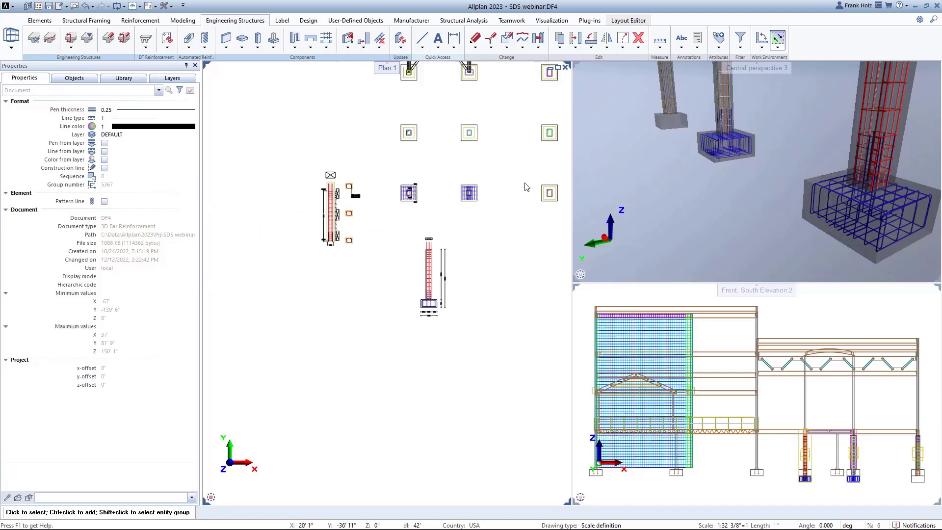
{"action": "left_click", "coordinate": [720, 41]}
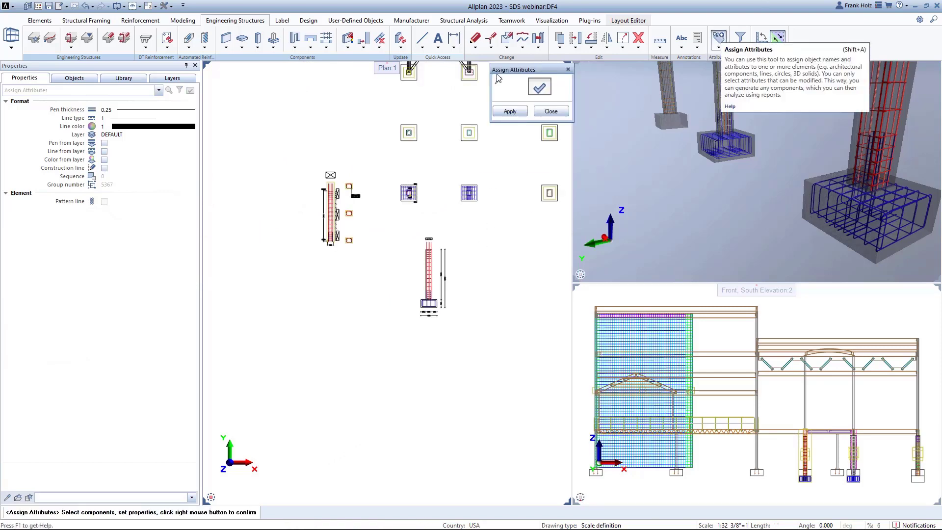
{"action": "left_click", "coordinate": [541, 86]}
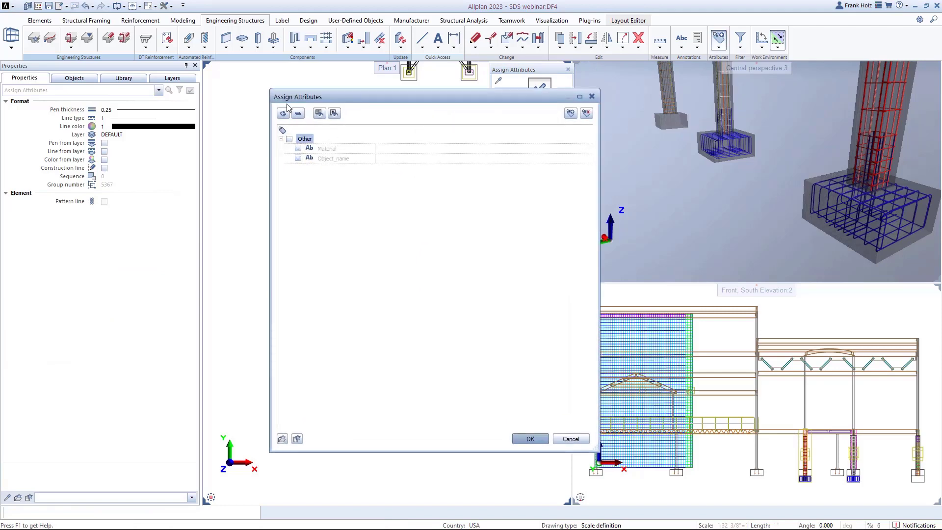
{"action": "left_click", "coordinate": [571, 114]}
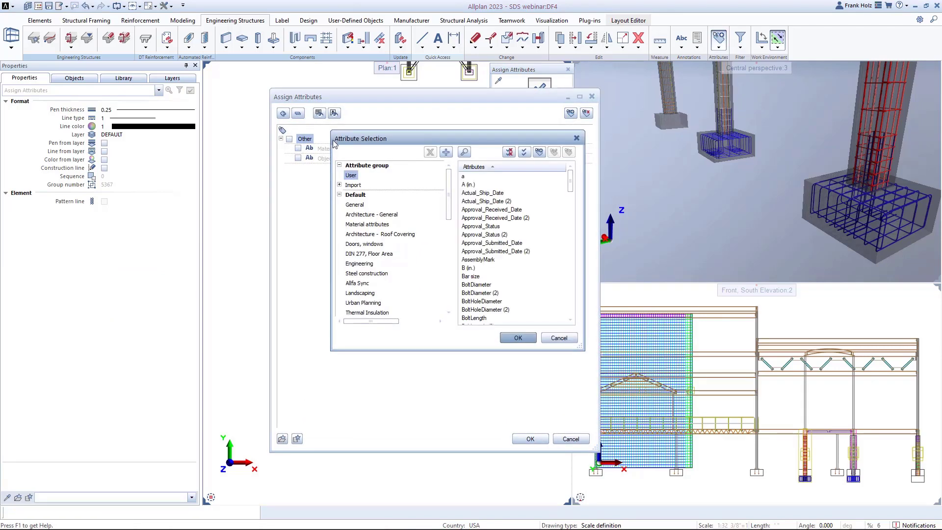
{"action": "left_click", "coordinate": [360, 264]}
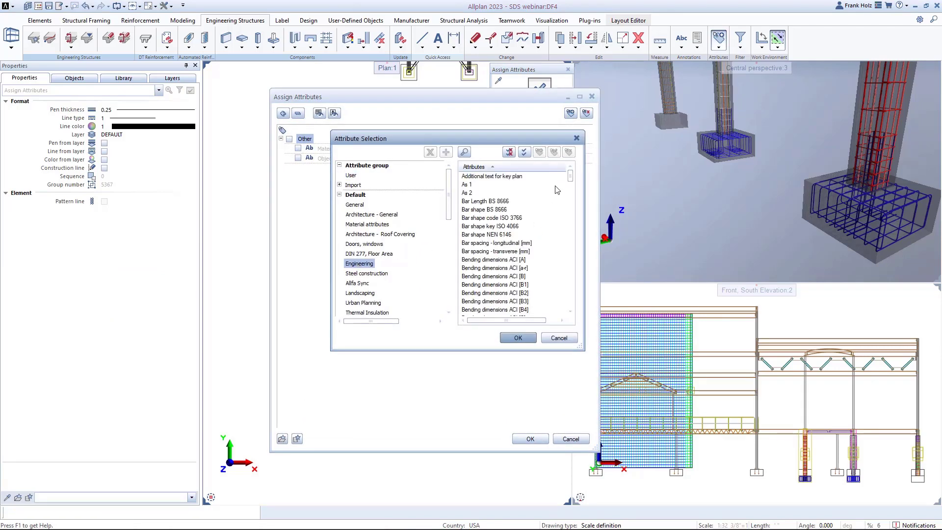
{"action": "left_click_drag", "start_coordinate": [571, 178], "coordinate": [570, 282]}
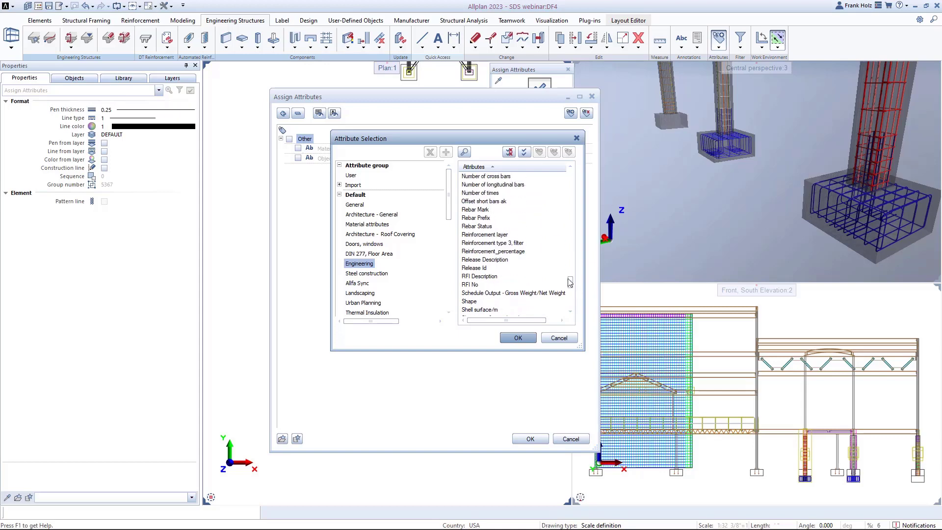
{"action": "left_click", "coordinate": [483, 219], "text": "ctrl"}
{"action": "left_click", "coordinate": [489, 260], "text": "ctrl"}
{"action": "left_click", "coordinate": [479, 268], "text": "ctrl"}
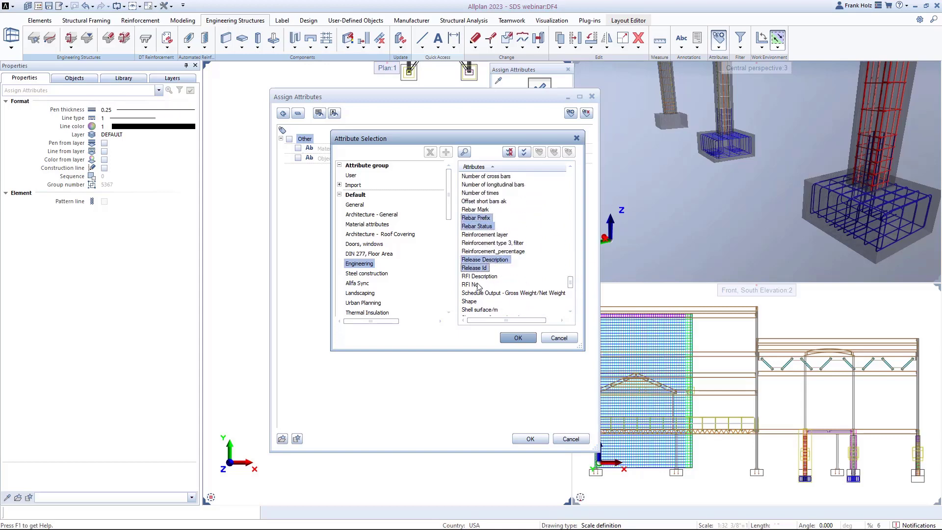
{"action": "left_click", "coordinate": [515, 338]}
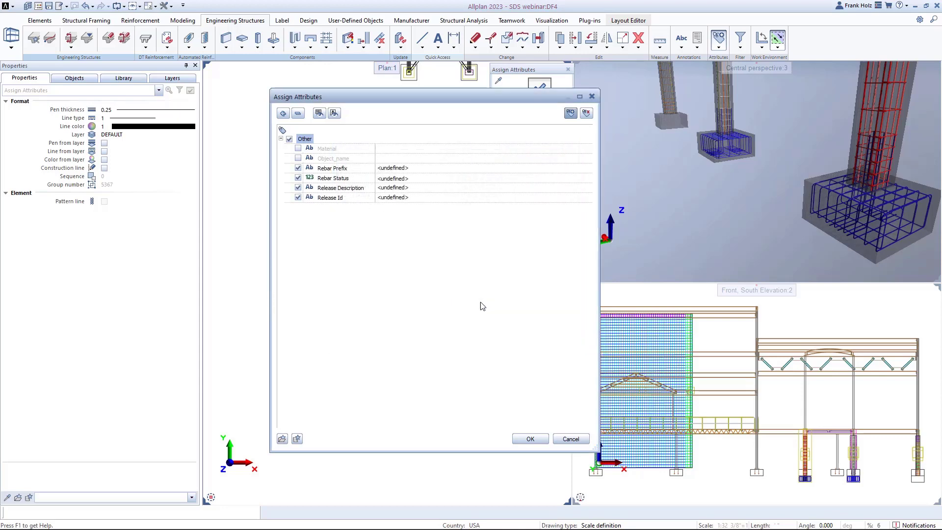
Step: Set Rebar Prefix to C, Rebar Status to Detailed, Release Description to Columns and Release Id to 111
{"action": "left_click", "coordinate": [399, 168]}
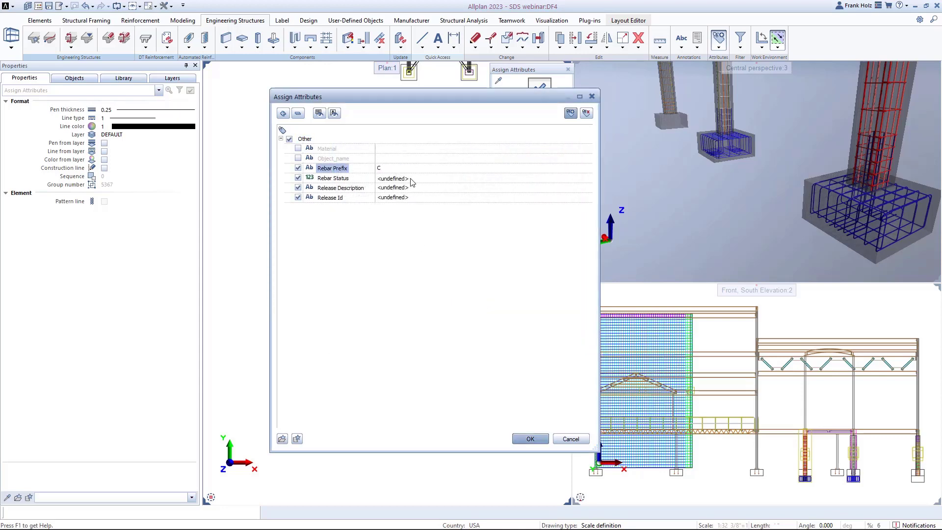
{"action": "left_click", "coordinate": [410, 179]}
{"action": "left_click", "coordinate": [402, 195]}
{"action": "left_click", "coordinate": [401, 189]}
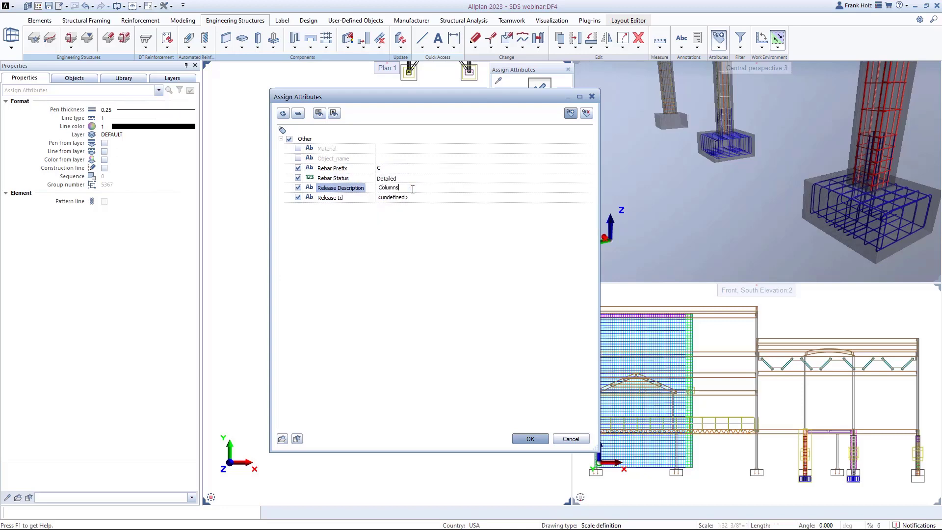
{"action": "left_click", "coordinate": [410, 198]}
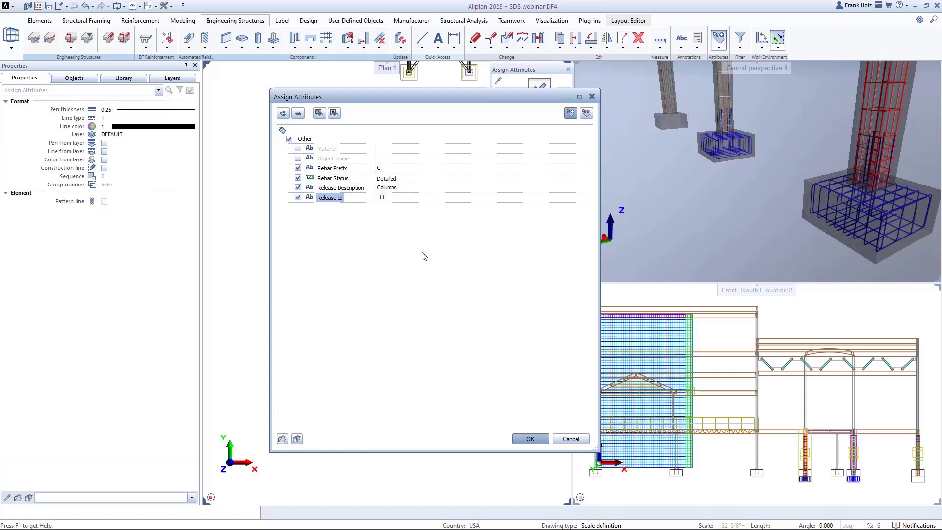
{"action": "left_click", "coordinate": [534, 435]}
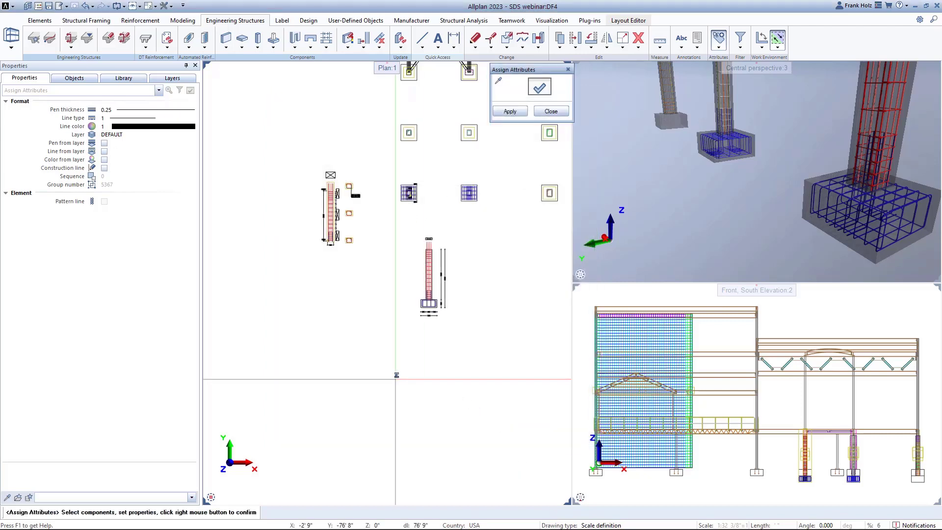
Step: Assign the Columns release attributes to all column and footing bars in the plan, restricting the area selection to Bar Display elements
{"action": "scroll", "coordinate": [432, 325], "scroll_direction": "up", "scroll_amount": 3}
{"action": "right_click", "coordinate": [337, 216]}
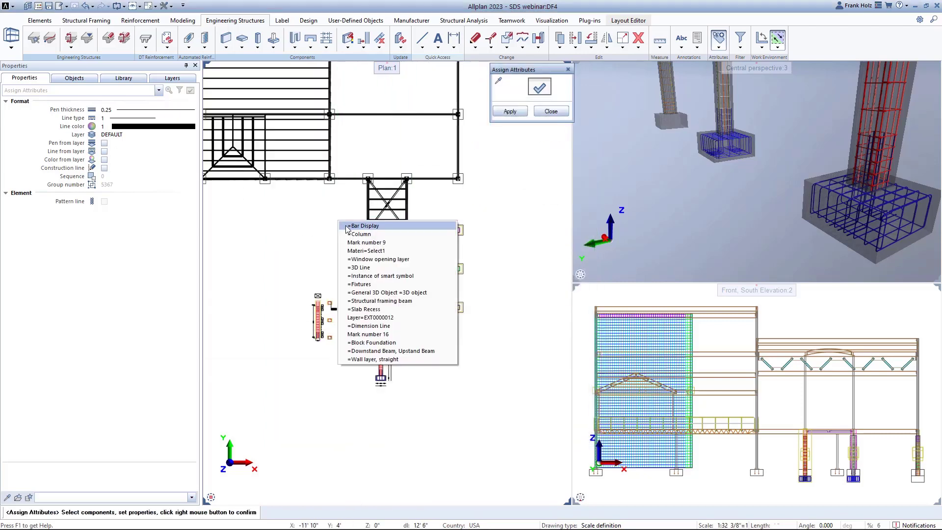
{"action": "left_click", "coordinate": [402, 257]}
{"action": "left_click_drag", "start_coordinate": [347, 200], "coordinate": [490, 330]}
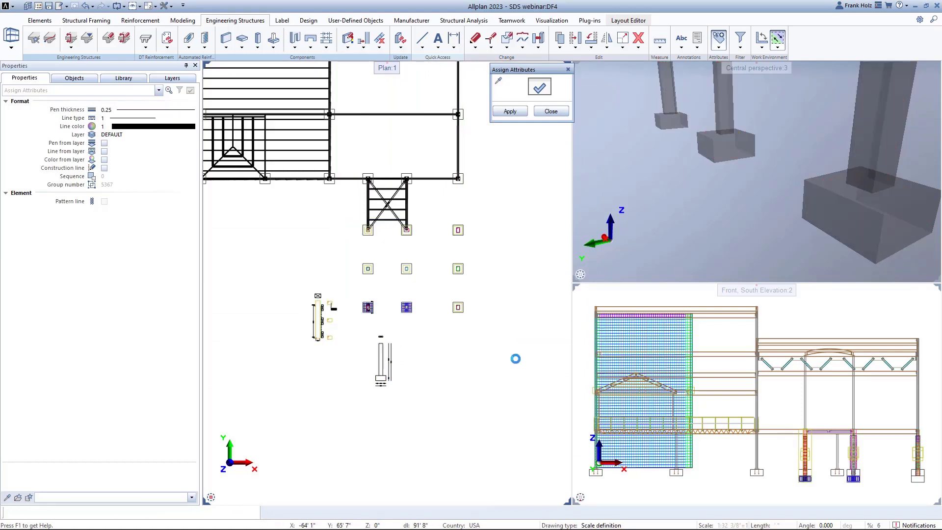
Step: Change the attributes for assignment to Rebar Prefix W, Release Description Walls and Release Id 222
{"action": "scroll", "coordinate": [515, 359], "scroll_direction": "down", "scroll_amount": 2}
{"action": "scroll", "coordinate": [383, 157], "scroll_direction": "up", "scroll_amount": 3}
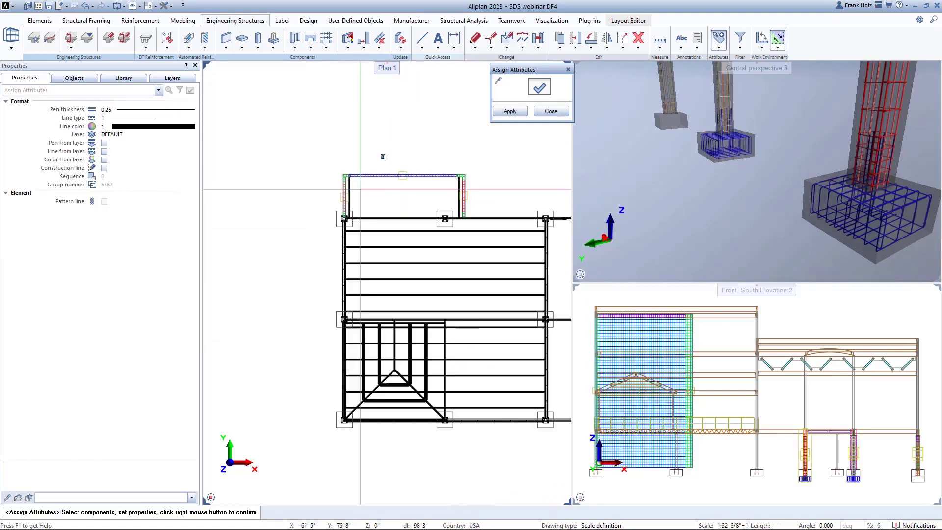
{"action": "left_click", "coordinate": [540, 87]}
{"action": "left_click", "coordinate": [387, 167]}
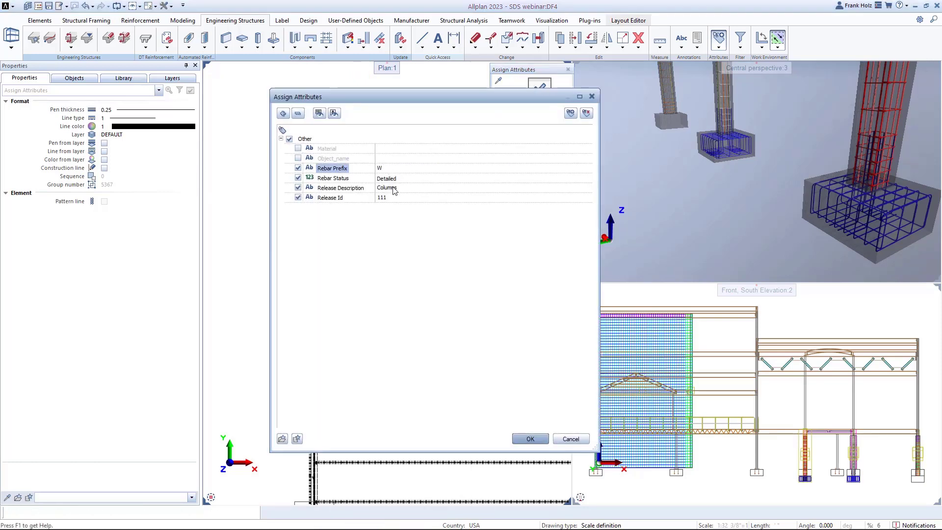
{"action": "left_click", "coordinate": [394, 188]}
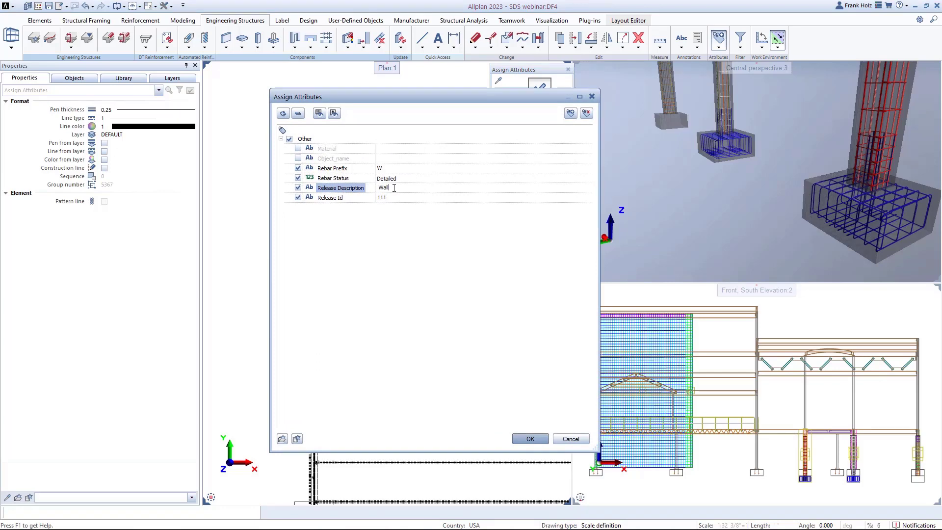
{"action": "left_click", "coordinate": [417, 198]}
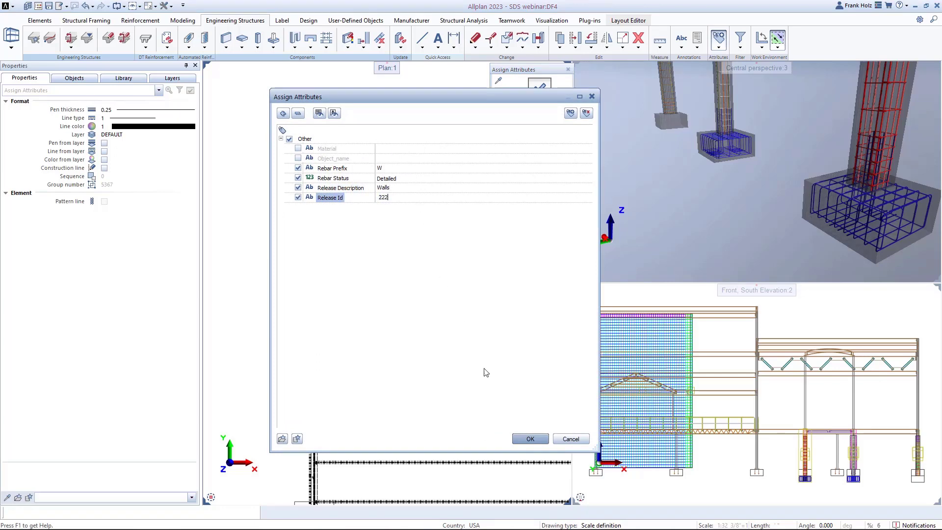
{"action": "left_click", "coordinate": [528, 437]}
Step: Assign the Walls release attributes to the bars of the walls above the main building plan, with the selection filtered to Bar Display
{"action": "right_click", "coordinate": [291, 140]}
{"action": "left_click", "coordinate": [300, 146]}
{"action": "scroll", "coordinate": [243, 153], "scroll_direction": "down", "scroll_amount": 4}
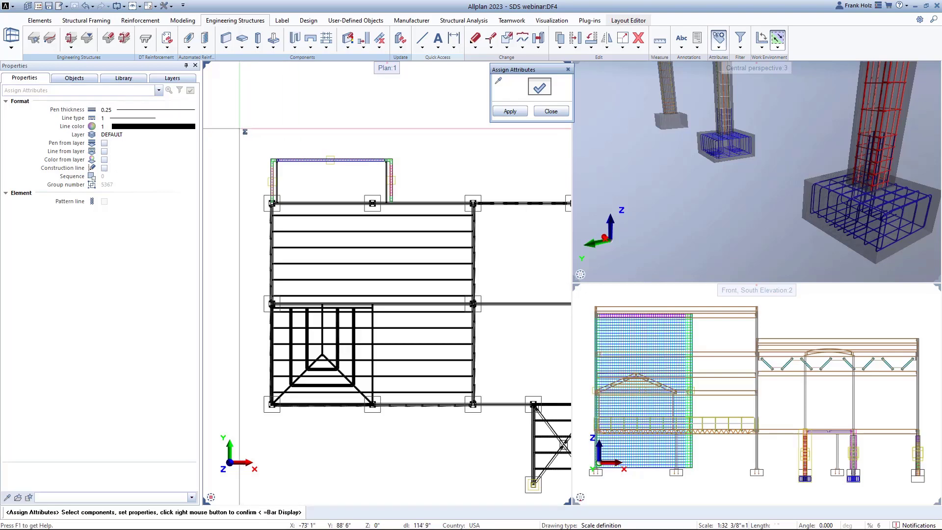
{"action": "left_click_drag", "start_coordinate": [239, 129], "coordinate": [412, 236]}
{"action": "right_click", "coordinate": [420, 163]}
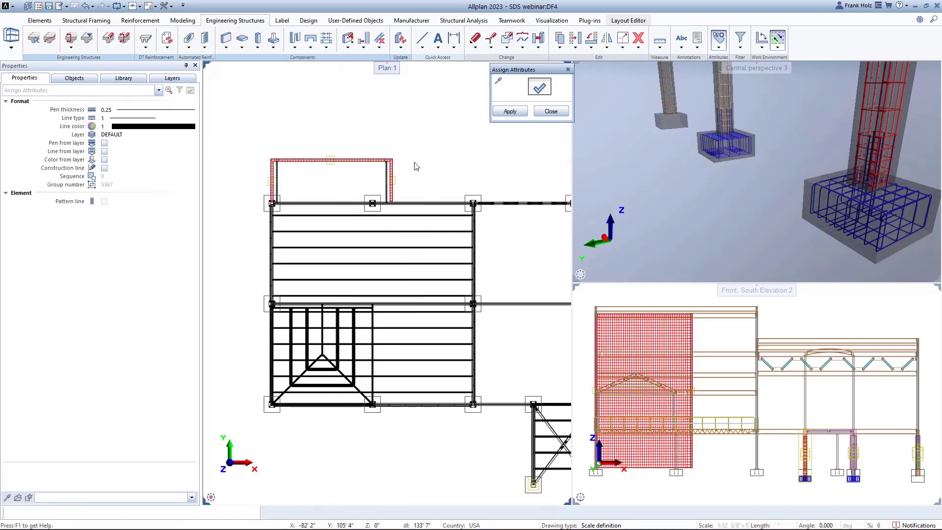
{"action": "left_click", "coordinate": [510, 111]}
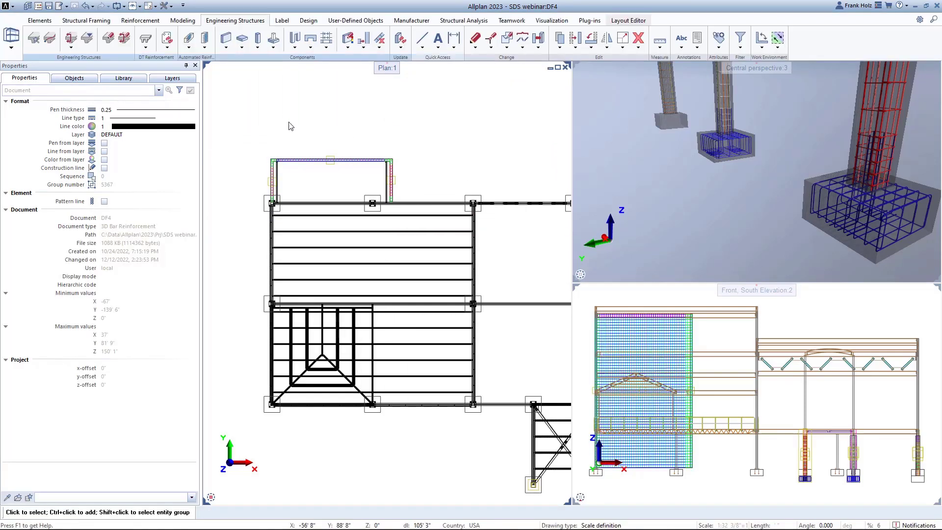
Step: Sort the object list by attribute, using the Engineering attribute Release Description as the criterion
{"action": "scroll", "coordinate": [280, 112], "scroll_direction": "down", "scroll_amount": 2}
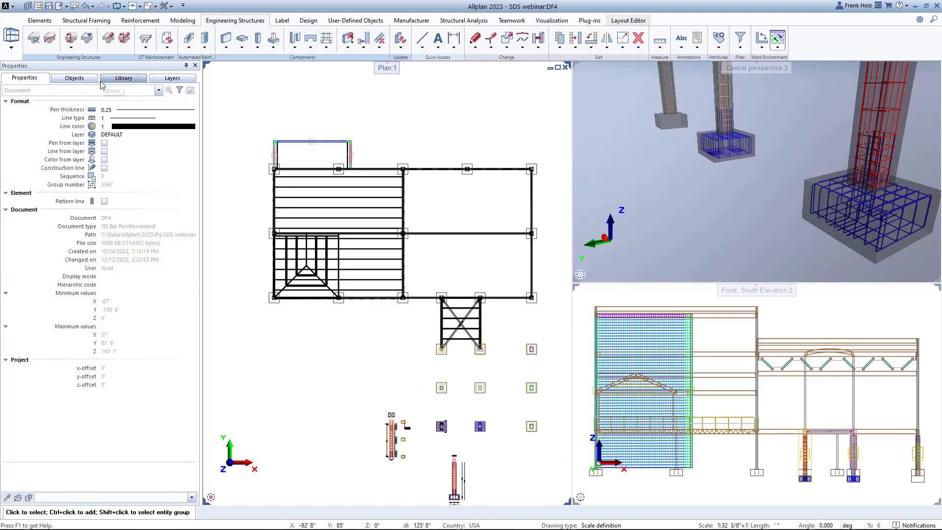
{"action": "left_click", "coordinate": [70, 80]}
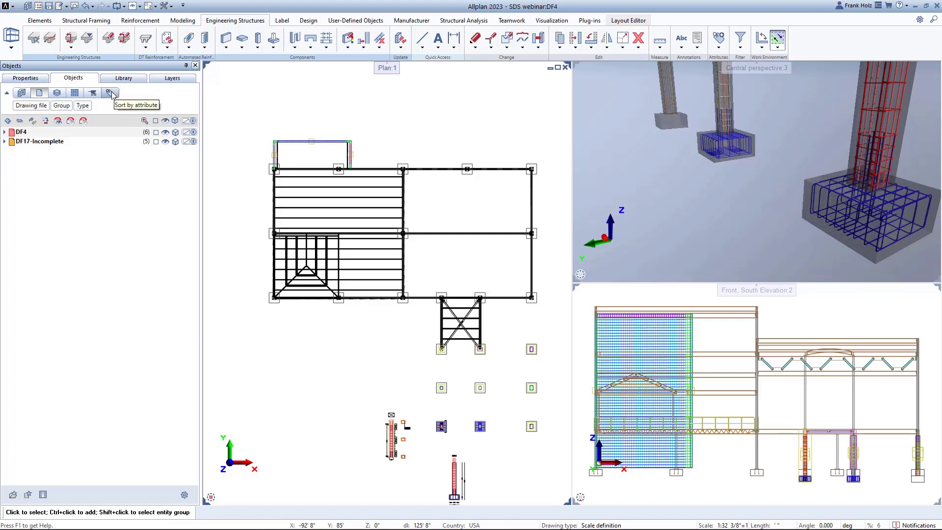
{"action": "left_click", "coordinate": [110, 93]}
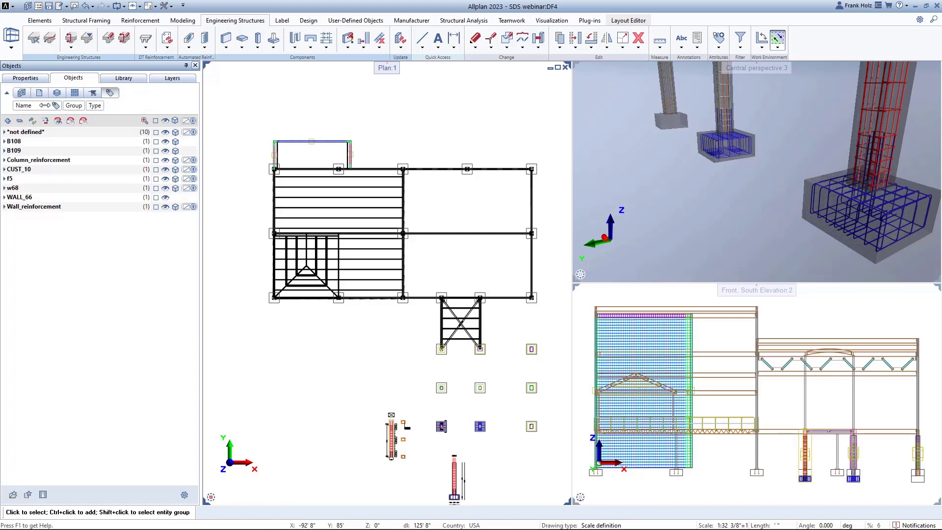
{"action": "left_click", "coordinate": [55, 106]}
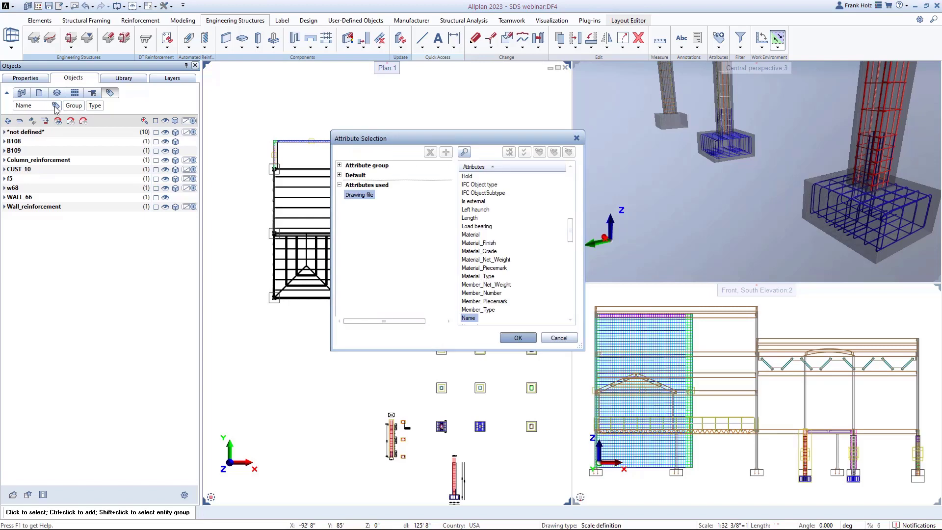
{"action": "left_click", "coordinate": [340, 175]}
{"action": "left_click", "coordinate": [357, 265]}
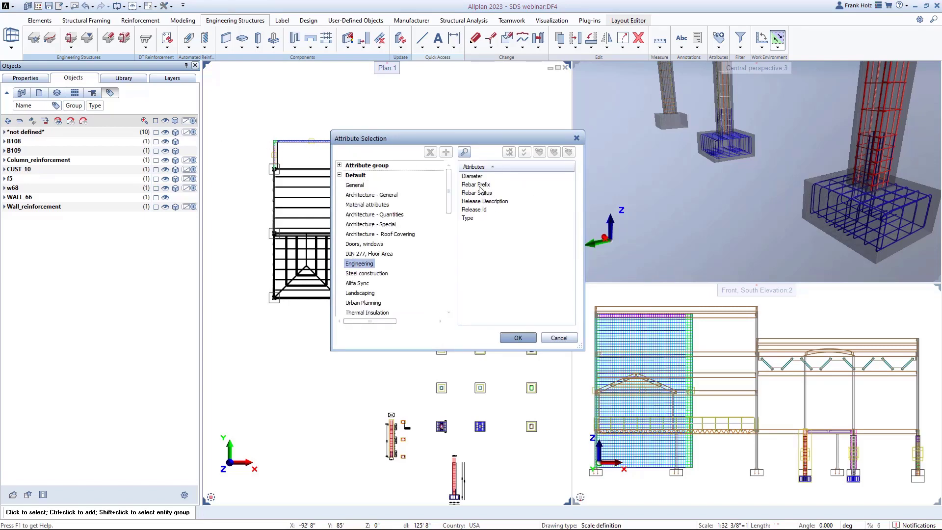
{"action": "double_click", "coordinate": [478, 202]}
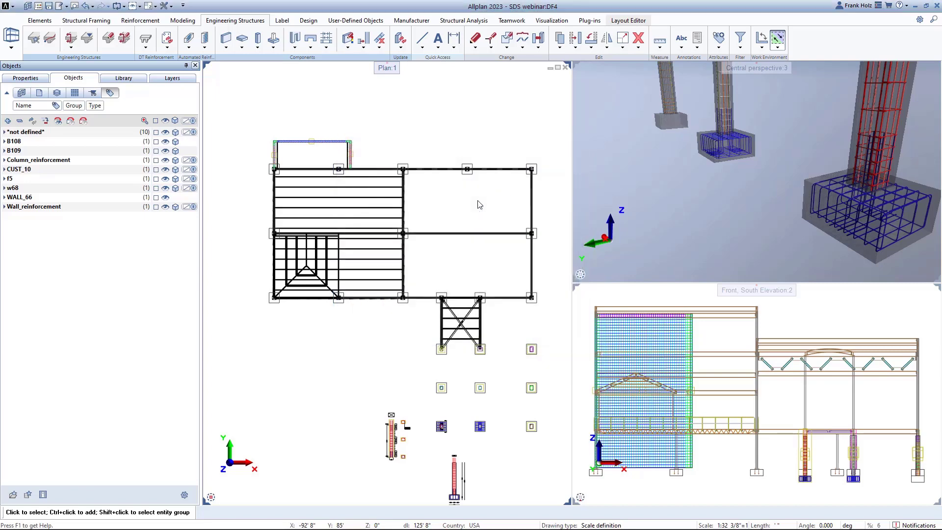
Step: Highlight the bars of the Columns release and of the Walls release in the model to check the sorting, clearing the selection at the end
{"action": "left_click", "coordinate": [156, 142]}
{"action": "scroll", "coordinate": [788, 212], "scroll_direction": "down", "scroll_amount": 5}
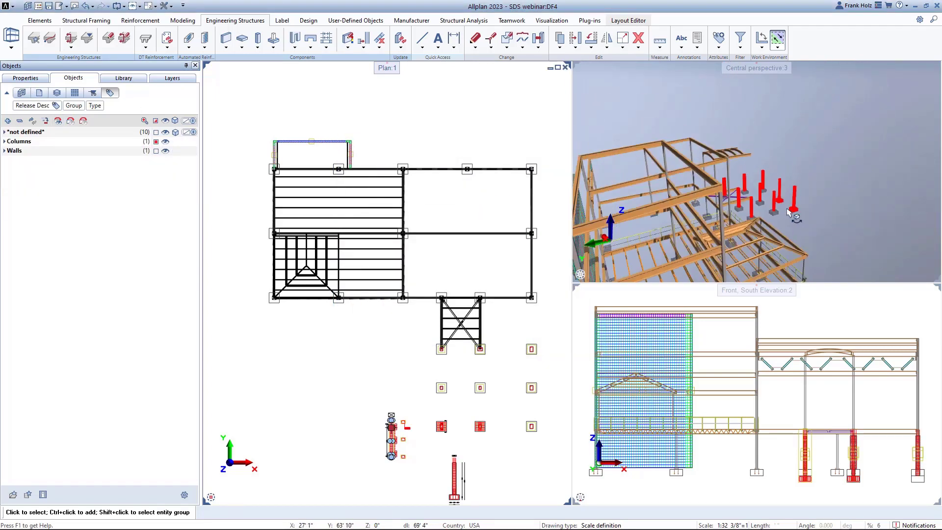
{"action": "left_click_drag", "start_coordinate": [788, 212], "coordinate": [589, 171]}
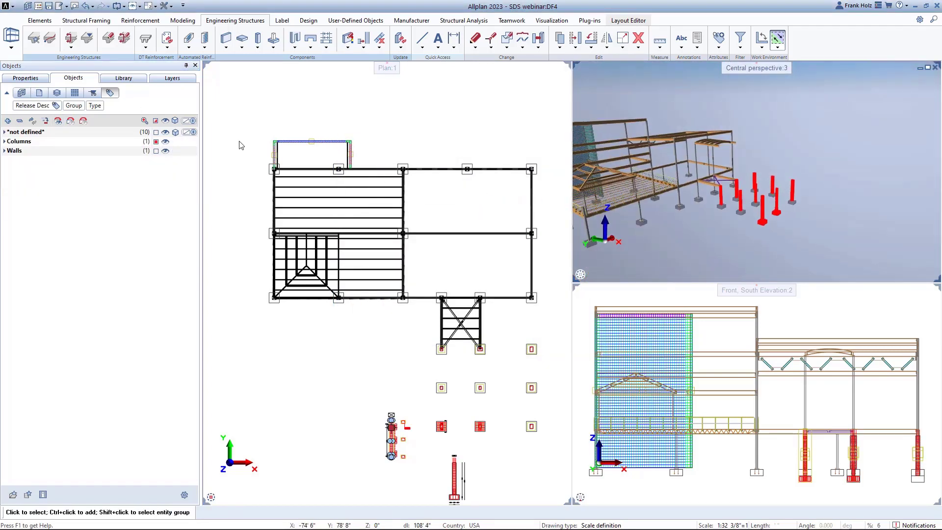
{"action": "left_click", "coordinate": [156, 151]}
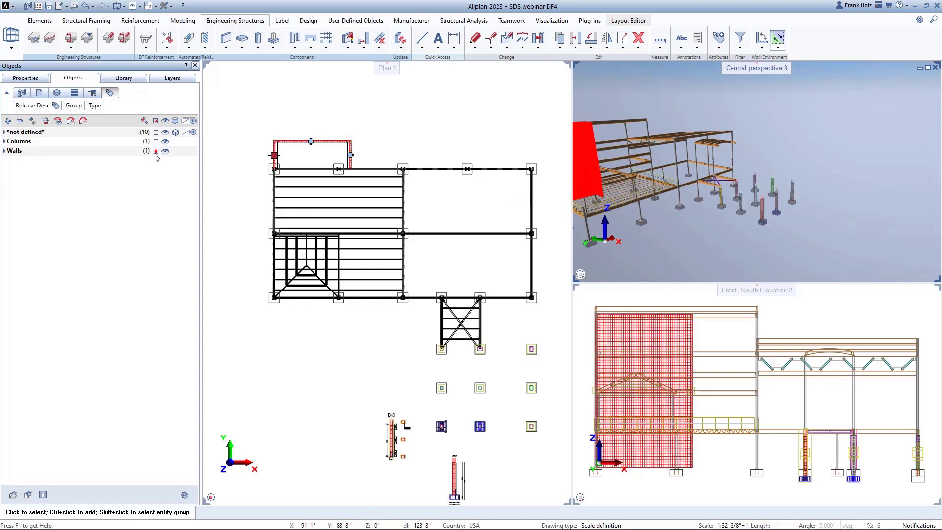
{"action": "left_click", "coordinate": [156, 151]}
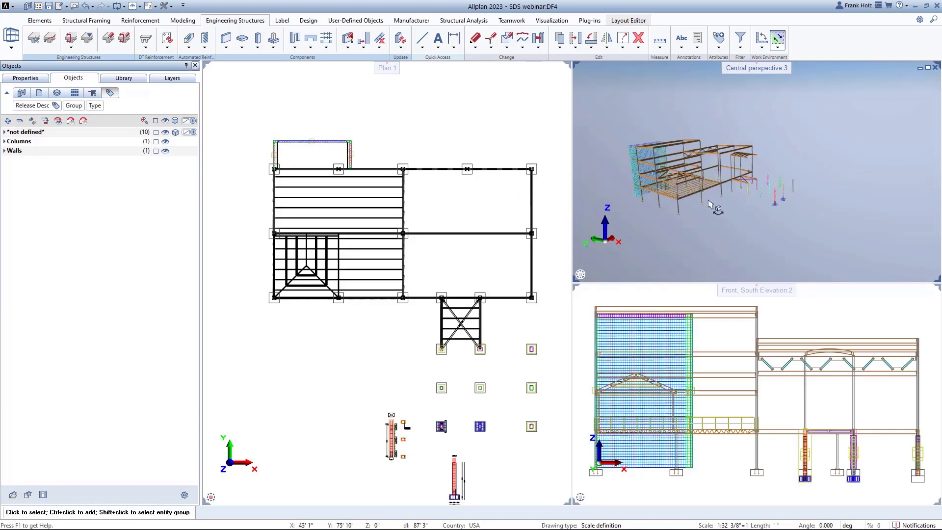
Step: Sort the object list by the Engineering attribute Rebar Status instead of Release Description
{"action": "left_click", "coordinate": [56, 105]}
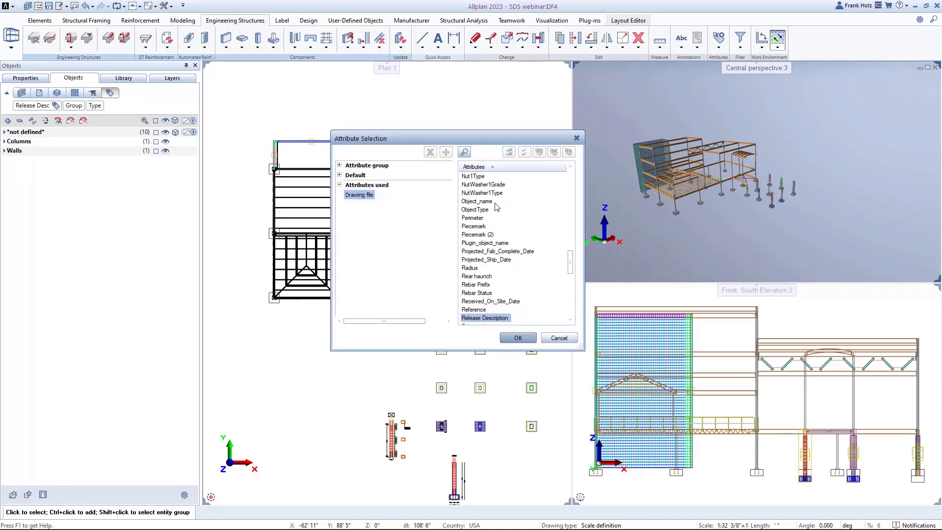
{"action": "left_click", "coordinate": [339, 176]}
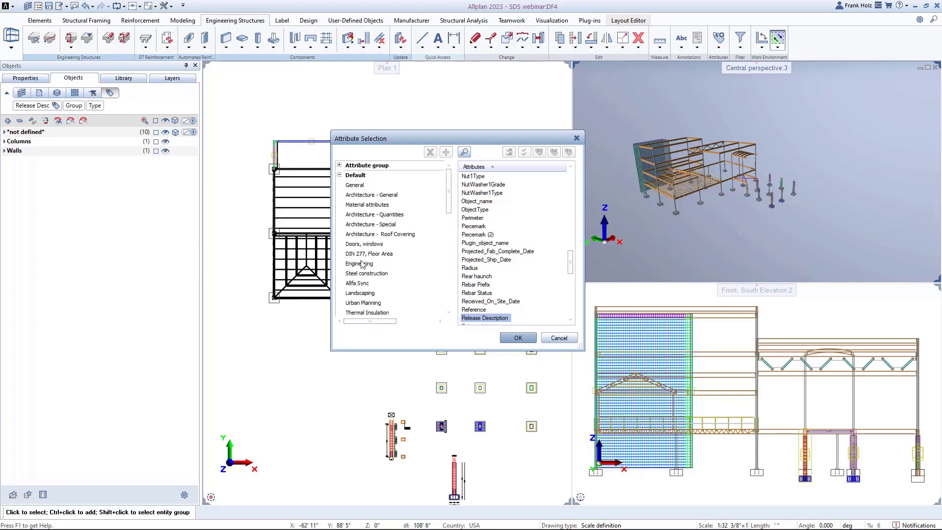
{"action": "left_click", "coordinate": [362, 264]}
{"action": "double_click", "coordinate": [479, 193]}
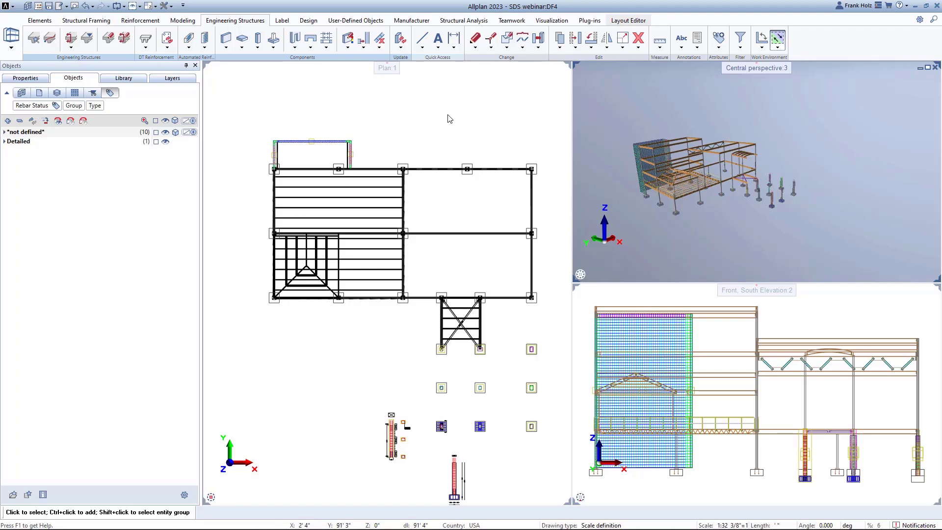
Step: Export the attributes of all elements to the Excel file avalist.xlsx using the Rebar only.rdlc report template, with the external program starting directly
{"action": "middle_click_drag", "start_coordinate": [445, 125], "coordinate": [429, 100]}
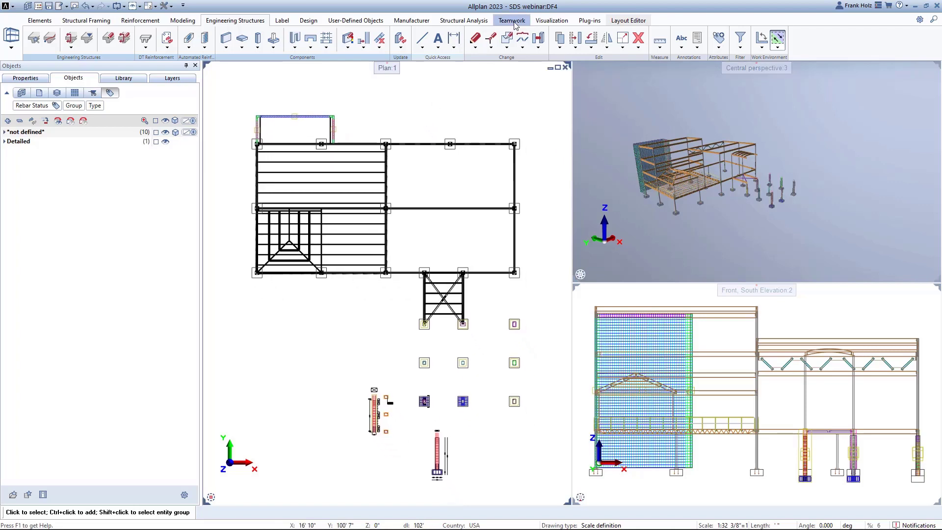
{"action": "left_click", "coordinate": [515, 22]}
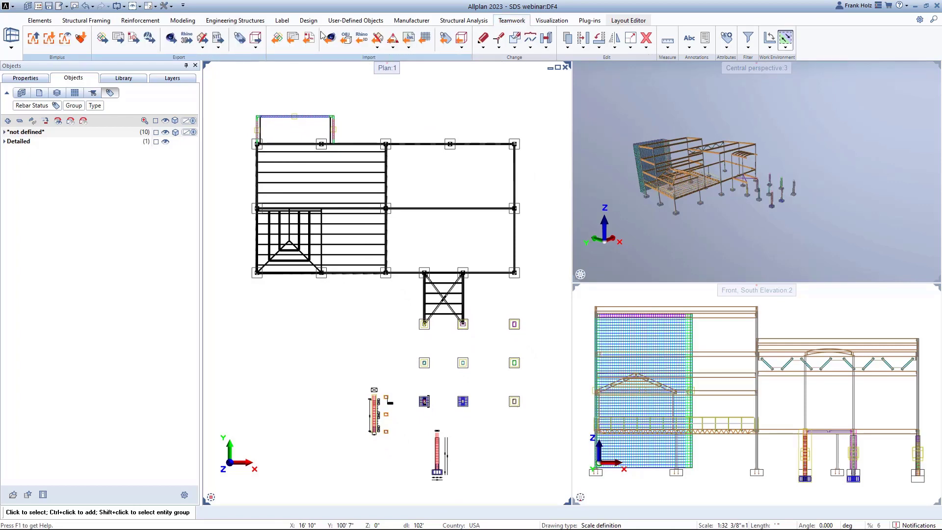
{"action": "left_click", "coordinate": [241, 41]}
{"action": "left_click", "coordinate": [455, 87]}
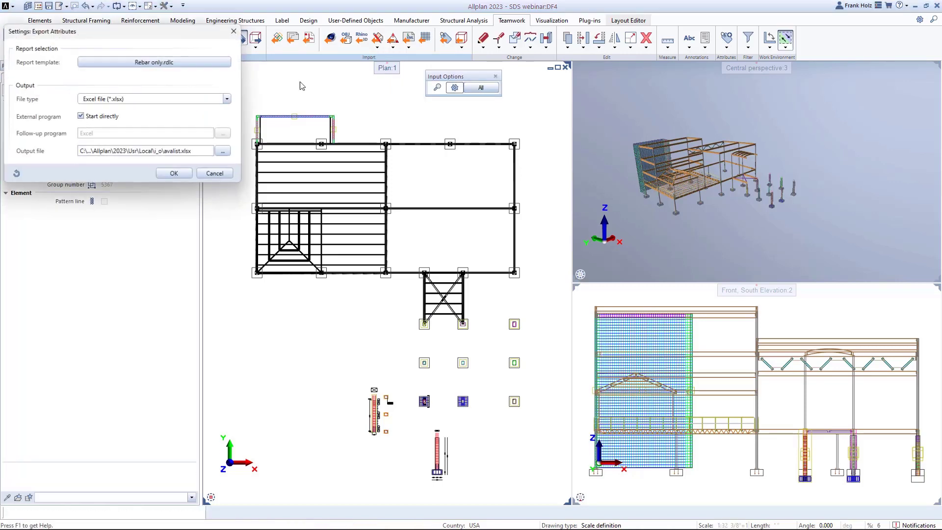
{"action": "left_click", "coordinate": [147, 61]}
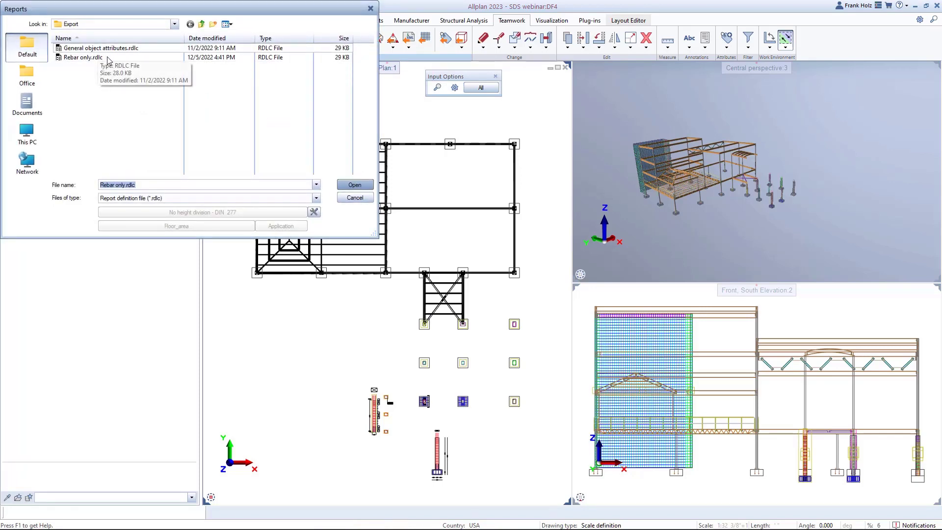
{"action": "double_click", "coordinate": [97, 58]}
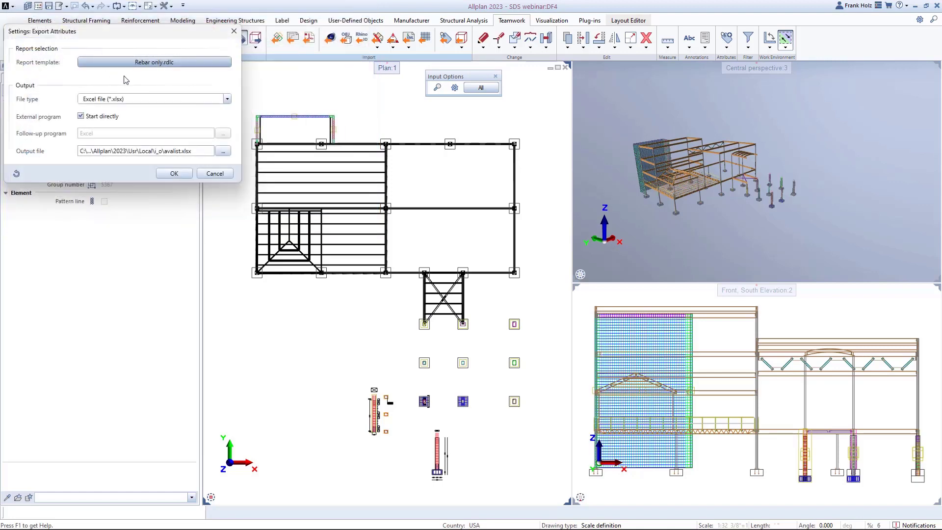
{"action": "left_click", "coordinate": [177, 174]}
{"action": "left_click", "coordinate": [481, 87]}
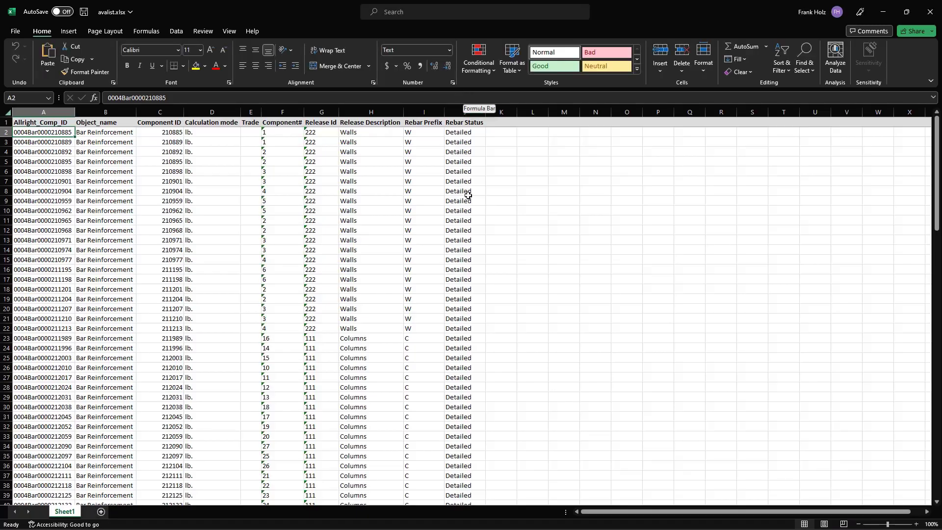
Step: Review the exported bar list and set the Rebar Status of the first Walls bar in cell J2 to Listed
{"action": "scroll", "coordinate": [486, 260], "scroll_direction": "down", "scroll_amount": 6}
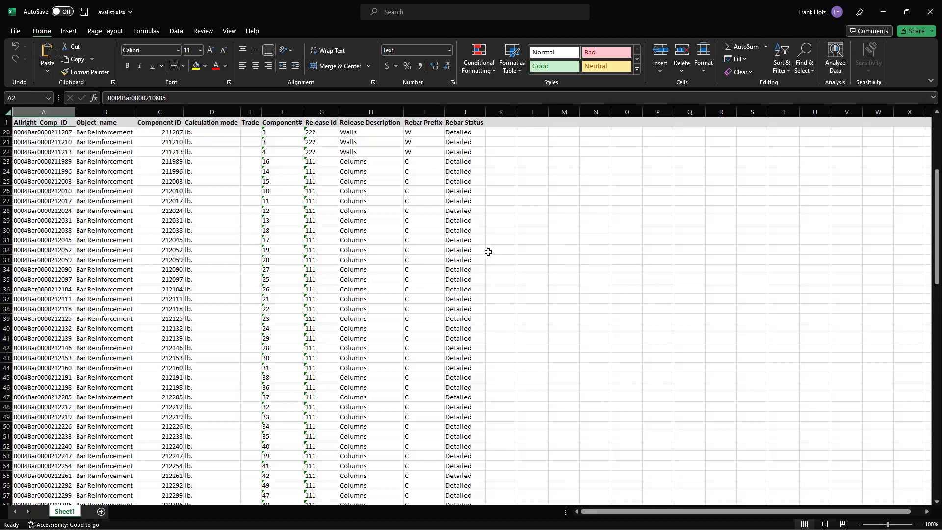
{"action": "scroll", "coordinate": [489, 252], "scroll_direction": "down", "scroll_amount": 6}
{"action": "scroll", "coordinate": [483, 251], "scroll_direction": "down", "scroll_amount": 6}
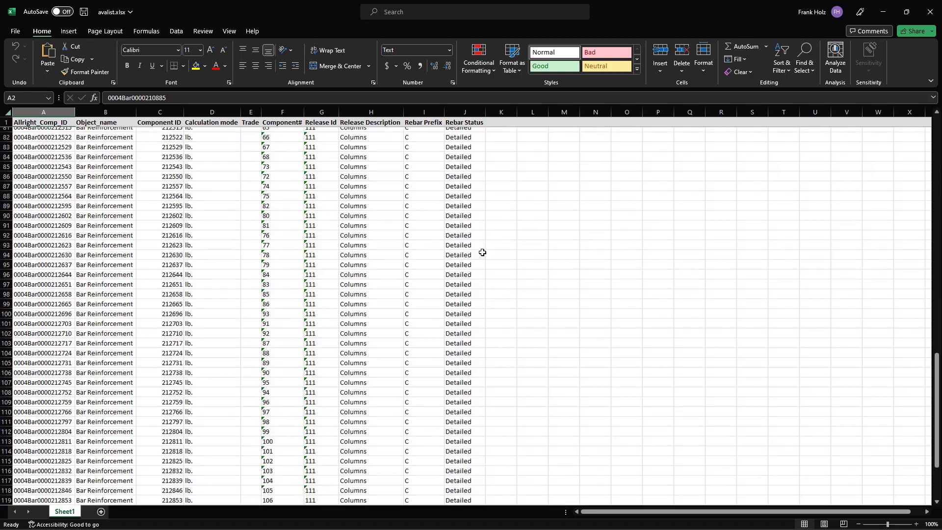
{"action": "scroll", "coordinate": [483, 250], "scroll_direction": "up", "scroll_amount": 18}
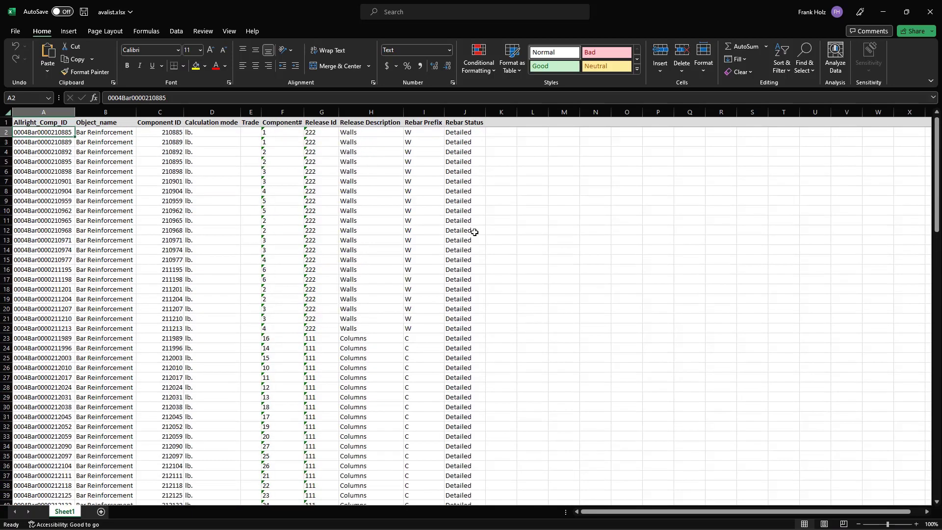
{"action": "left_click", "coordinate": [460, 133]}
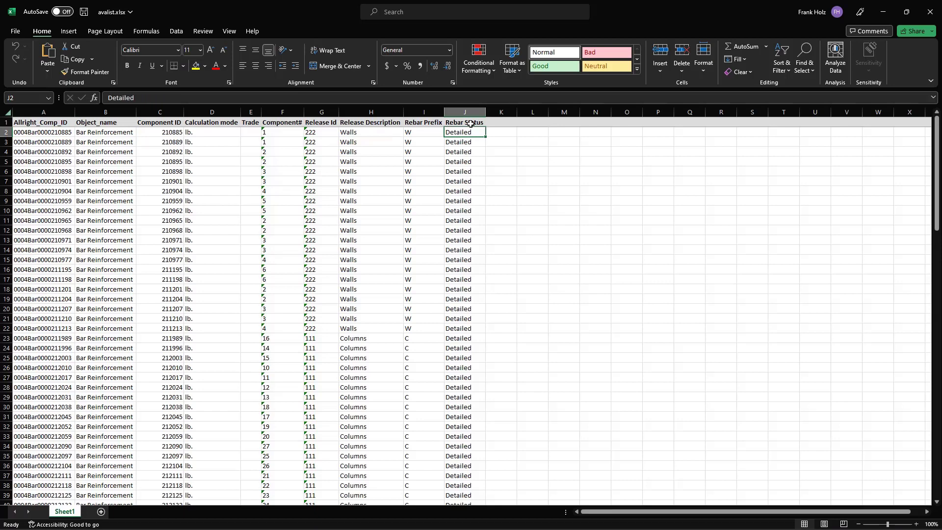
{"action": "type", "text": "List"}
{"action": "key", "text": "Return"}
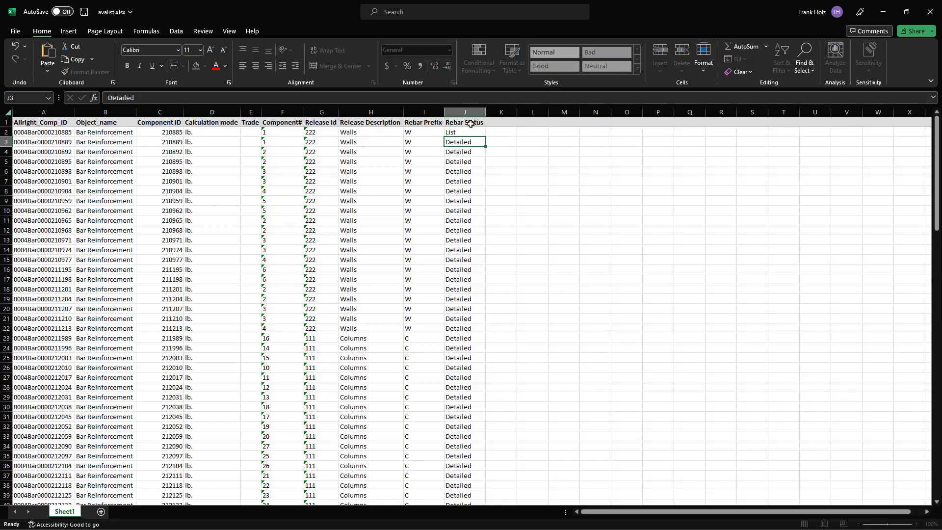
{"action": "left_click", "coordinate": [471, 131]}
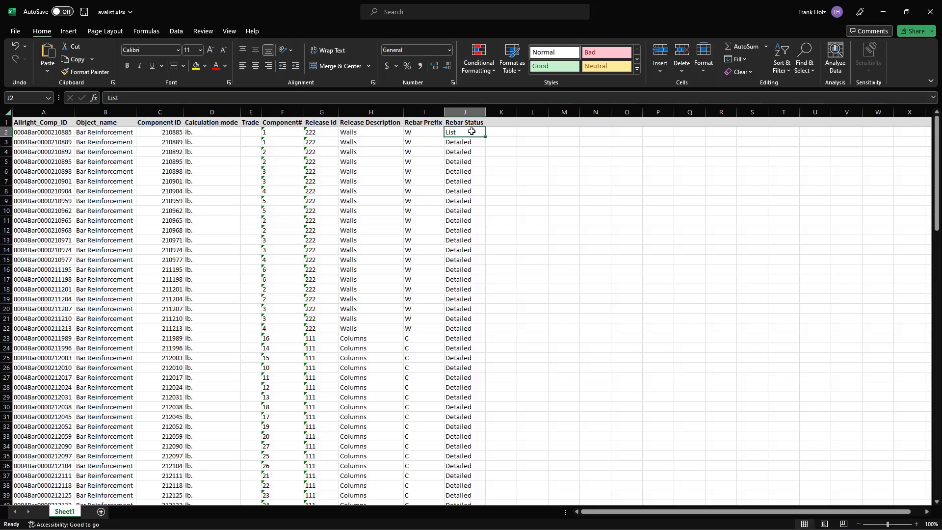
{"action": "left_click", "coordinate": [327, 98]}
{"action": "key", "text": "Return"}
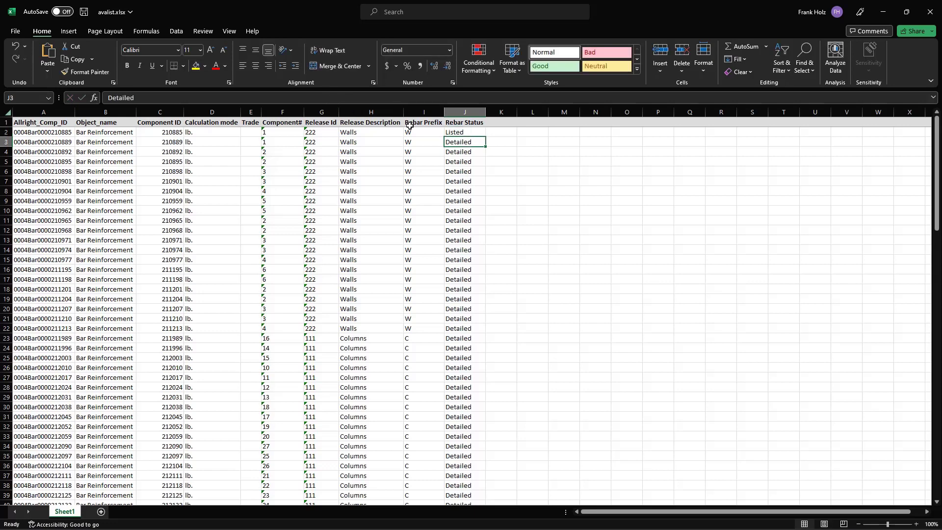
Step: Copy the Listed status down to all Walls rows through J22, and save and close the workbook
{"action": "left_click", "coordinate": [461, 133]}
{"action": "left_click_drag", "start_coordinate": [486, 138], "coordinate": [485, 330]}
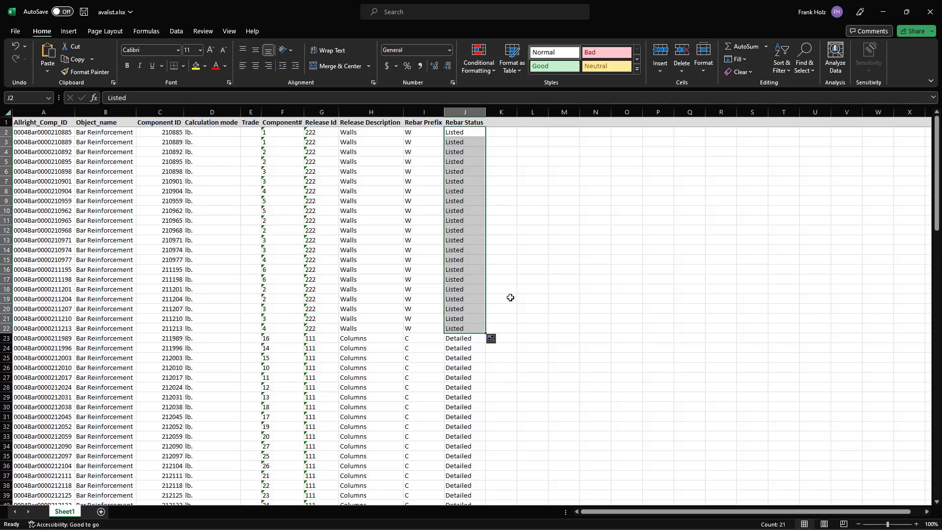
{"action": "left_click", "coordinate": [536, 291]}
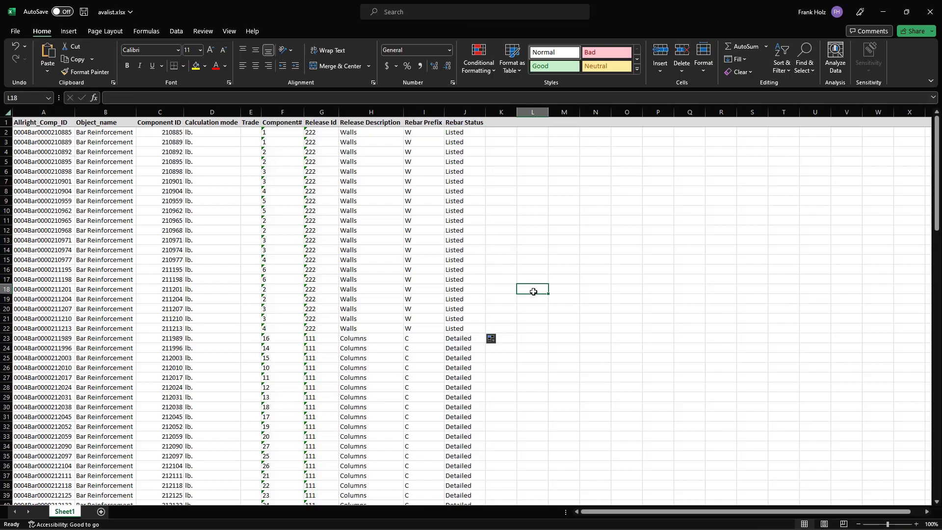
{"action": "key", "text": "ctrl+s"}
{"action": "left_click", "coordinate": [931, 12]}
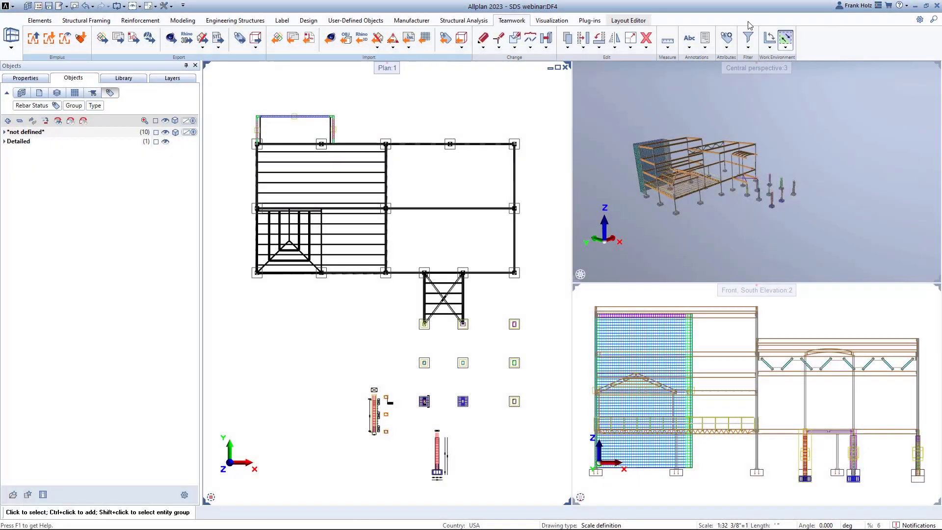
Step: Import the attribute values from the edited Excel list into the model, accepting all Rebar Status changes to Listed
{"action": "left_click", "coordinate": [447, 39]}
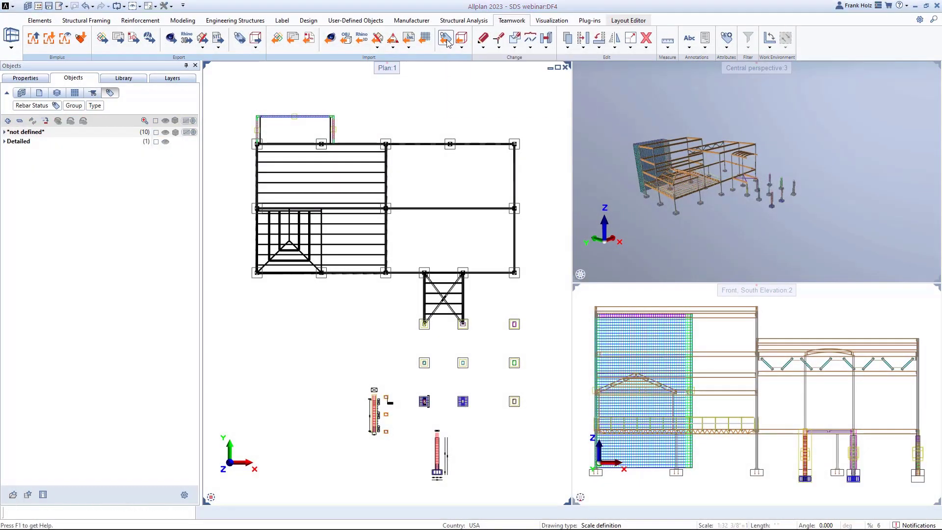
{"action": "double_click", "coordinate": [411, 203]}
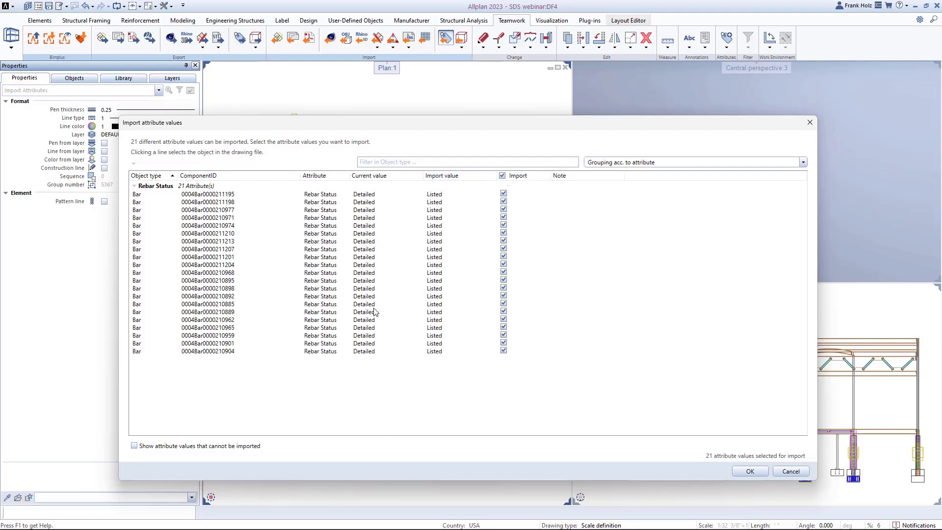
{"action": "left_click", "coordinate": [750, 471]}
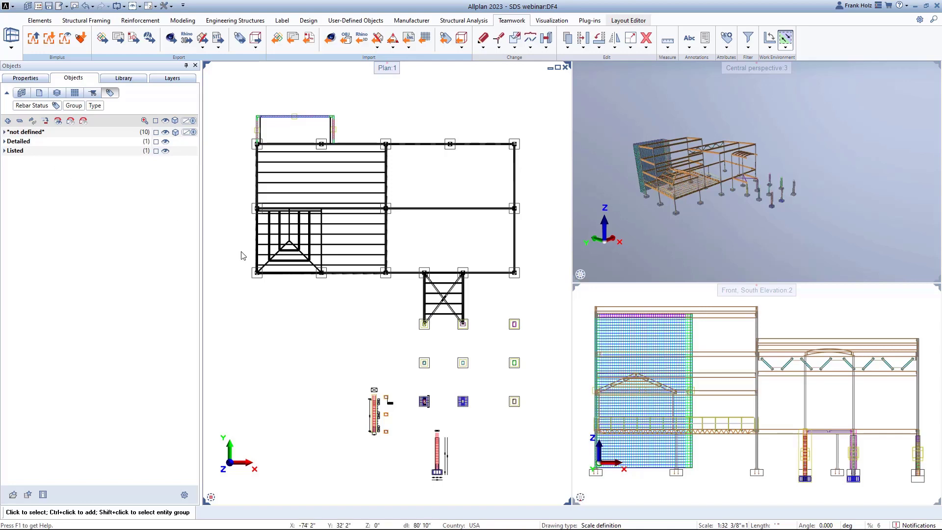
Step: Delete the column reinforcement above the footing that is cut by Section 4-4
{"action": "scroll", "coordinate": [450, 489], "scroll_direction": "up", "scroll_amount": 2}
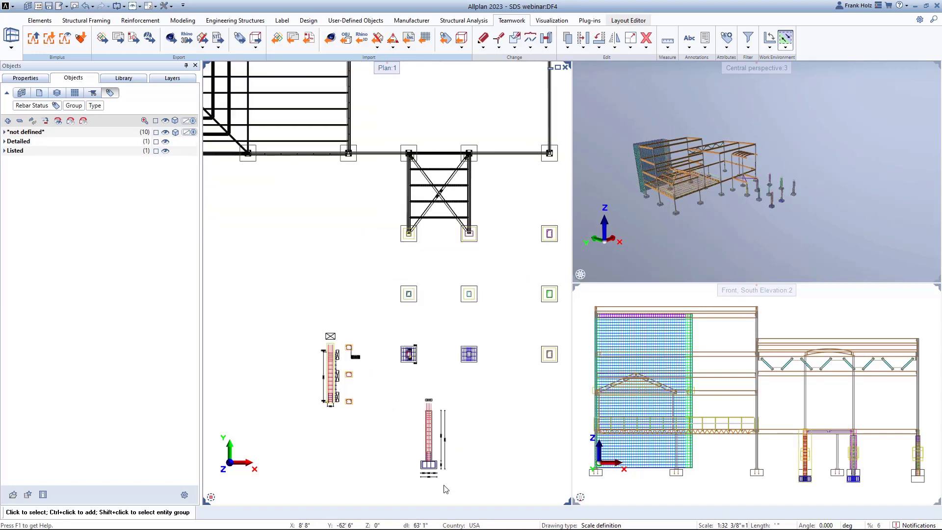
{"action": "scroll", "coordinate": [432, 478], "scroll_direction": "up", "scroll_amount": 1}
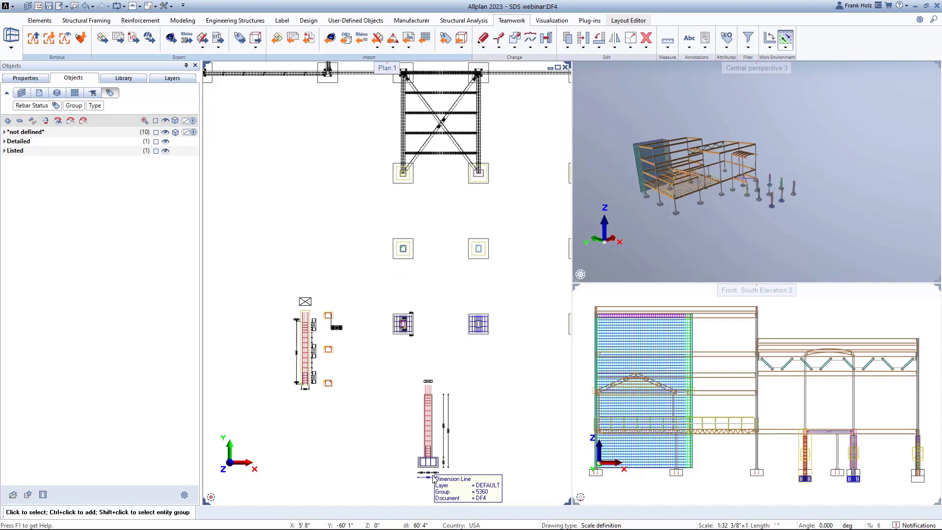
{"action": "scroll", "coordinate": [433, 479], "scroll_direction": "up", "scroll_amount": 3}
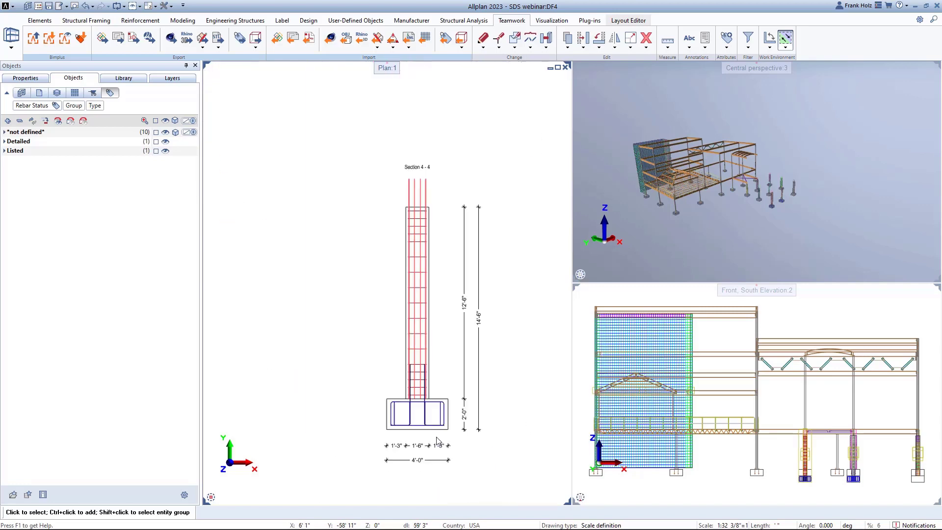
{"action": "scroll", "coordinate": [439, 442], "scroll_direction": "down", "scroll_amount": 3}
{"action": "scroll", "coordinate": [403, 256], "scroll_direction": "up", "scroll_amount": 3}
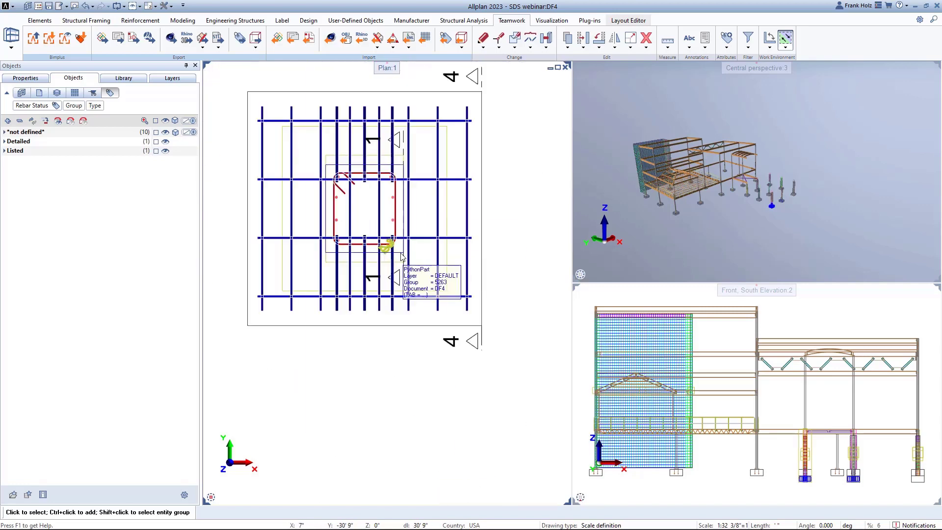
{"action": "left_click", "coordinate": [399, 258]}
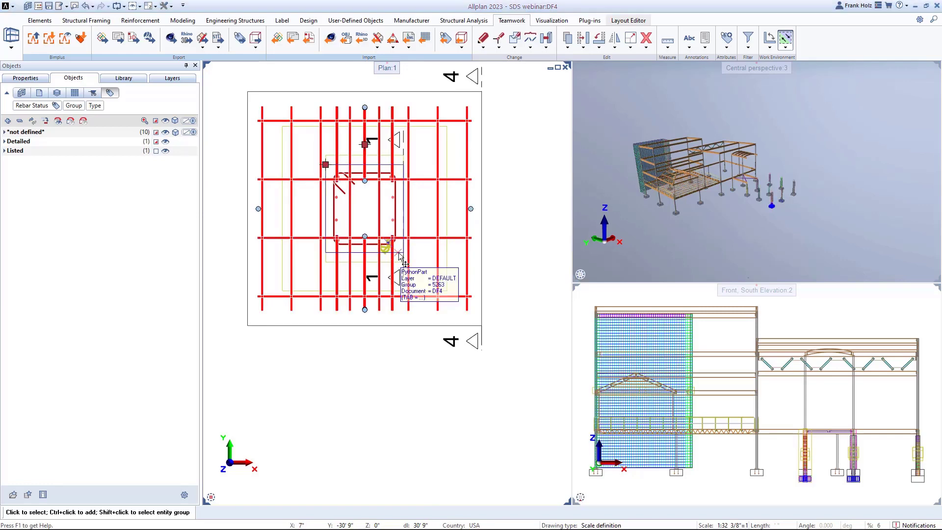
{"action": "key", "text": "Delete"}
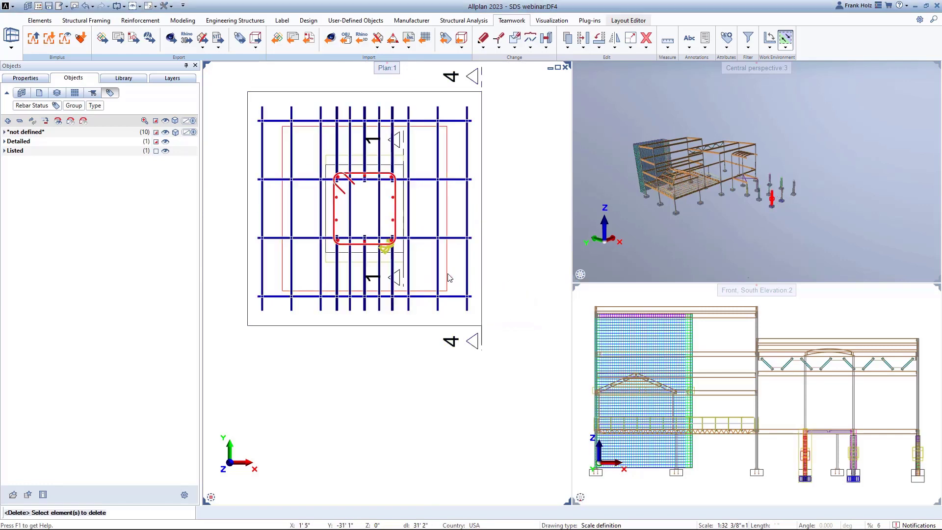
Step: Stretch the upper ends of the footing dowels in Section 4-4 vertically by about 10' toward the column top
{"action": "scroll", "coordinate": [354, 177], "scroll_direction": "down", "scroll_amount": 5}
{"action": "middle_click_drag", "start_coordinate": [420, 315], "coordinate": [369, 134]}
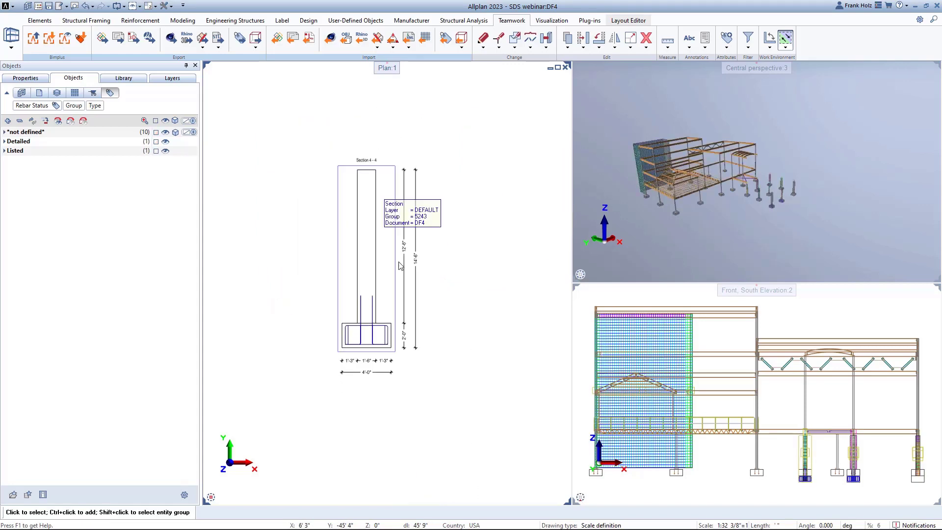
{"action": "scroll", "coordinate": [380, 316], "scroll_direction": "up", "scroll_amount": 3}
{"action": "key", "text": "s"}
{"action": "left_click_drag", "start_coordinate": [320, 259], "coordinate": [381, 289]}
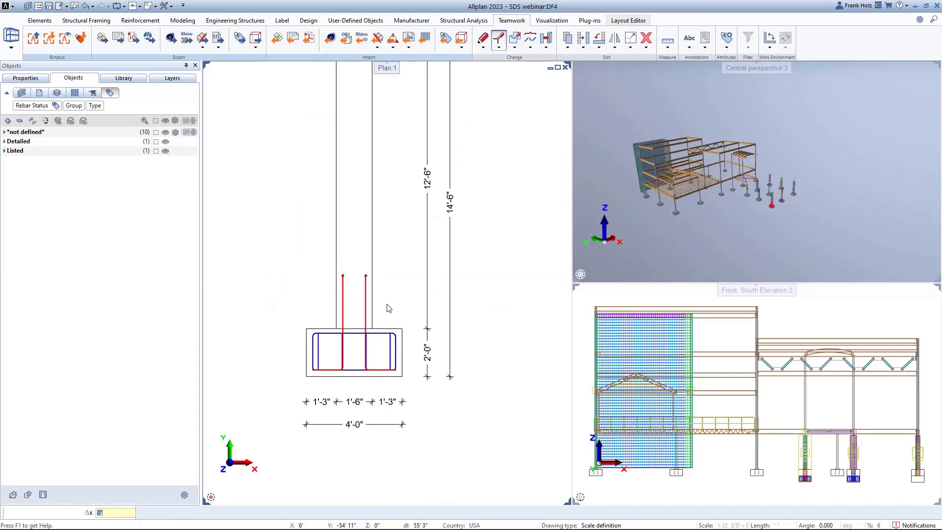
{"action": "scroll", "coordinate": [387, 308], "scroll_direction": "down", "scroll_amount": 2}
{"action": "left_click", "coordinate": [389, 303]}
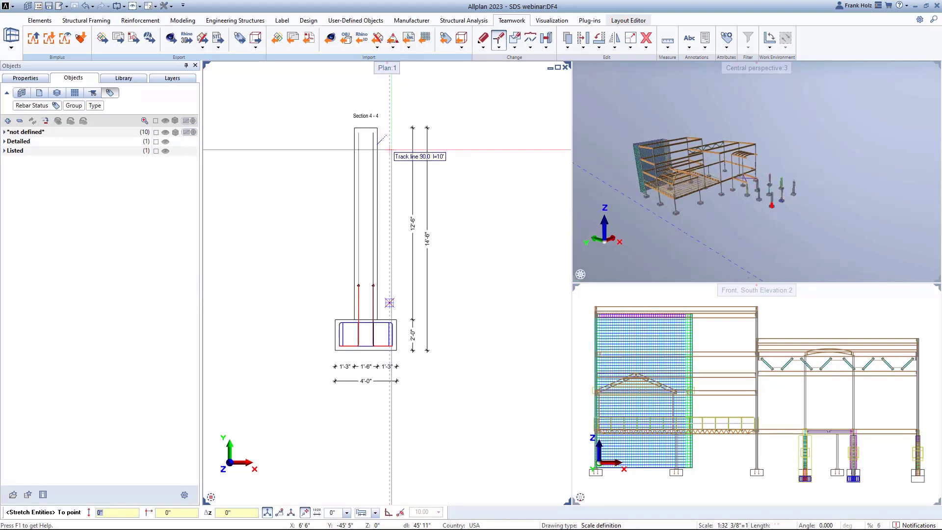
{"action": "left_click", "coordinate": [391, 150]}
{"action": "key", "text": "Escape"}
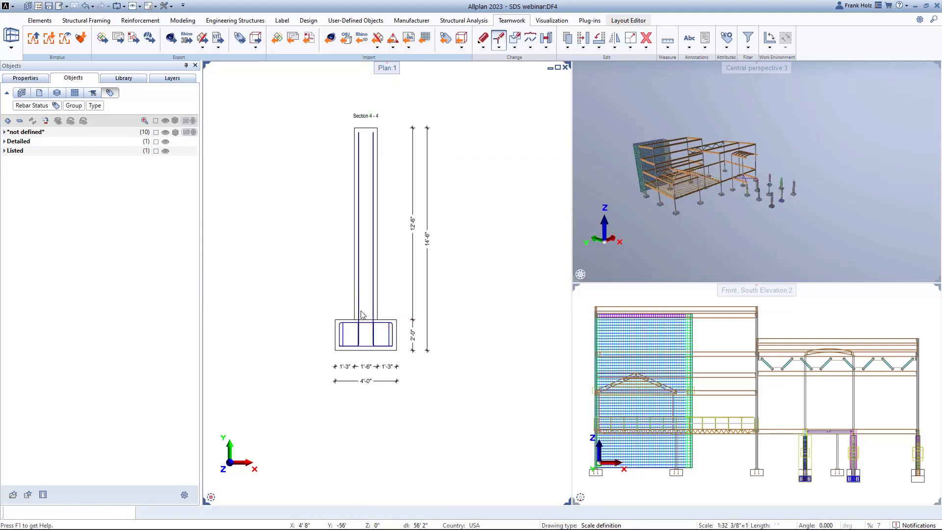
Step: Set up a coupler connection that splits bars, with NMB Splice Sleeve as the manufacturer
{"action": "left_click", "coordinate": [142, 20]}
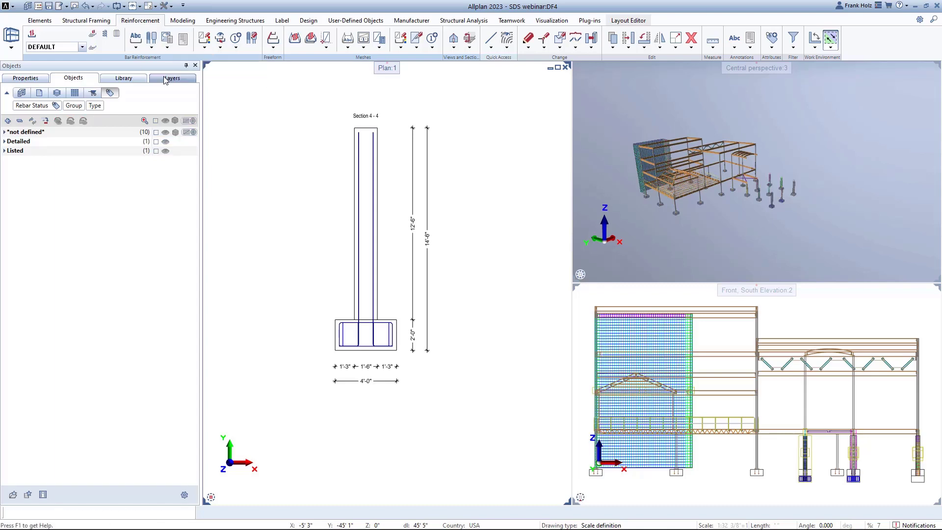
{"action": "left_click", "coordinate": [151, 38]}
{"action": "left_click", "coordinate": [533, 81]}
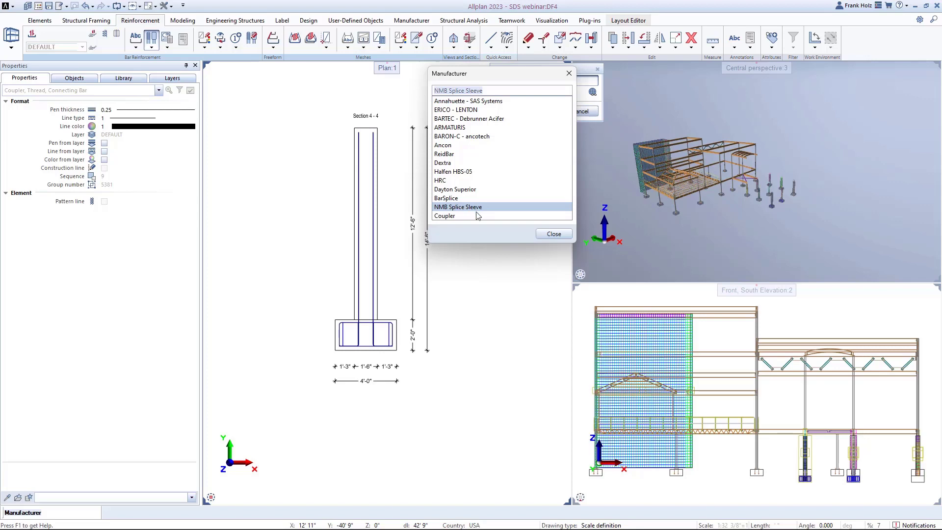
{"action": "left_click", "coordinate": [553, 234]}
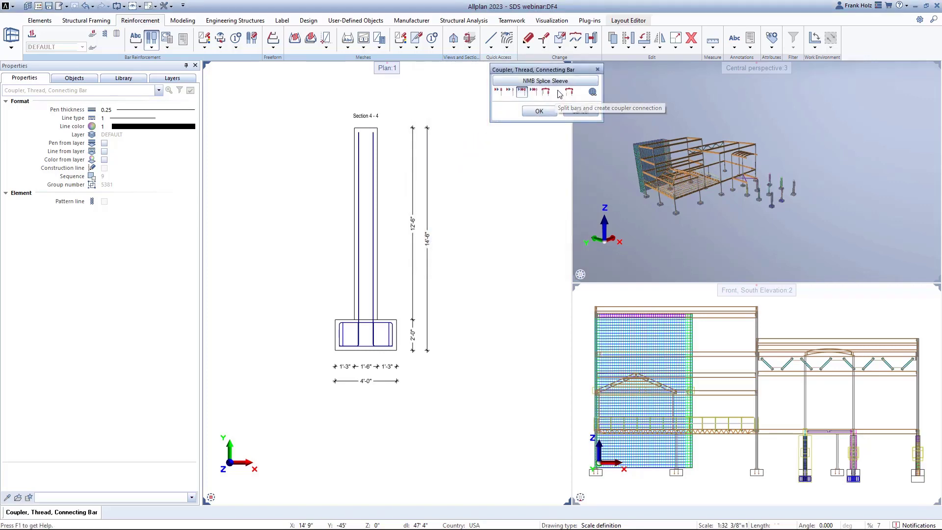
{"action": "left_click", "coordinate": [540, 111]}
Step: Split the right-hand dowel placement in Section 4-4 along a horizontal division line about 1'-3" long just above the footing
{"action": "scroll", "coordinate": [381, 305], "scroll_direction": "up", "scroll_amount": 4}
{"action": "scroll", "coordinate": [373, 309], "scroll_direction": "up", "scroll_amount": 1}
{"action": "left_click", "coordinate": [376, 275]}
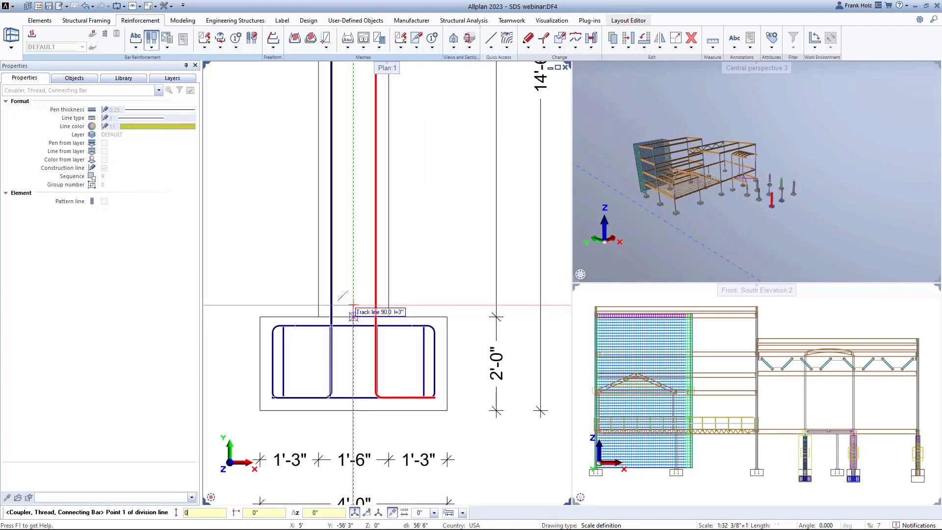
{"action": "left_click", "coordinate": [353, 297]}
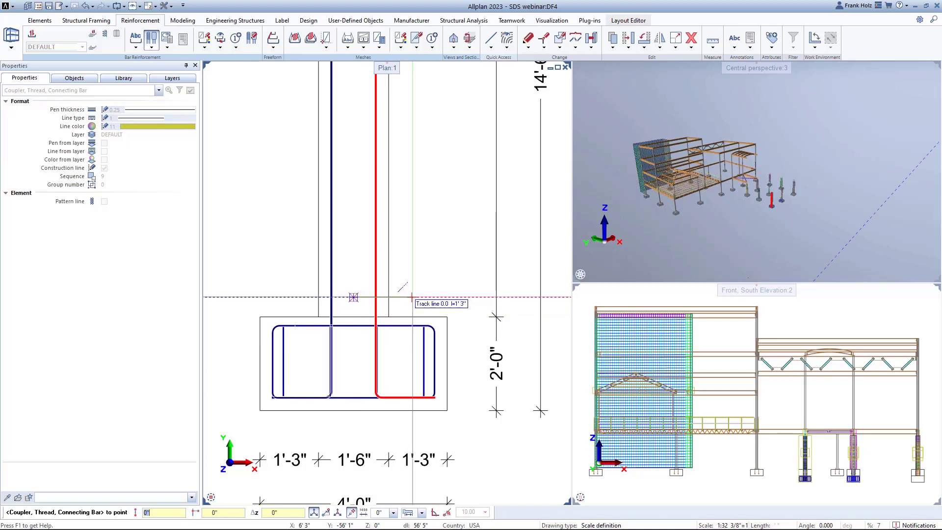
{"action": "left_click", "coordinate": [412, 298]}
Step: Insert the 5U-X_#5 sleeve with 16.0 mm threads at the split dowels and inspect the couplers in the perspective view
{"action": "left_click", "coordinate": [386, 312]}
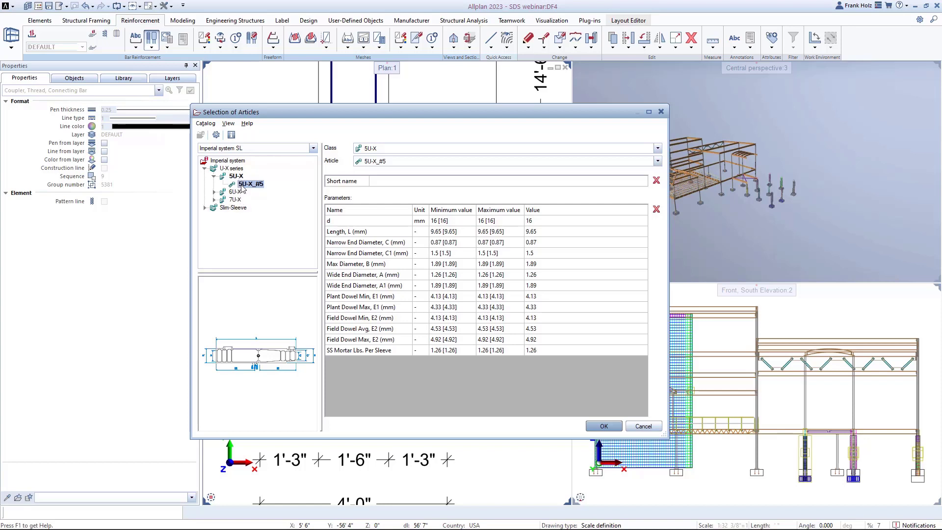
{"action": "left_click", "coordinate": [205, 208]}
{"action": "left_click", "coordinate": [604, 426]}
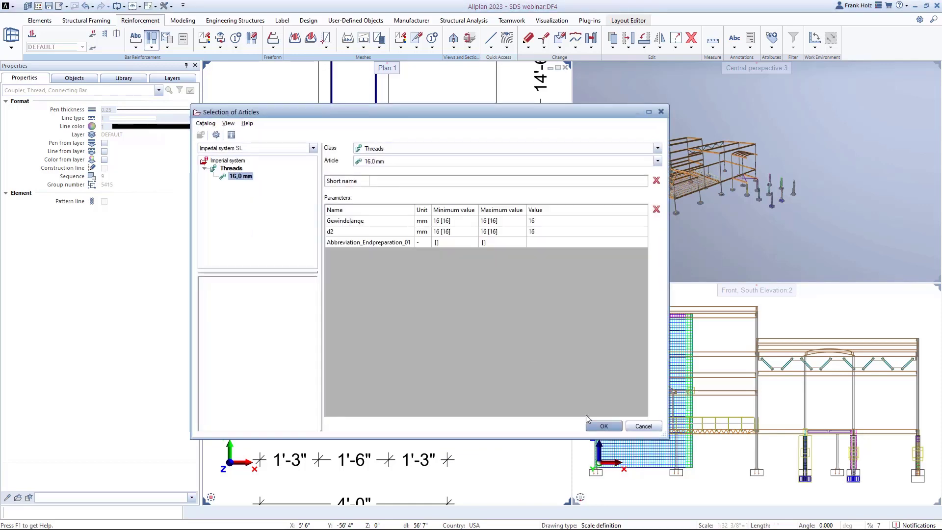
{"action": "left_click", "coordinate": [600, 426]}
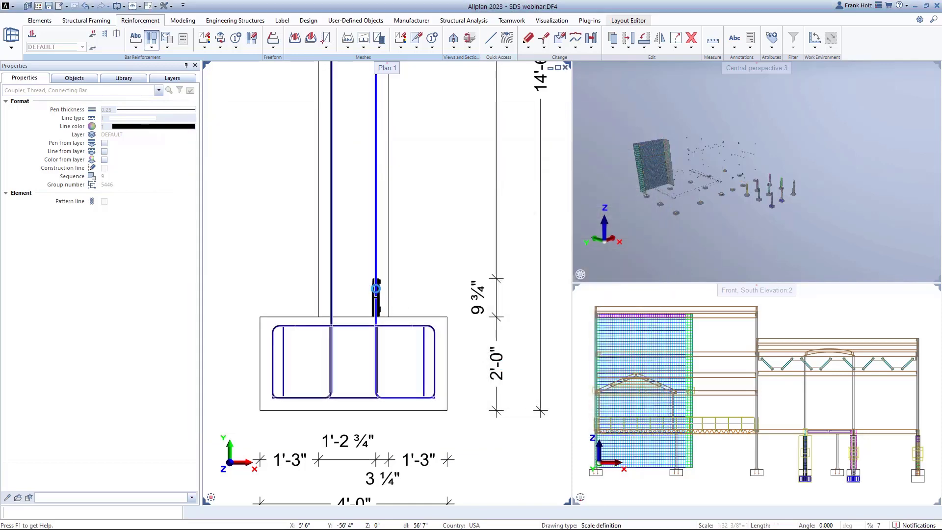
{"action": "scroll", "coordinate": [764, 219], "scroll_direction": "up", "scroll_amount": 10}
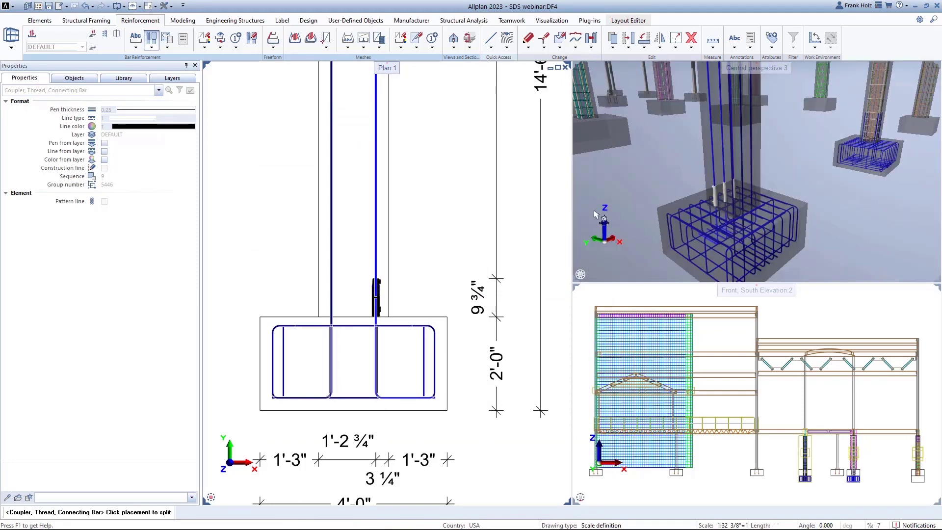
{"action": "scroll", "coordinate": [432, 239], "scroll_direction": "down", "scroll_amount": 3}
{"action": "scroll", "coordinate": [431, 238], "scroll_direction": "down", "scroll_amount": 3}
{"action": "key", "text": "Escape"}
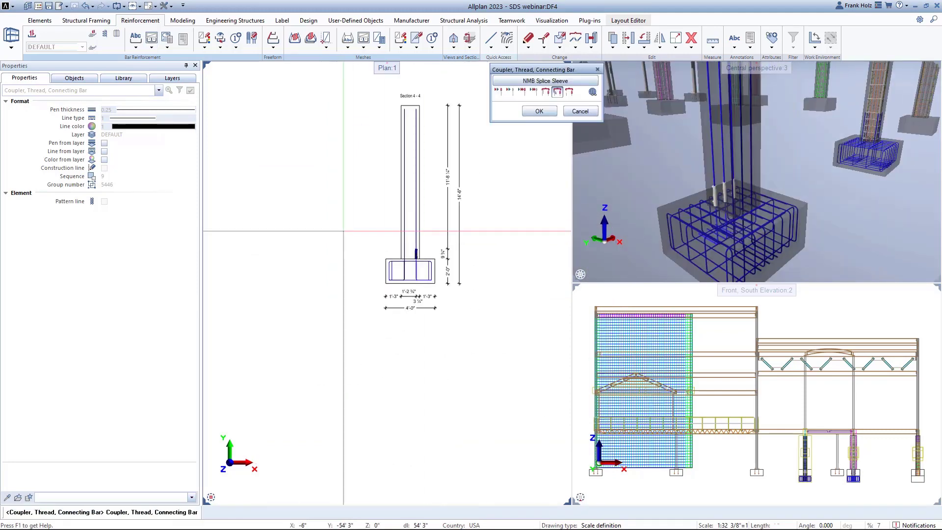
{"action": "key", "text": "Escape"}
Step: Open the local project Model on and view its footing and column in perspective
{"action": "key", "text": "ctrl+n"}
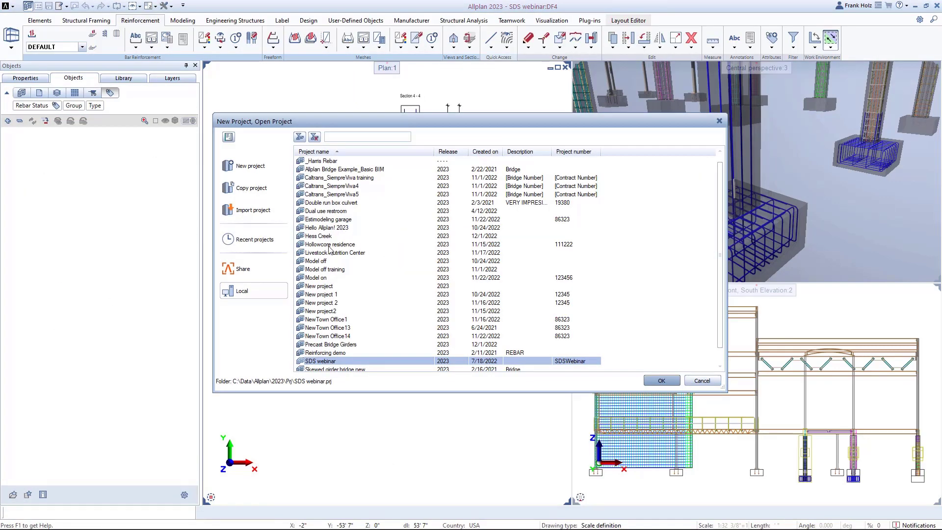
{"action": "double_click", "coordinate": [319, 278]}
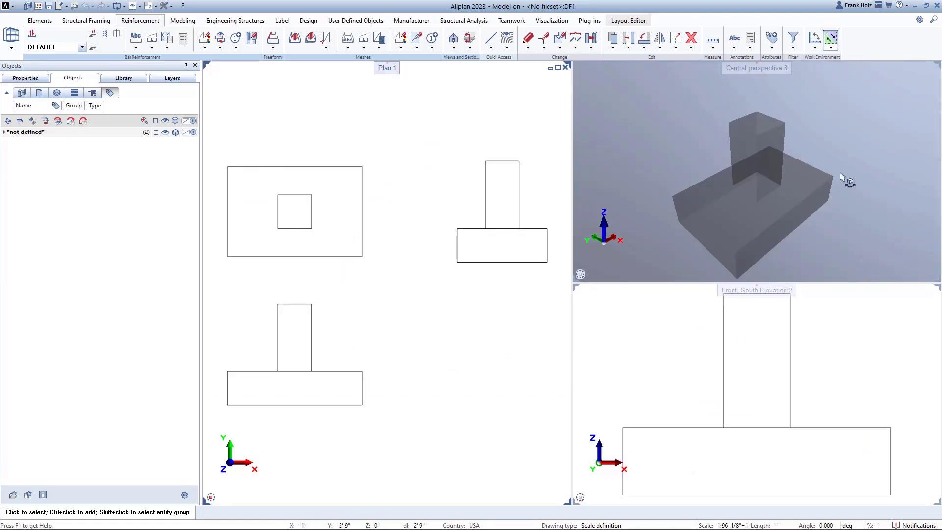
{"action": "left_click_drag", "start_coordinate": [862, 164], "coordinate": [503, 155]}
Step: Create a #4 straight bar with a -90° end hook in the footing's side view and place two pieces at 8" spacing
{"action": "key", "text": "b"}
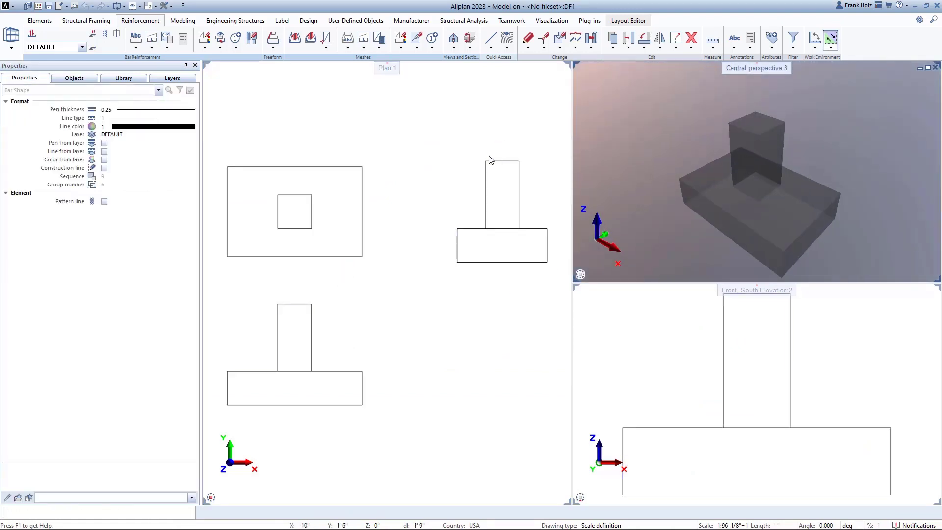
{"action": "left_click", "coordinate": [496, 235]}
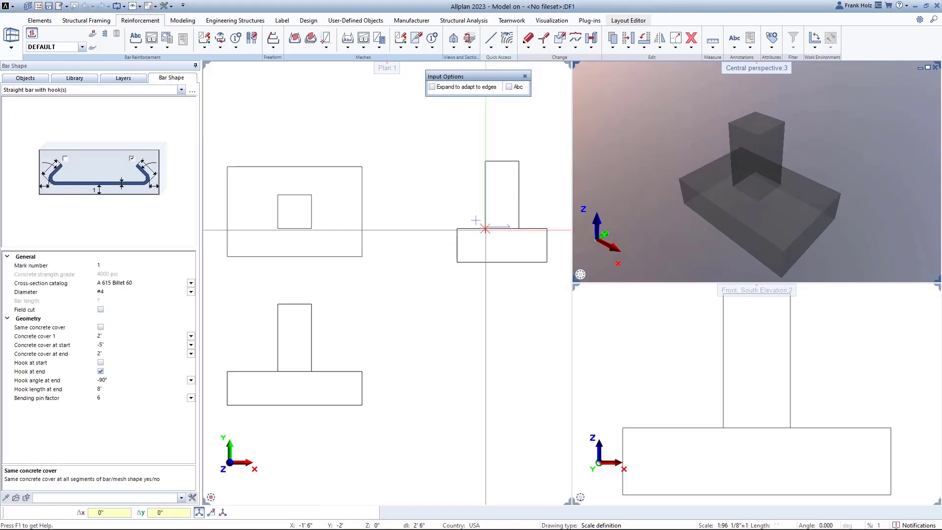
{"action": "left_click", "coordinate": [481, 251]}
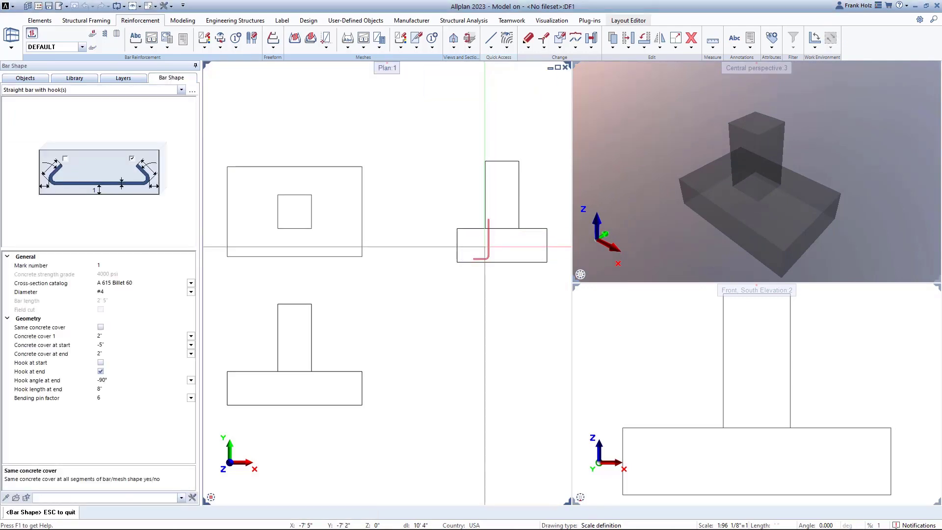
{"action": "key", "text": "Escape"}
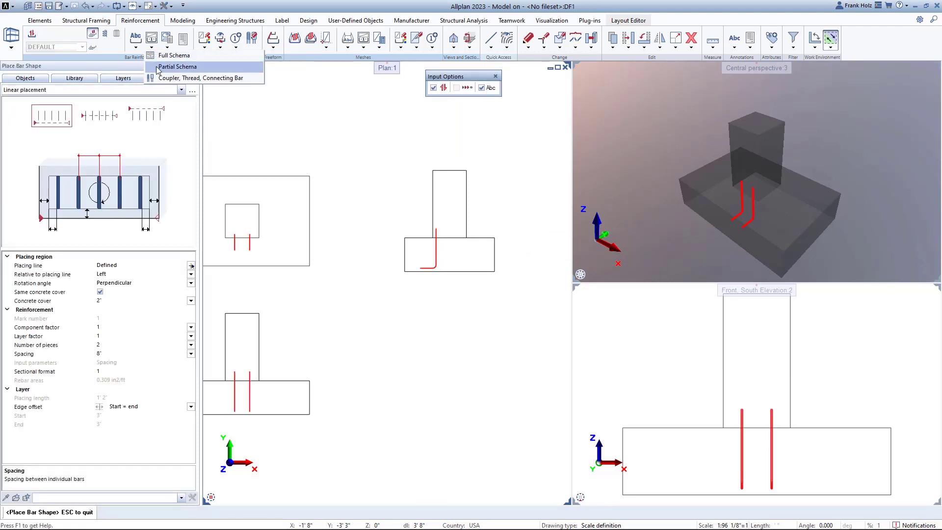
Step: Attach an NMB Splice Sleeve coupler, article 5U-X_#4, to the upper ends of the two placed dowels
{"action": "left_click", "coordinate": [152, 38]}
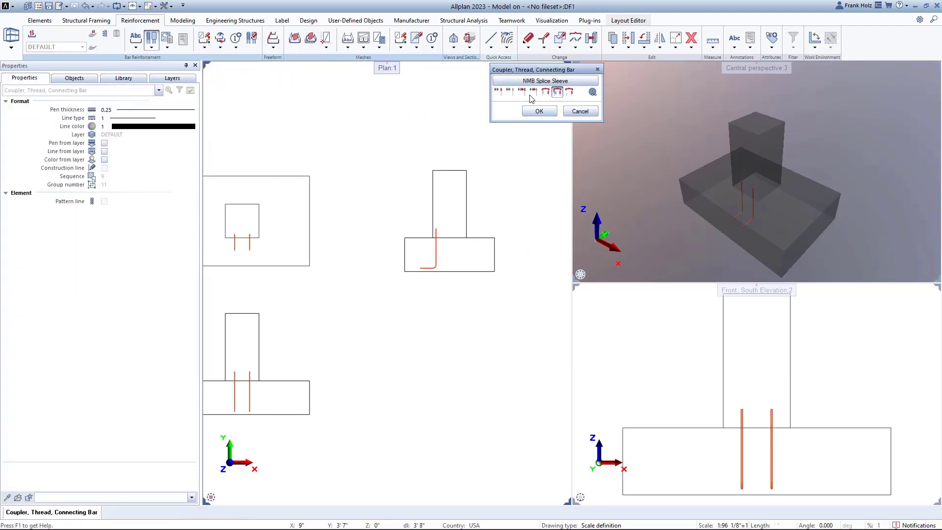
{"action": "left_click", "coordinate": [524, 96]}
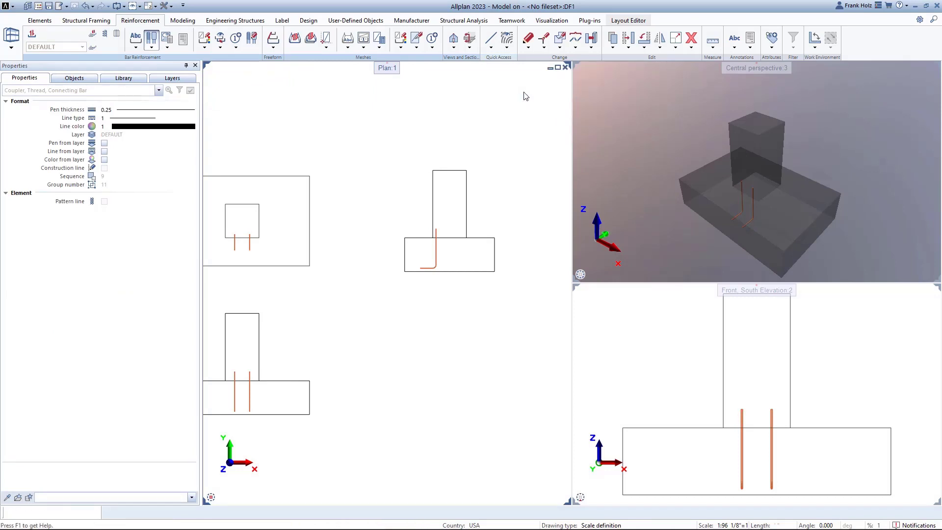
{"action": "scroll", "coordinate": [433, 236], "scroll_direction": "up", "scroll_amount": 5}
{"action": "left_click", "coordinate": [434, 232]}
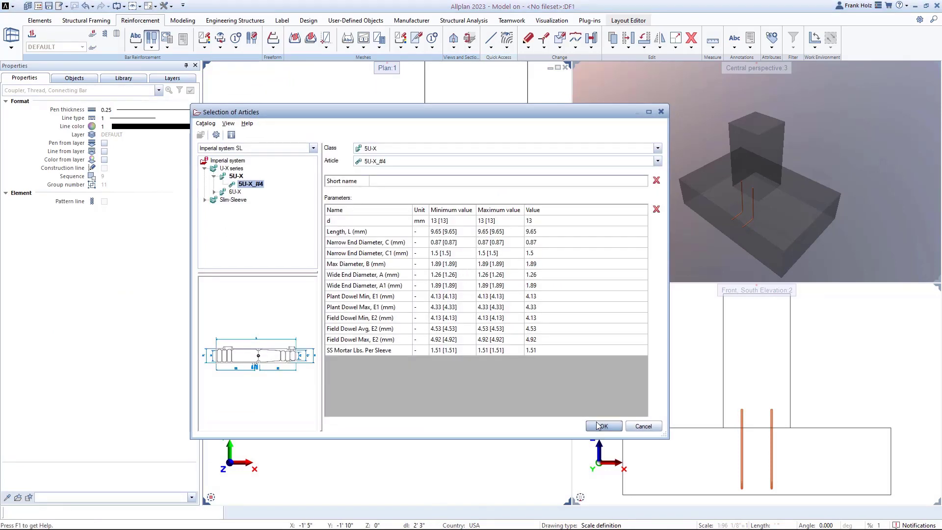
{"action": "left_click", "coordinate": [603, 426]}
{"action": "scroll", "coordinate": [442, 288], "scroll_direction": "down", "scroll_amount": 4}
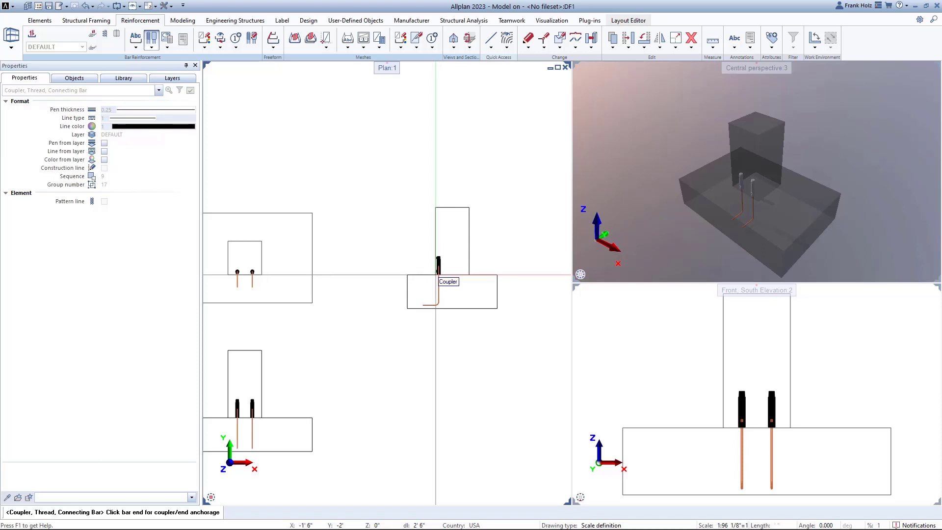
{"action": "scroll", "coordinate": [436, 275], "scroll_direction": "up", "scroll_amount": 2}
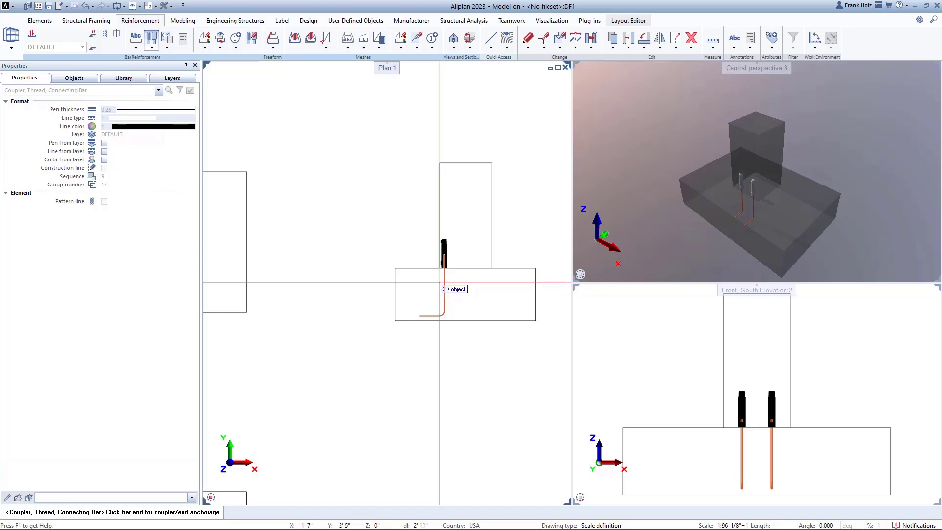
Step: Place the dowel with its coupler as two pieces at 8" spacing along the column's right edge in plan
{"action": "left_click", "coordinate": [93, 35]}
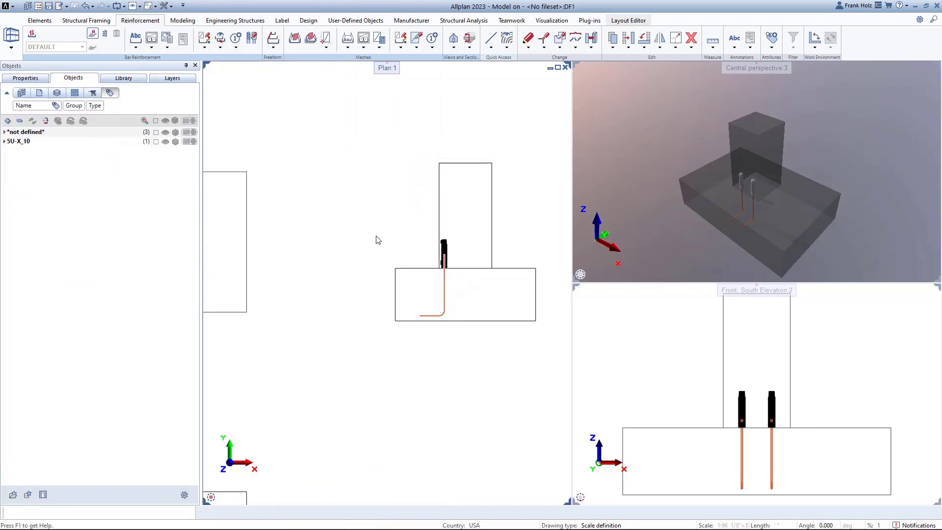
{"action": "left_click", "coordinate": [445, 280]}
{"action": "middle_click_drag", "start_coordinate": [316, 240], "coordinate": [460, 225]}
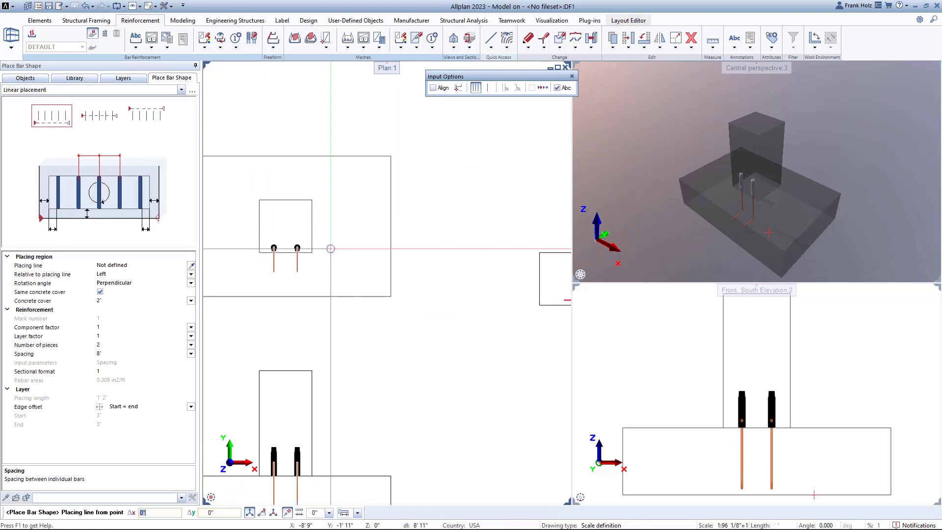
{"action": "left_click", "coordinate": [312, 253]}
{"action": "left_click", "coordinate": [312, 200]}
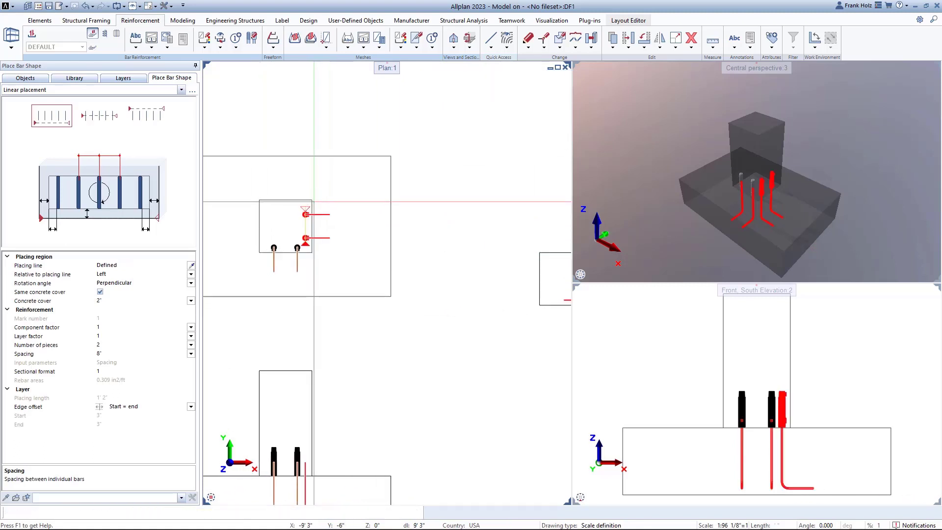
{"action": "key", "text": "Escape"}
Step: Place two more dowels with couplers at 8" spacing along each of the column's rear and left edges in plan
{"action": "left_click", "coordinate": [312, 201]}
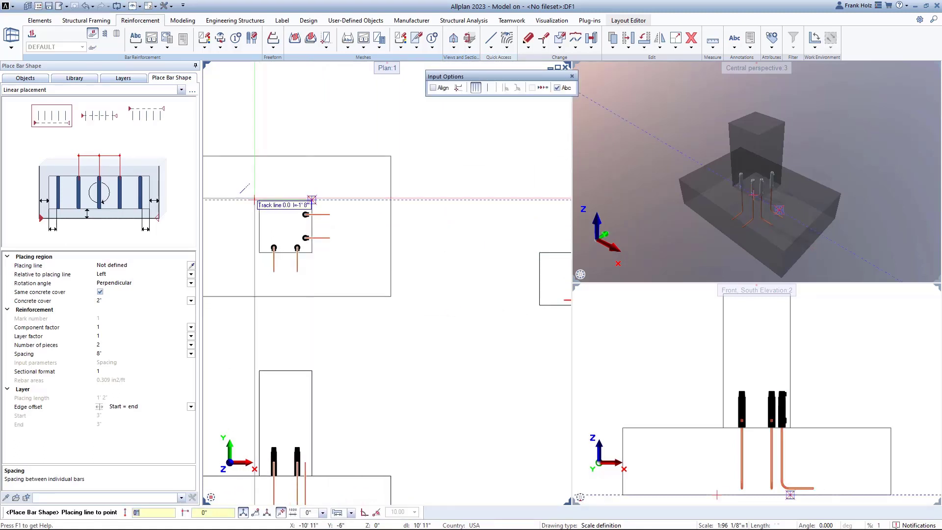
{"action": "left_click", "coordinate": [259, 200]}
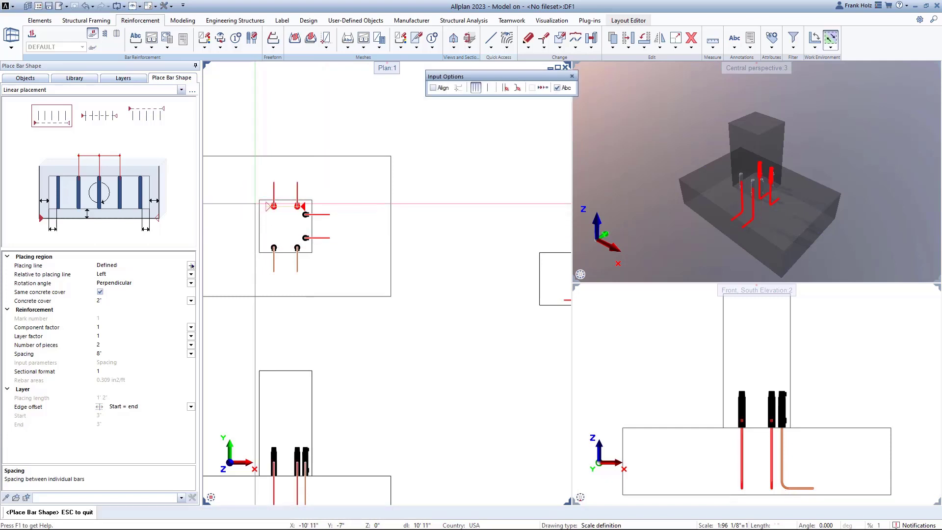
{"action": "key", "text": "Escape"}
{"action": "left_click", "coordinate": [259, 200]}
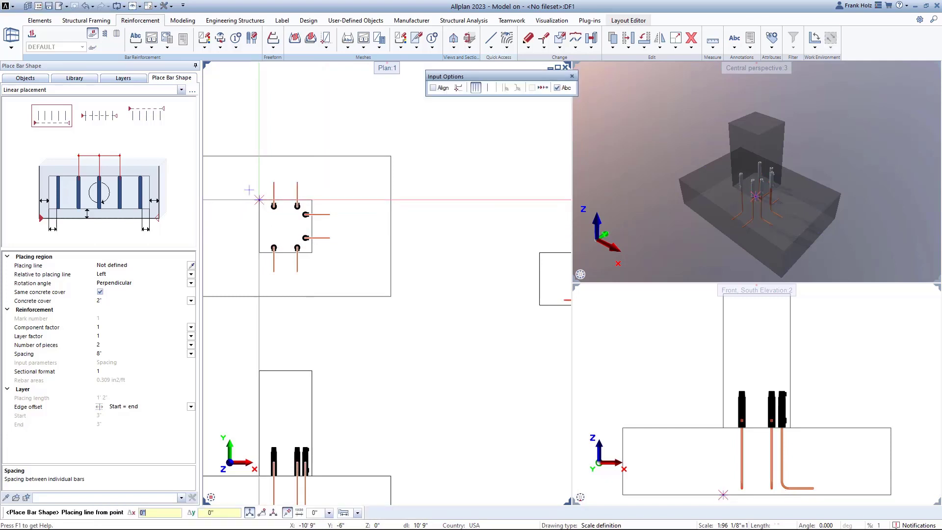
{"action": "left_click", "coordinate": [259, 252]}
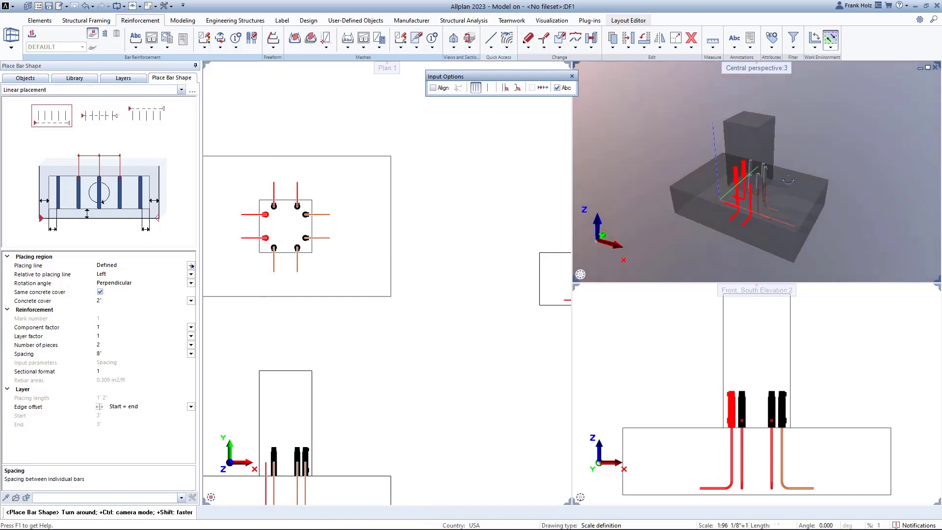
{"action": "key", "text": "Escape"}
{"action": "scroll", "coordinate": [754, 181], "scroll_direction": "up", "scroll_amount": 4}
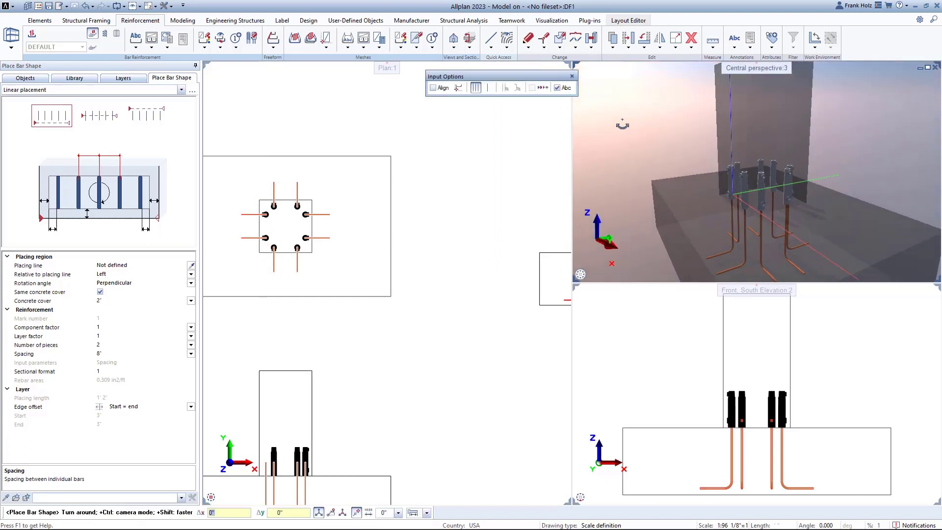
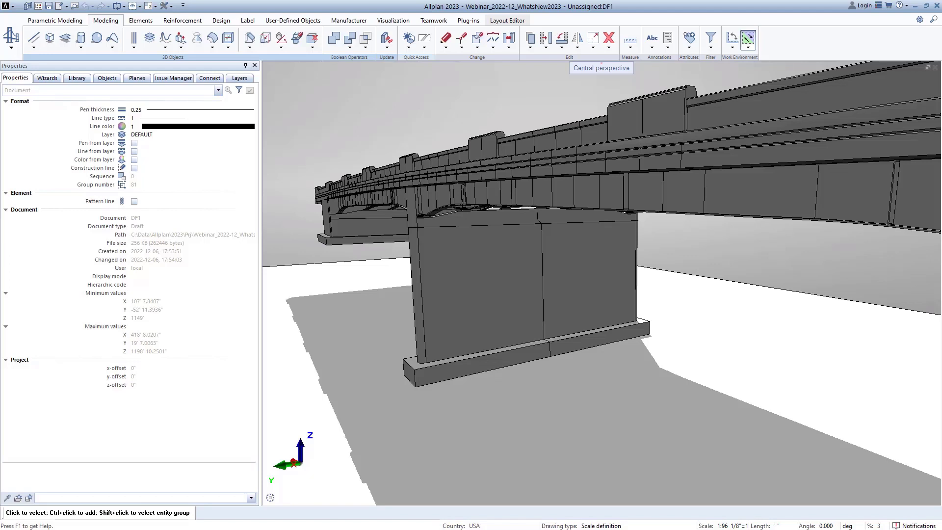
Step: Check the steel girder's attributes, and set the Webinar_2022-12_WhatsNew2023 project's attribute set definition to ALLPLAN Standard
{"action": "left_click", "coordinate": [751, 209]}
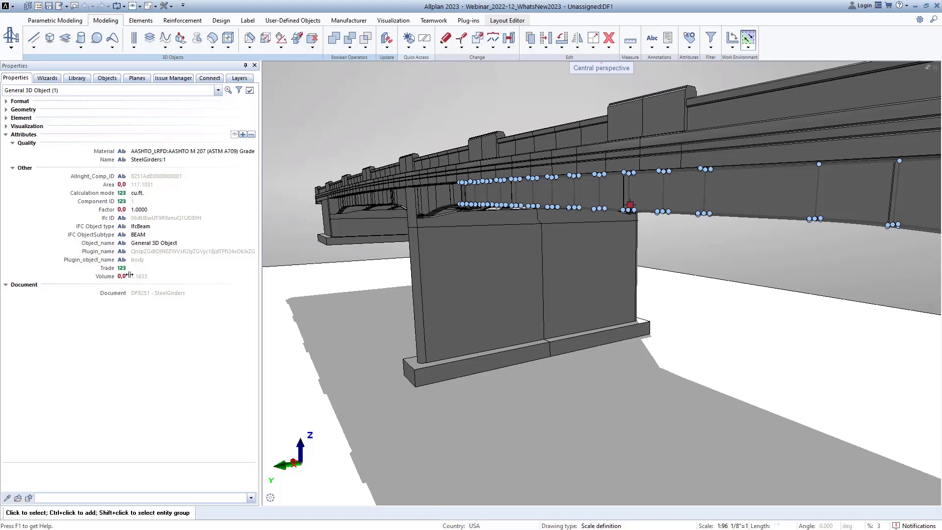
{"action": "left_click", "coordinate": [285, 288]}
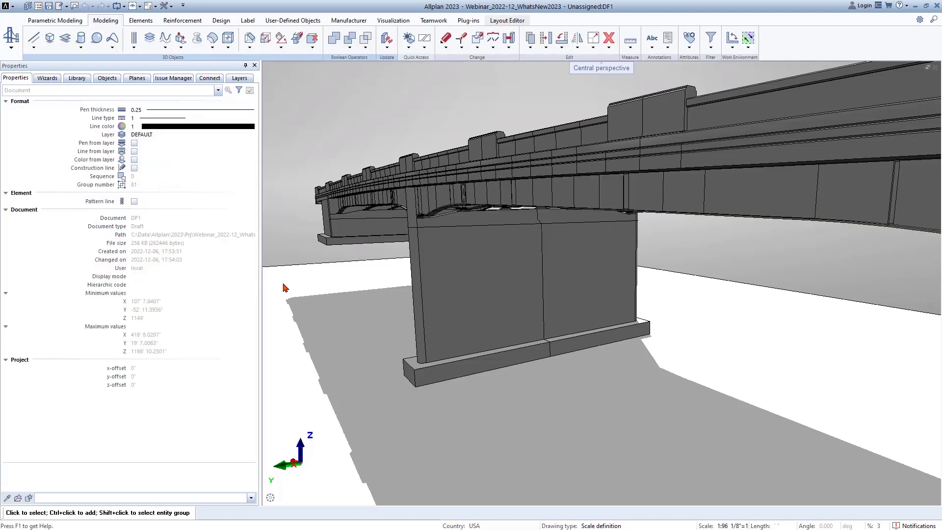
{"action": "left_click", "coordinate": [28, 6]}
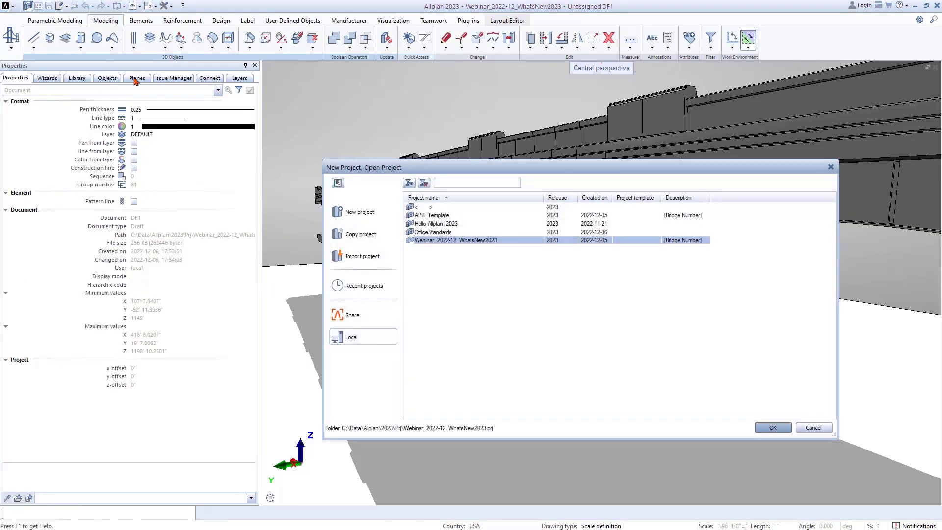
{"action": "right_click", "coordinate": [516, 240]}
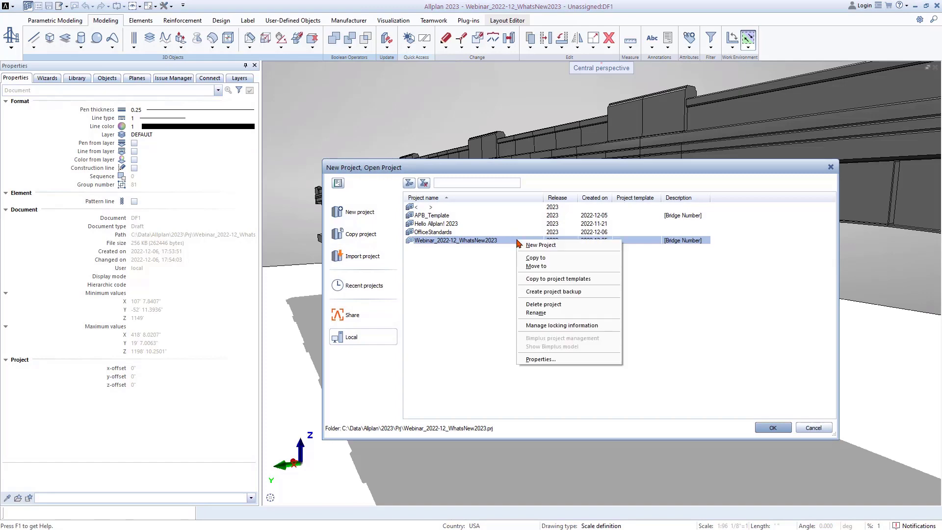
{"action": "left_click", "coordinate": [570, 359]}
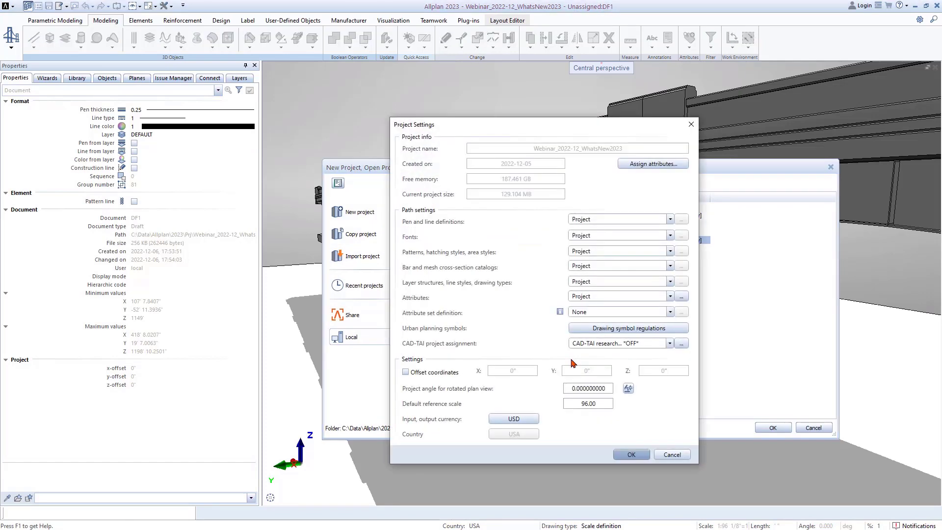
{"action": "left_click", "coordinate": [625, 313]}
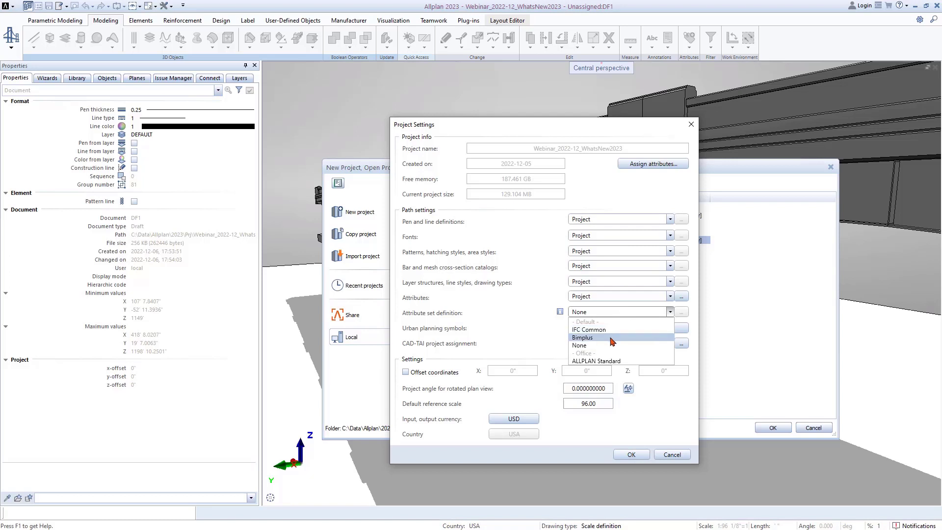
{"action": "left_click", "coordinate": [627, 361]}
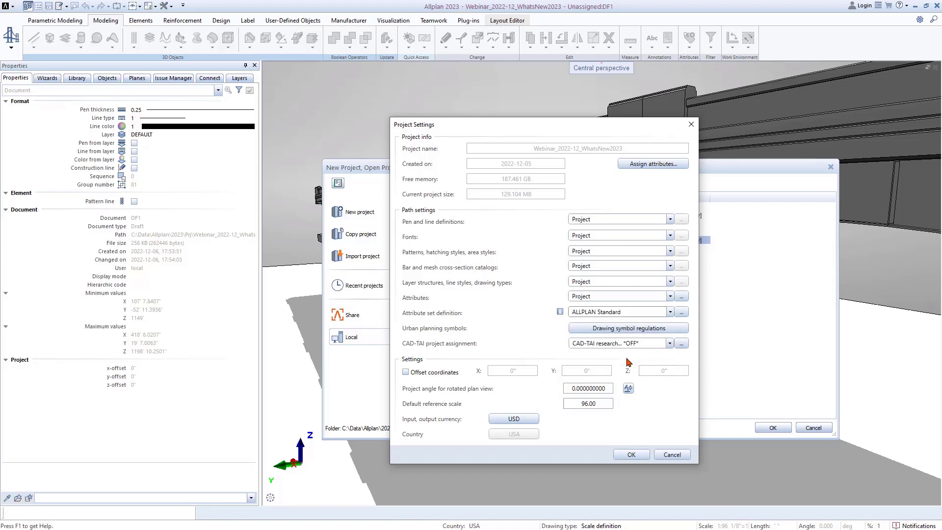
Step: Open the ALLPLAN Standard attribute set template for editing and review the attribute groups of its BridgeGirder object
{"action": "left_click", "coordinate": [682, 312]}
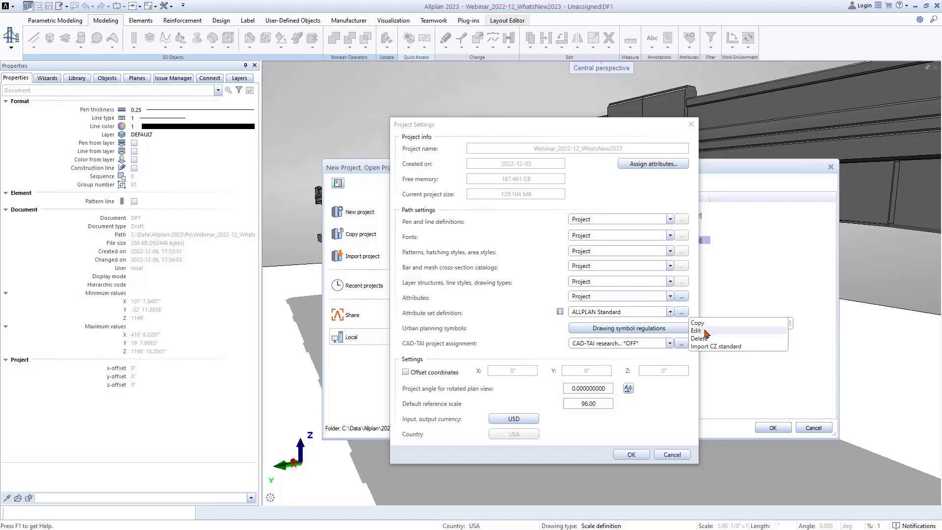
{"action": "left_click", "coordinate": [697, 331]}
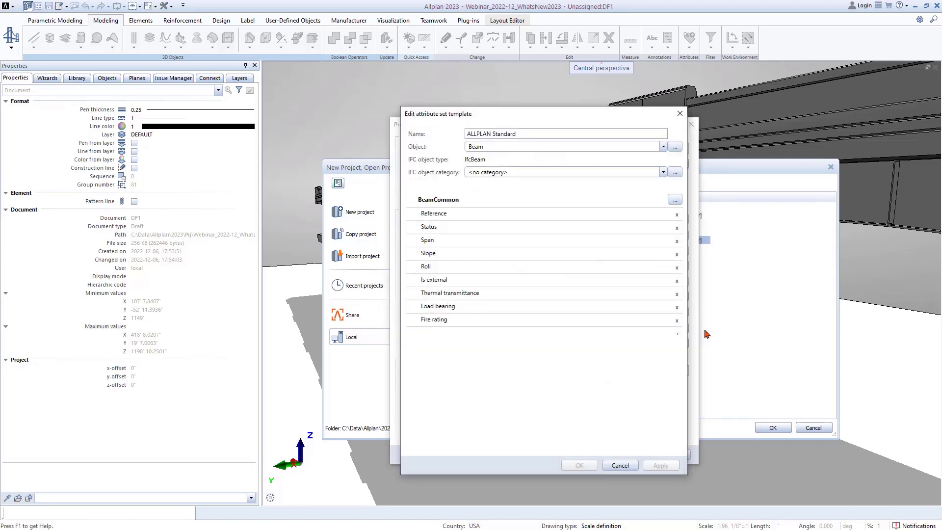
{"action": "left_click", "coordinate": [591, 147]}
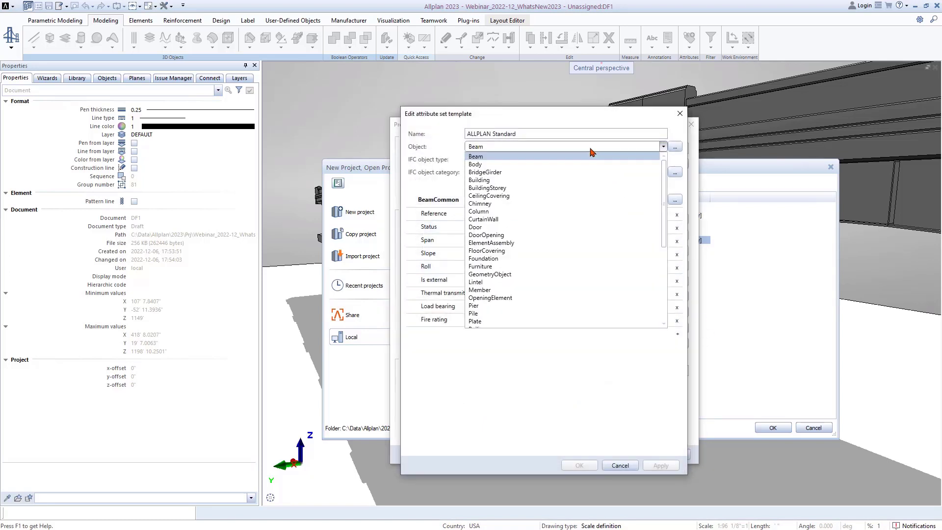
{"action": "left_click", "coordinate": [591, 173]}
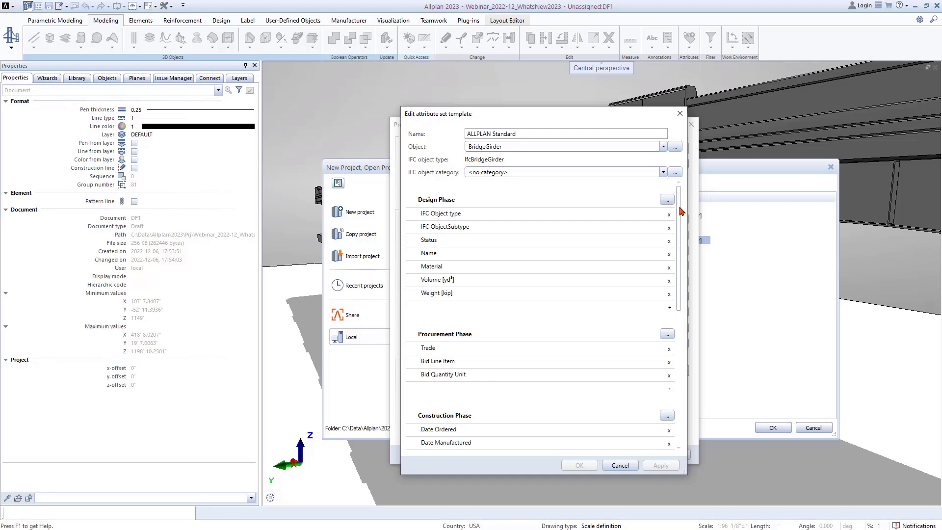
{"action": "left_click_drag", "start_coordinate": [681, 211], "coordinate": [684, 289]}
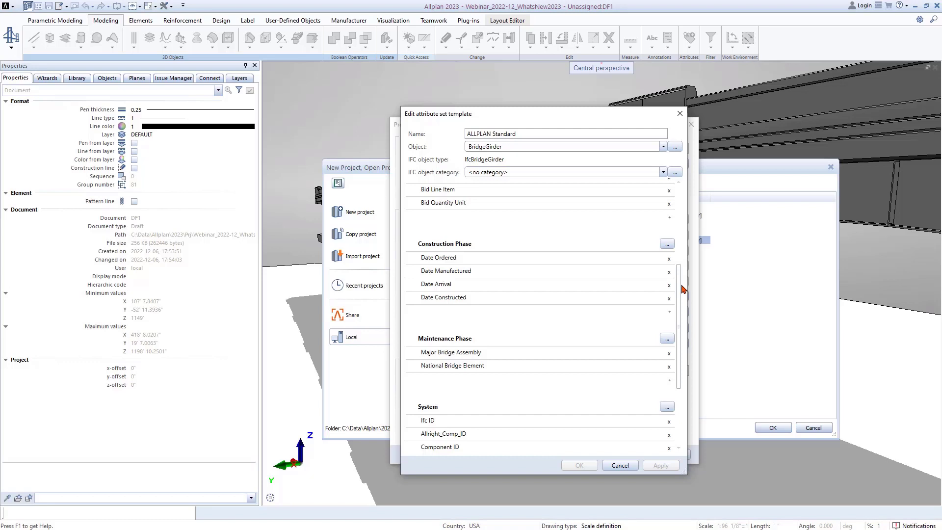
{"action": "left_click_drag", "start_coordinate": [684, 289], "coordinate": [686, 343]}
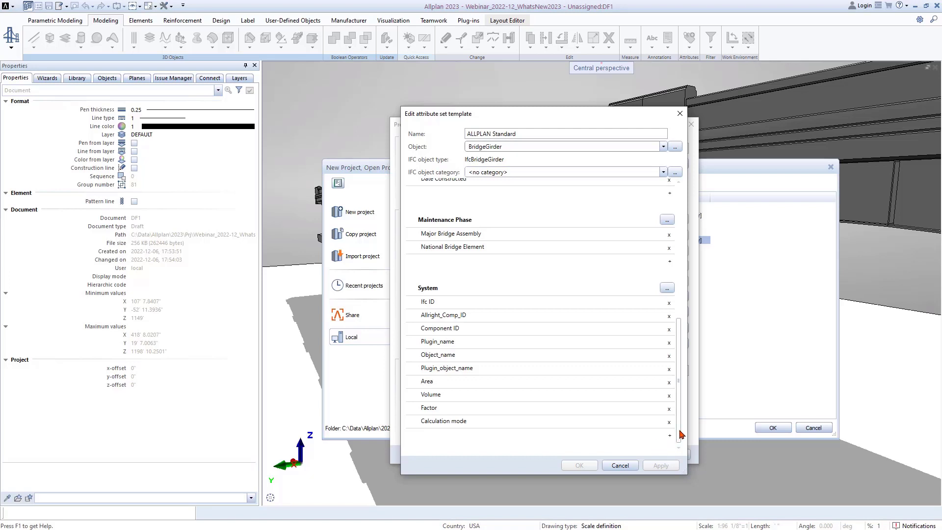
{"action": "left_click_drag", "start_coordinate": [682, 434], "coordinate": [688, 283]}
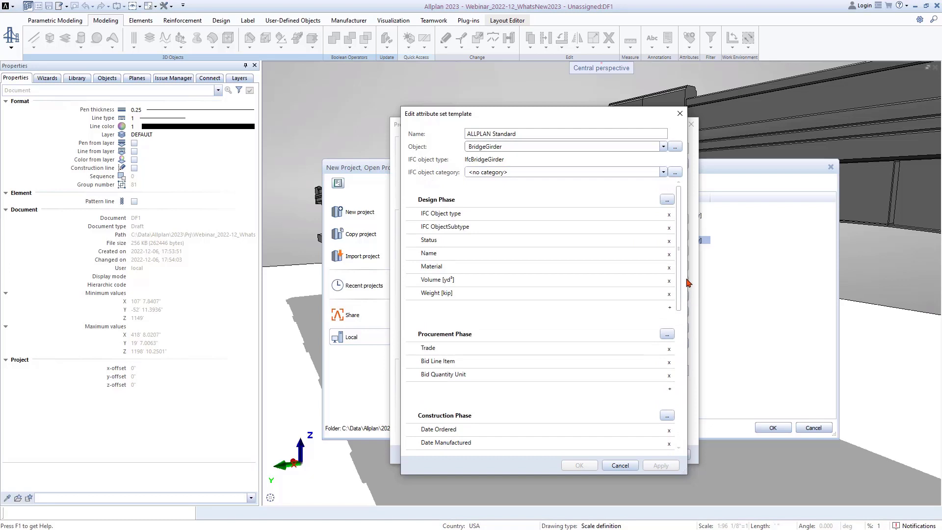
Step: Add the Unit Weight [lb/ft³] attribute to the Design Phase group, place it above Volume, and save the template and project settings
{"action": "left_click", "coordinate": [670, 307]}
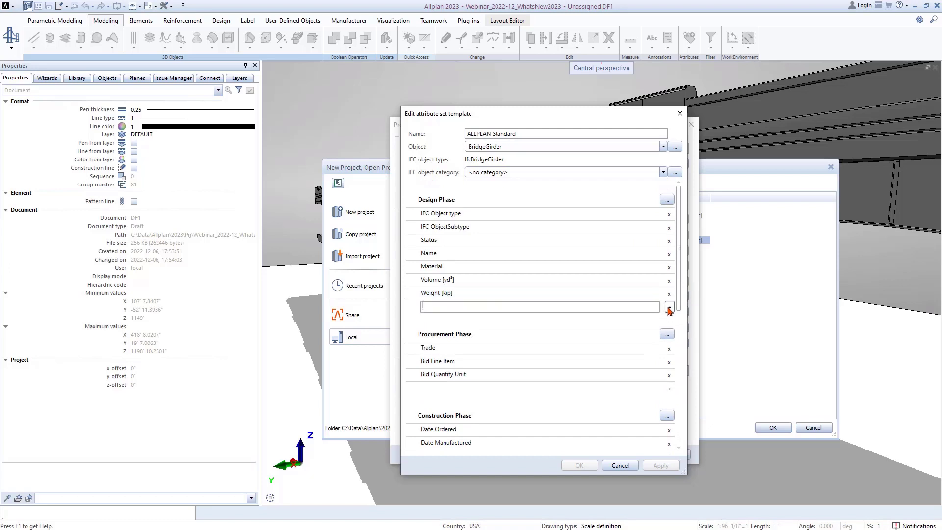
{"action": "type", "text": "Un"}
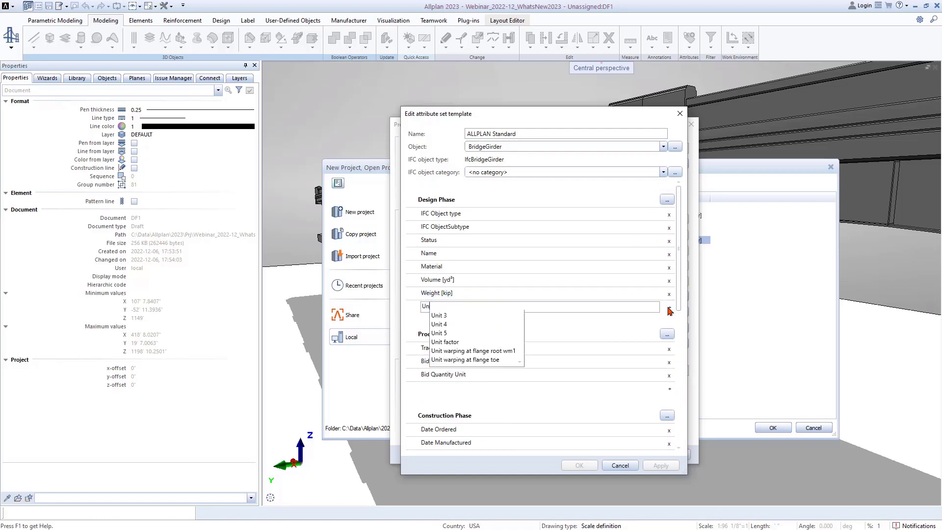
{"action": "type", "text": "it Weigh"}
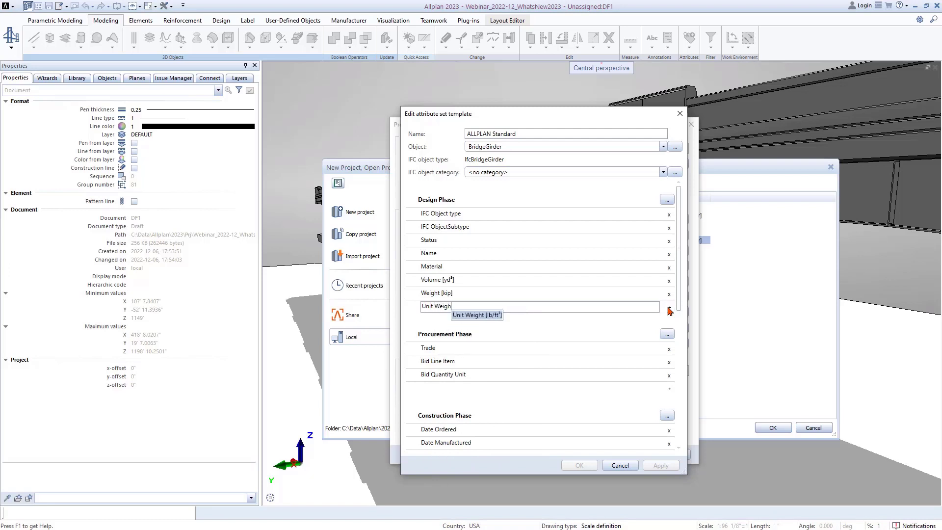
{"action": "left_click", "coordinate": [475, 316]}
{"action": "left_click_drag", "start_coordinate": [472, 307], "coordinate": [474, 288]}
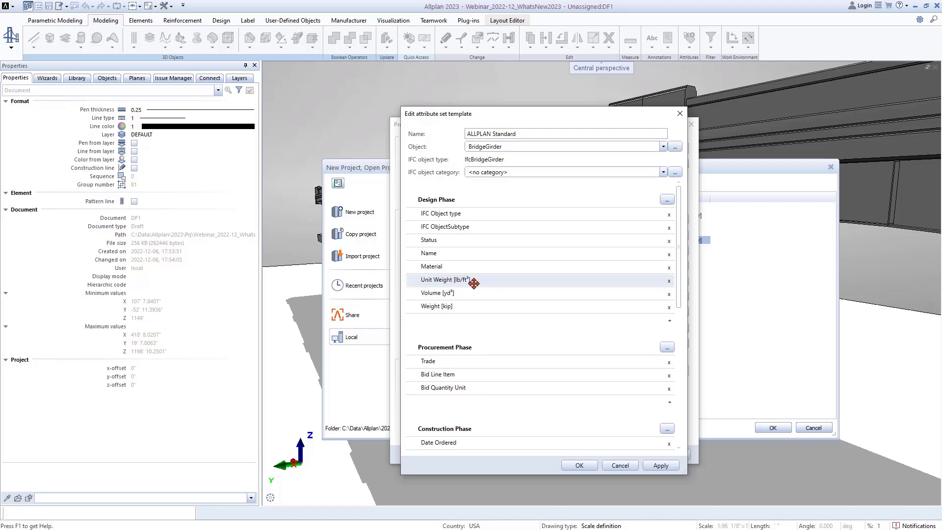
{"action": "left_click", "coordinate": [597, 470]}
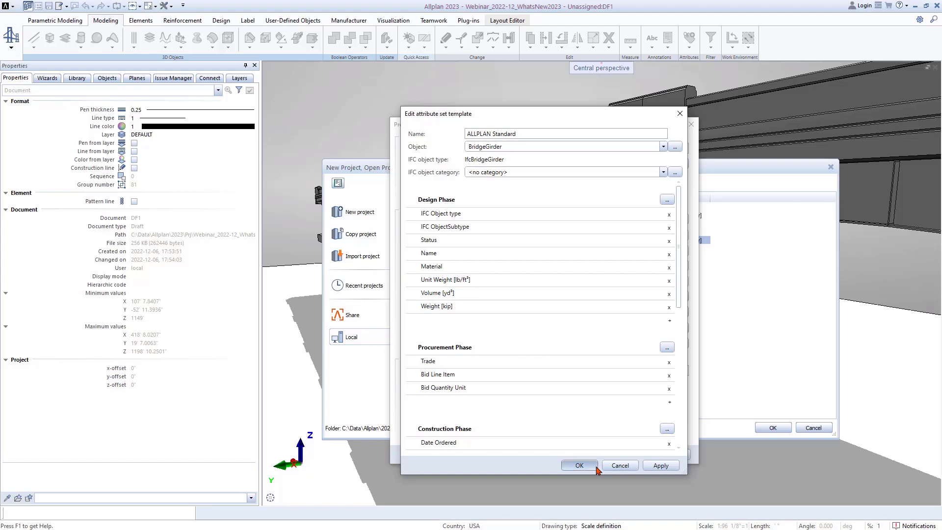
{"action": "left_click", "coordinate": [624, 454]}
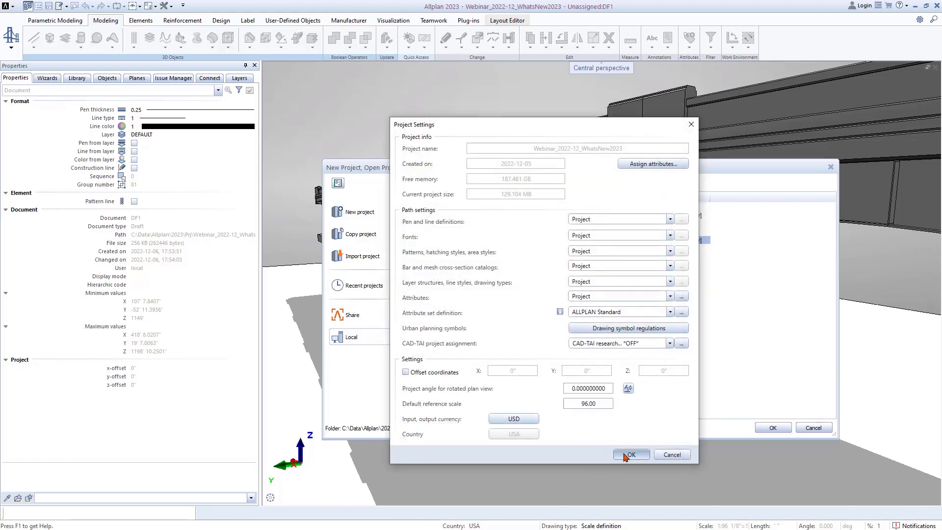
{"action": "left_click", "coordinate": [771, 428]}
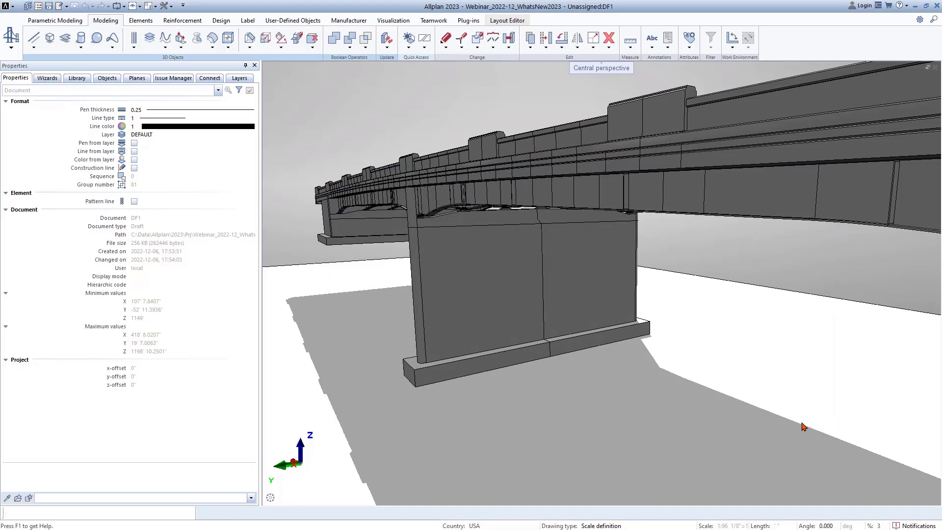
Step: Change the steel girder's IFC object type to IfcBridgeGirder and deselect the girder
{"action": "left_click", "coordinate": [727, 206]}
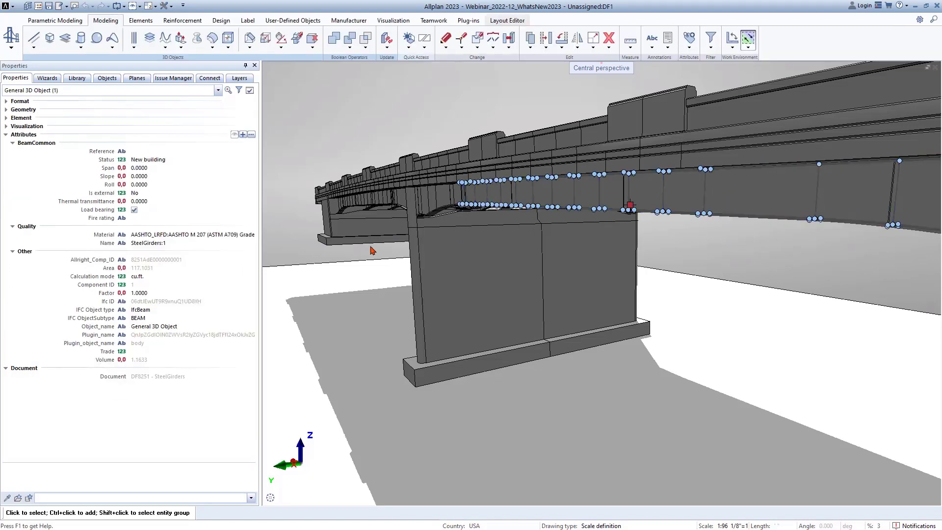
{"action": "left_click", "coordinate": [161, 311]}
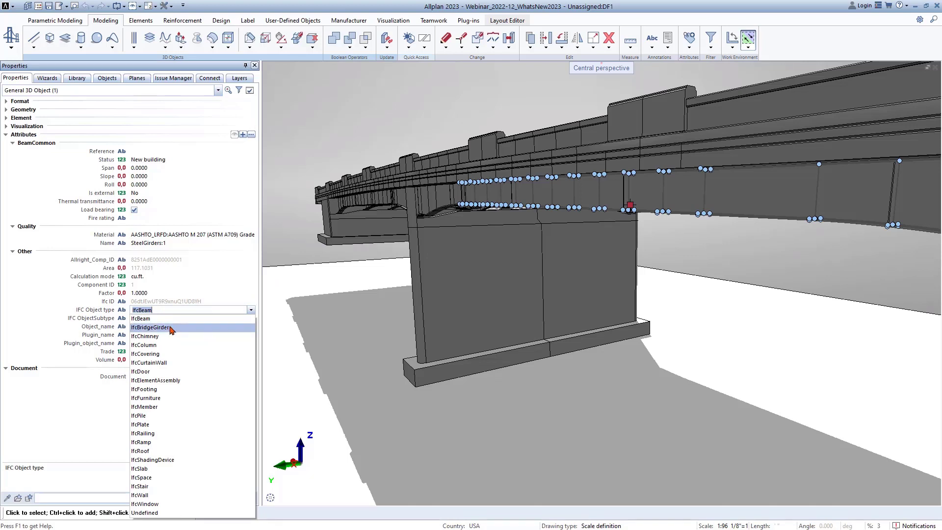
{"action": "left_click", "coordinate": [152, 327]}
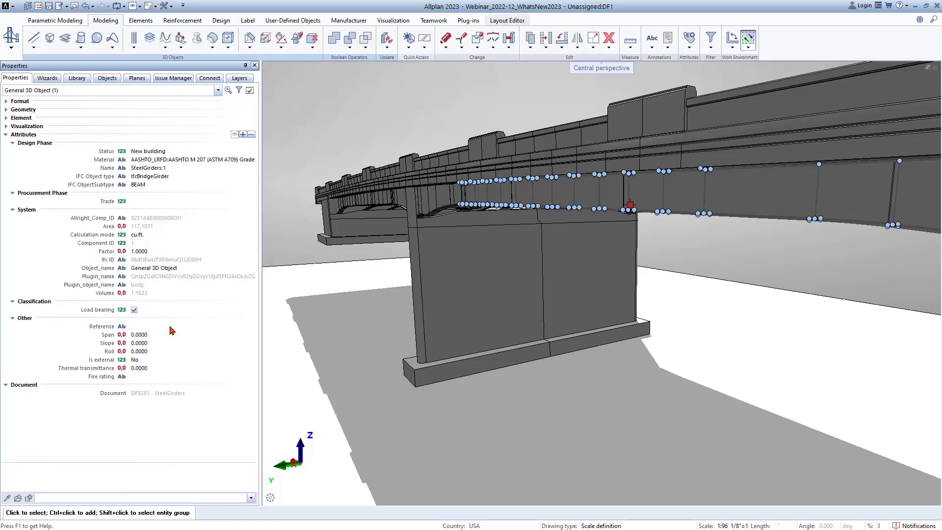
{"action": "key", "text": "Escape"}
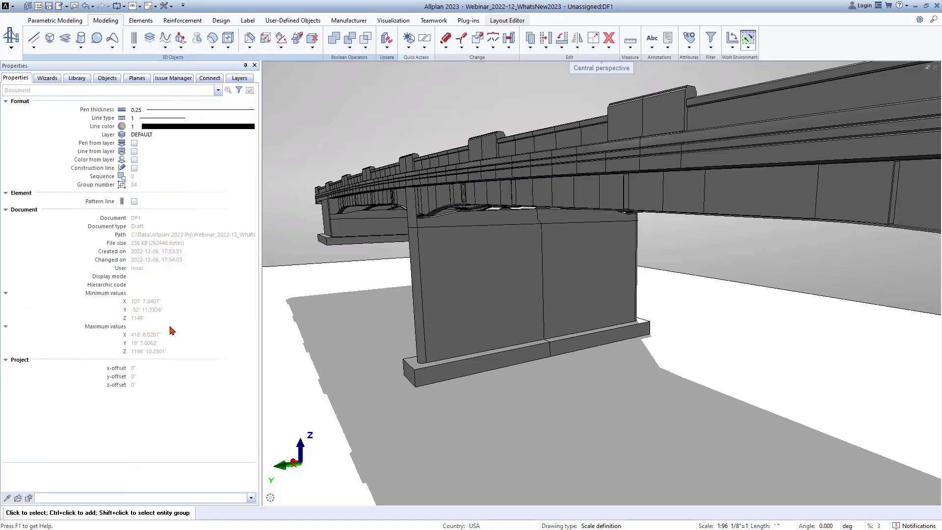
Step: Set the steel girder's unit weight to 490 lb/ft³ in its Design Phase attributes
{"action": "left_click", "coordinate": [733, 172]}
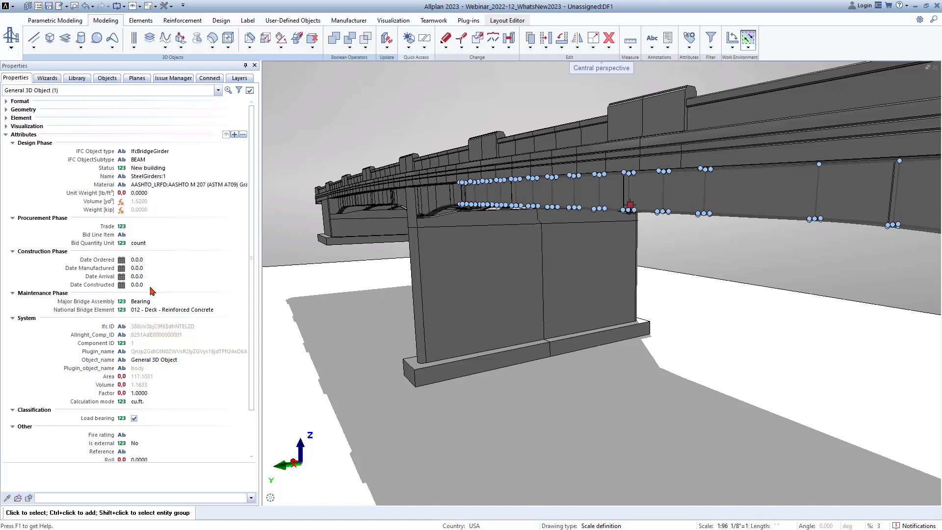
{"action": "left_click", "coordinate": [147, 193]}
{"action": "type", "text": "150"}
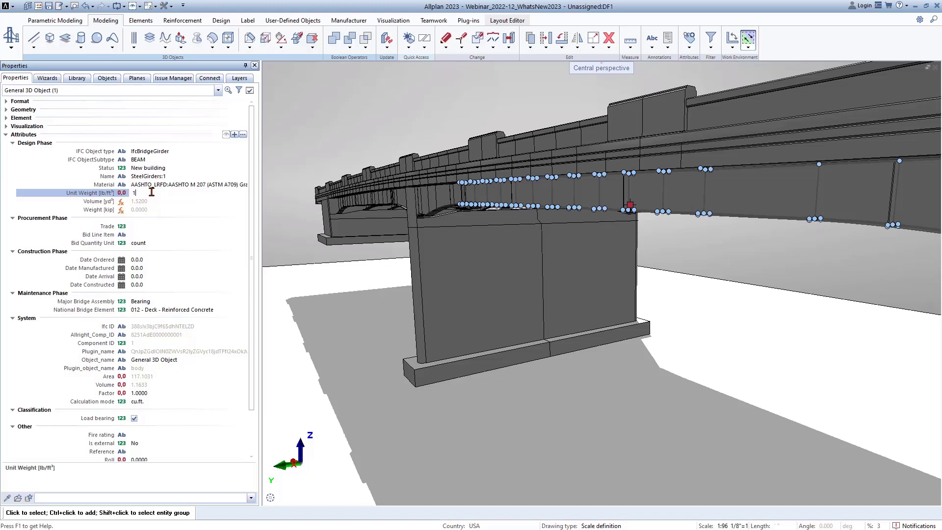
{"action": "key", "text": "BackSpace"}
{"action": "key", "text": "BackSpace"}
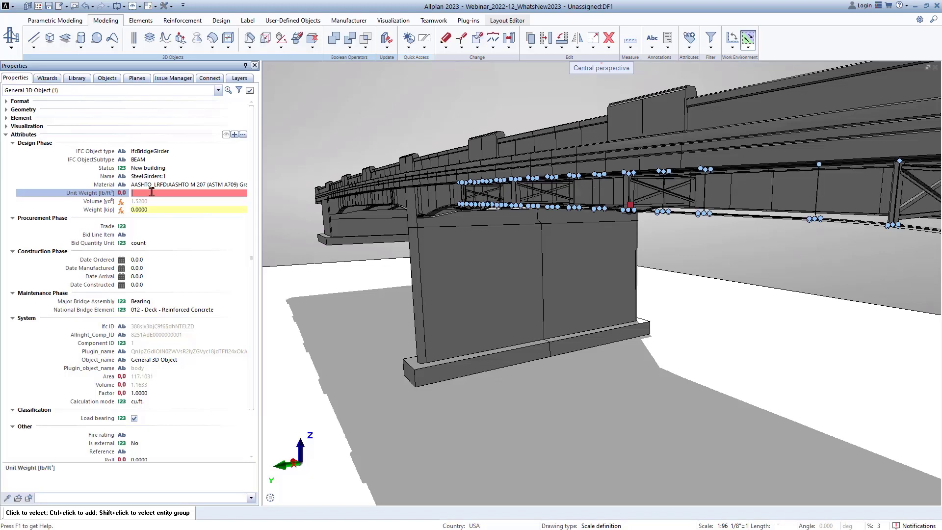
{"action": "type", "text": "490"}
{"action": "key", "text": "Return"}
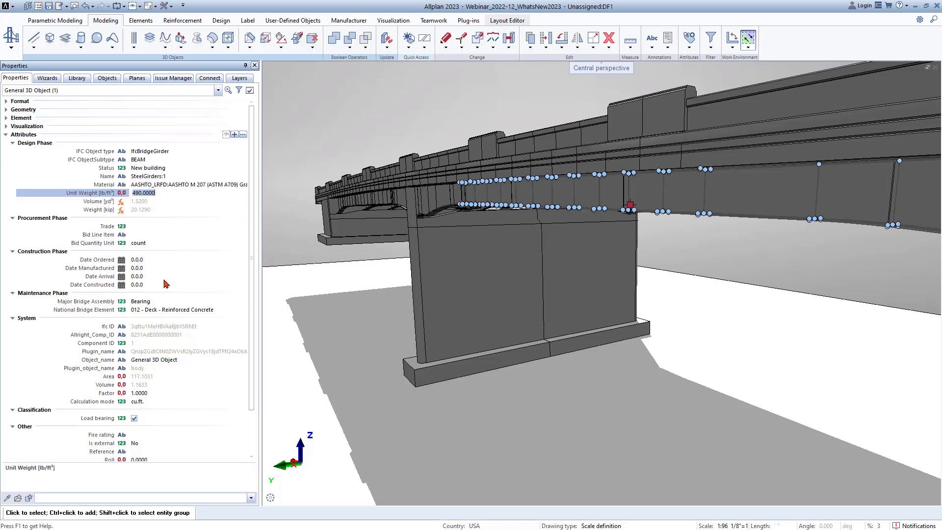
Step: Set the girder's Major Bridge Assembly to Superstructure and its National Bridge Element to 107 - Girder/Beam - Steel
{"action": "left_click", "coordinate": [161, 302]}
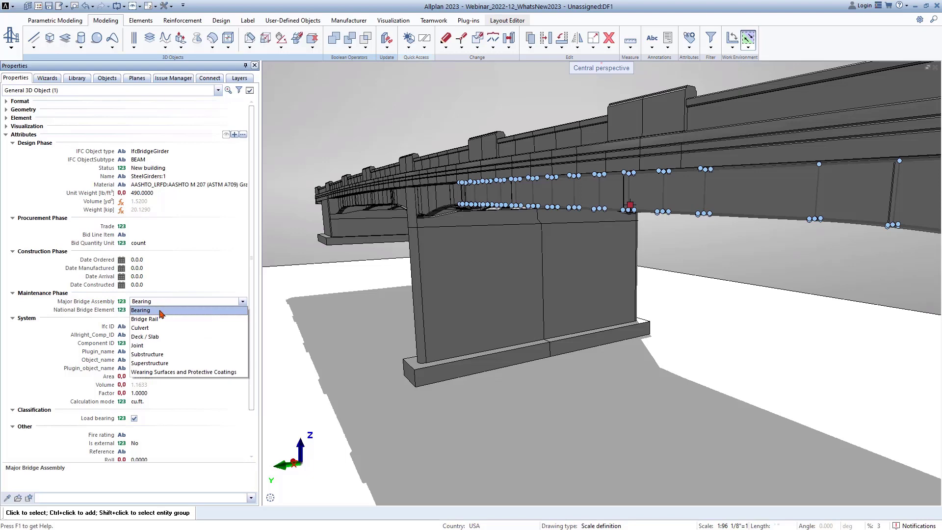
{"action": "left_click", "coordinate": [167, 363]}
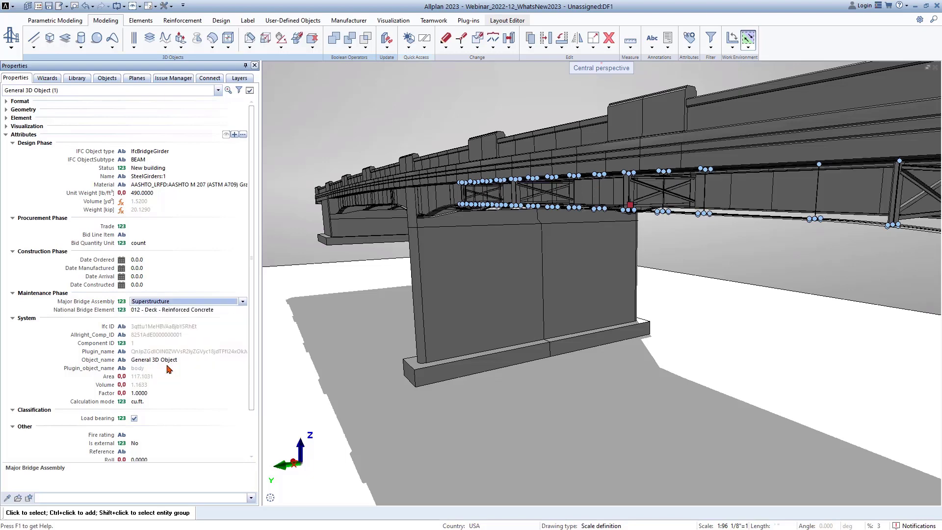
{"action": "left_click", "coordinate": [174, 310]}
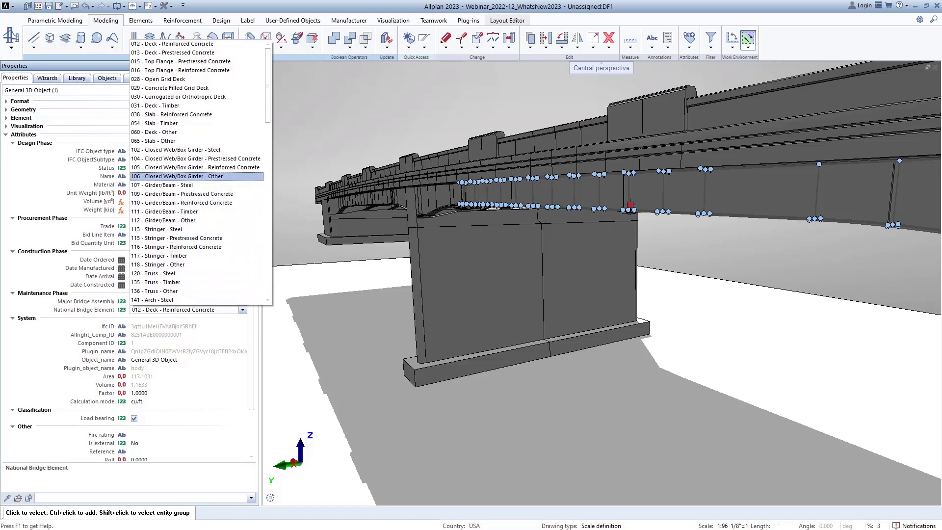
{"action": "left_click", "coordinate": [186, 185]}
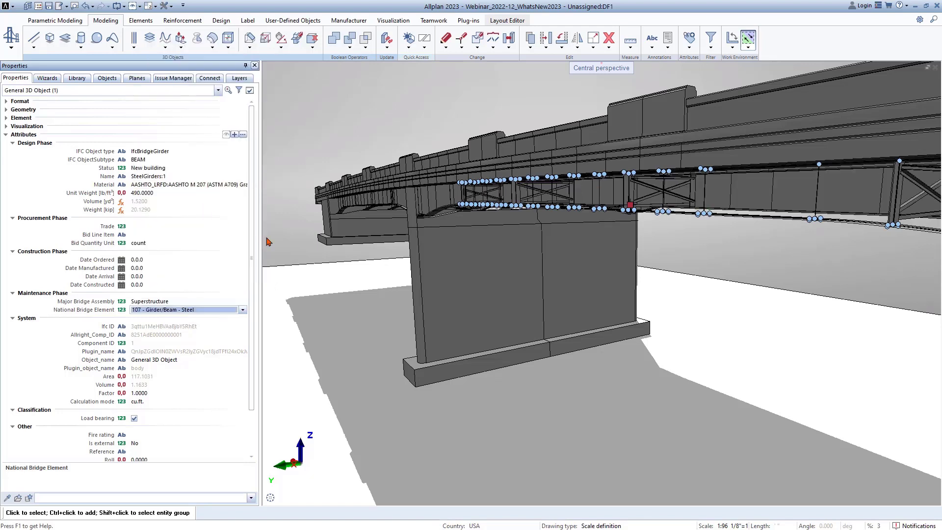
{"action": "key", "text": "Escape"}
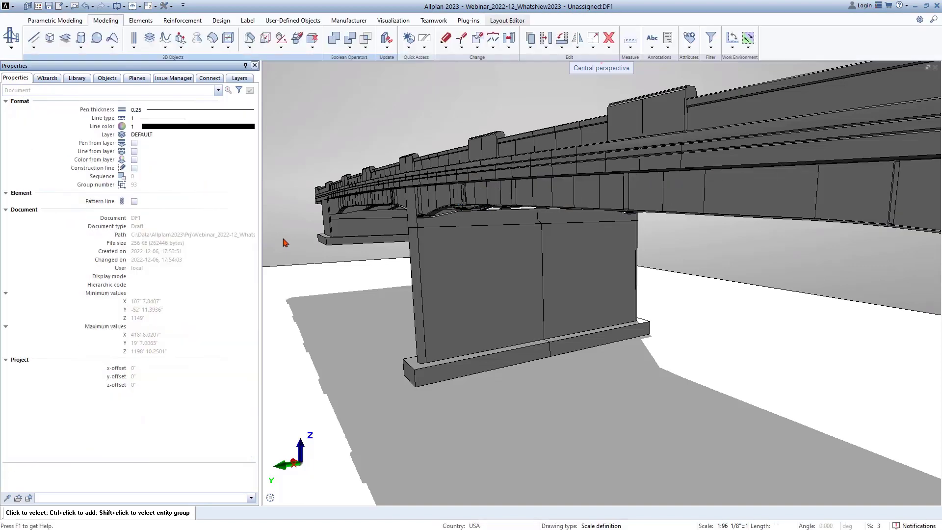
Step: Check the steel girder's Design Phase and Maintenance Phase attributes and clear the selection
{"action": "left_click", "coordinate": [726, 200]}
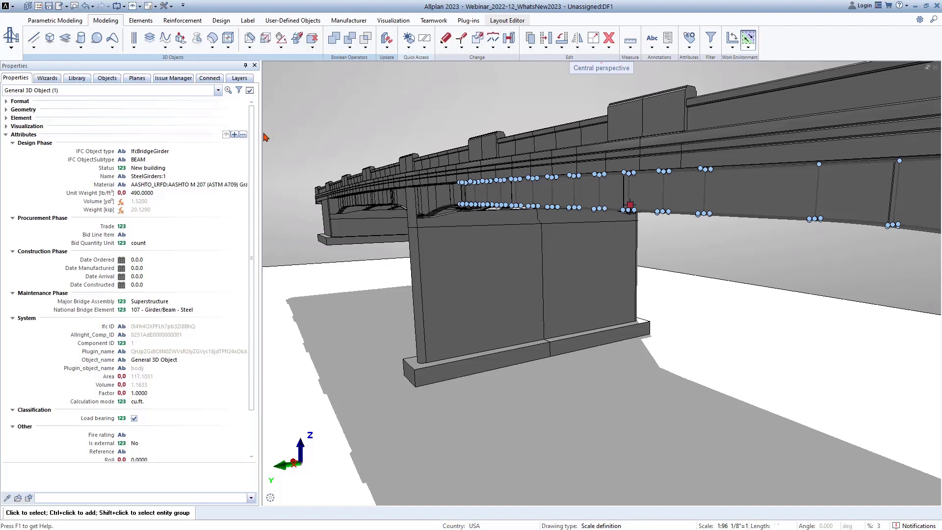
{"action": "left_click", "coordinate": [345, 109]}
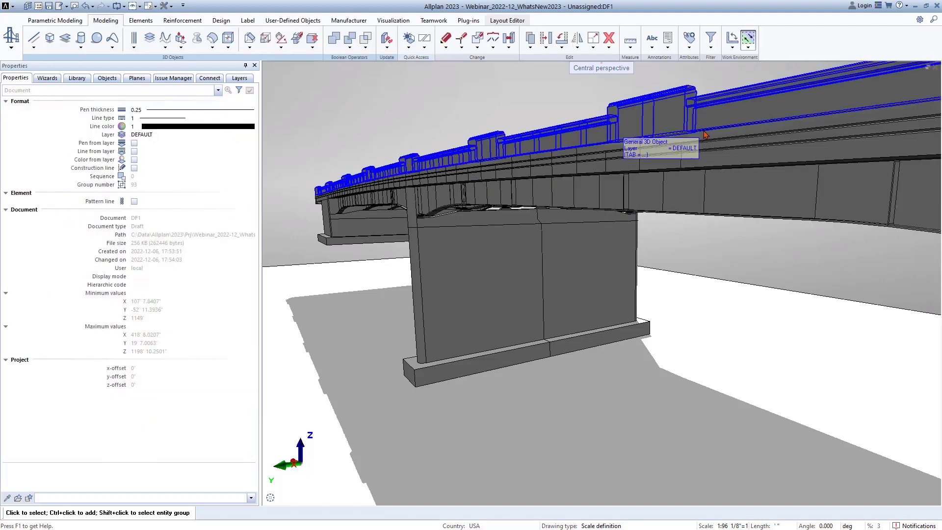
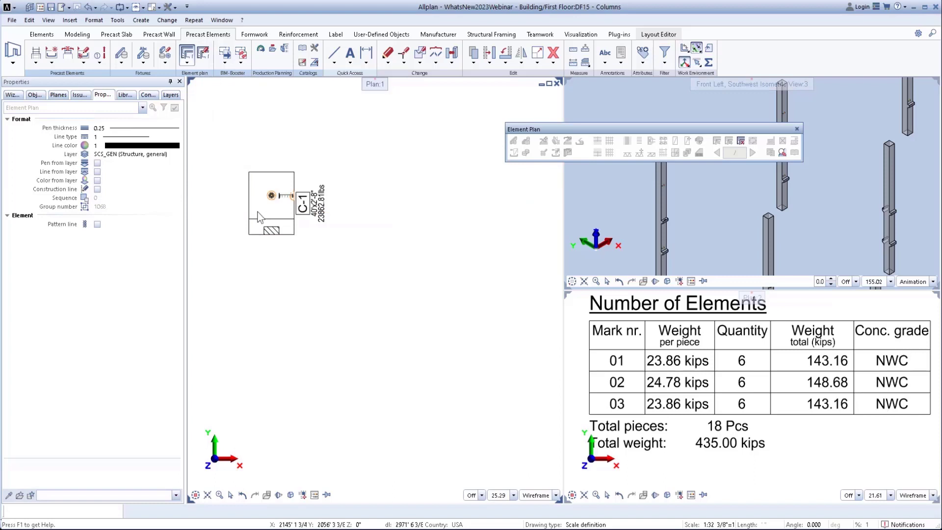
Step: Create an element plan of column C-1 using the Layout Column layout at a fixed scale of 32
{"action": "left_click", "coordinate": [260, 212]}
{"action": "left_click", "coordinate": [468, 184]}
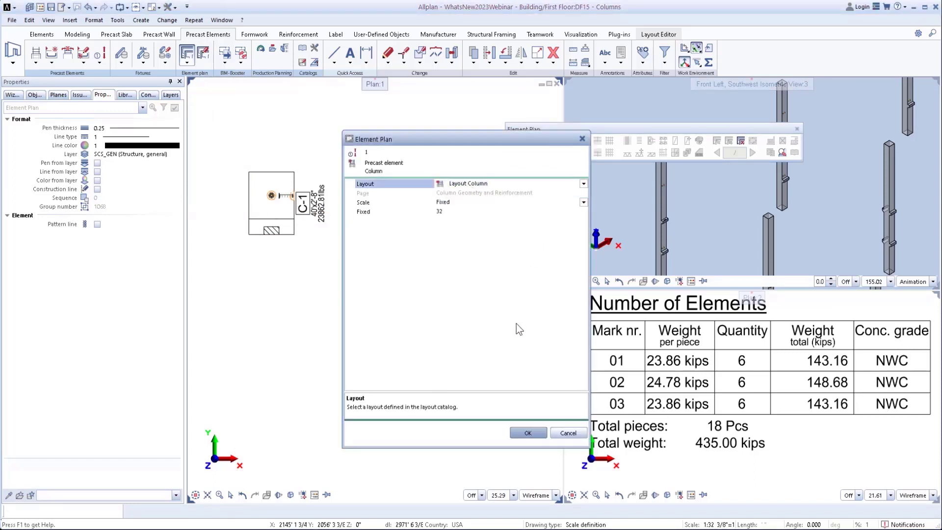
{"action": "left_click", "coordinate": [522, 430]}
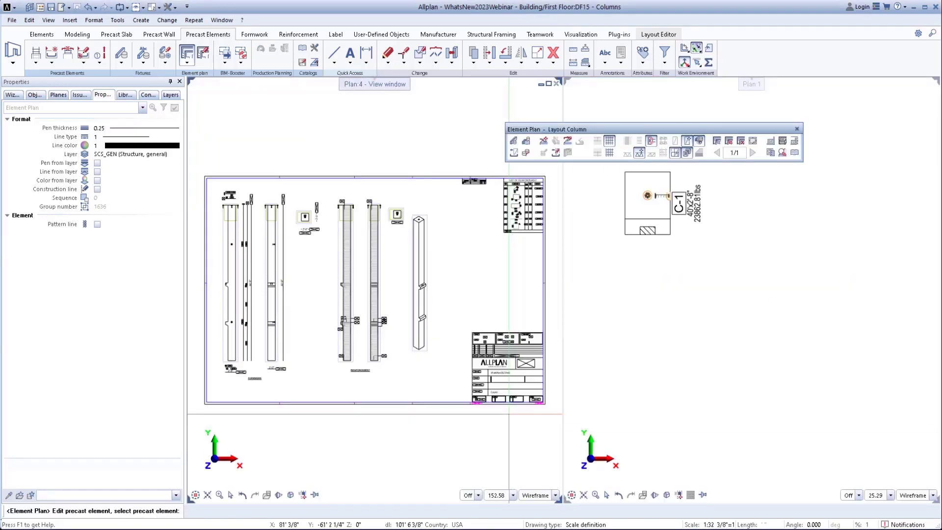
Step: Examine the column shop drawing's views, list of fixtures, list of reinforcement and title block
{"action": "middle_click_drag", "start_coordinate": [411, 387], "coordinate": [445, 381]}
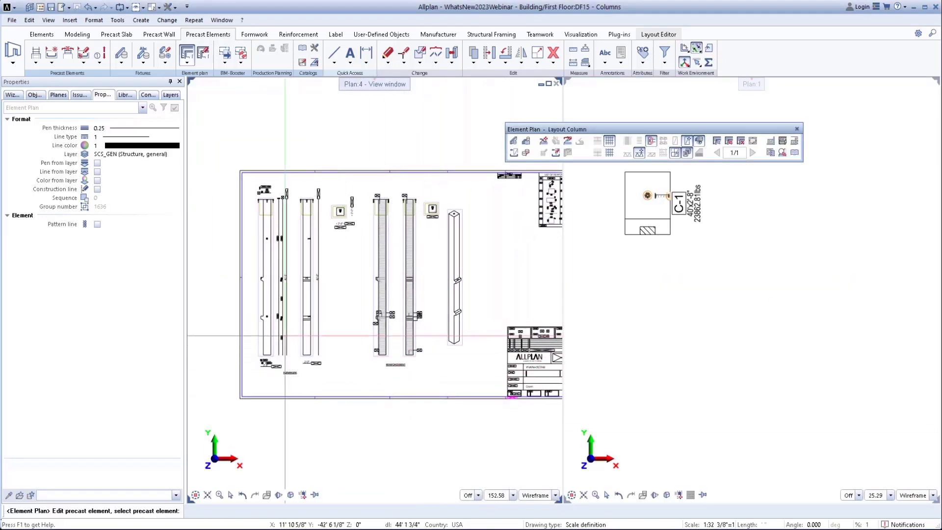
{"action": "scroll", "coordinate": [287, 335], "scroll_direction": "up", "scroll_amount": 3}
{"action": "middle_click_drag", "start_coordinate": [311, 289], "coordinate": [272, 323]}
{"action": "scroll", "coordinate": [334, 364], "scroll_direction": "down", "scroll_amount": 2}
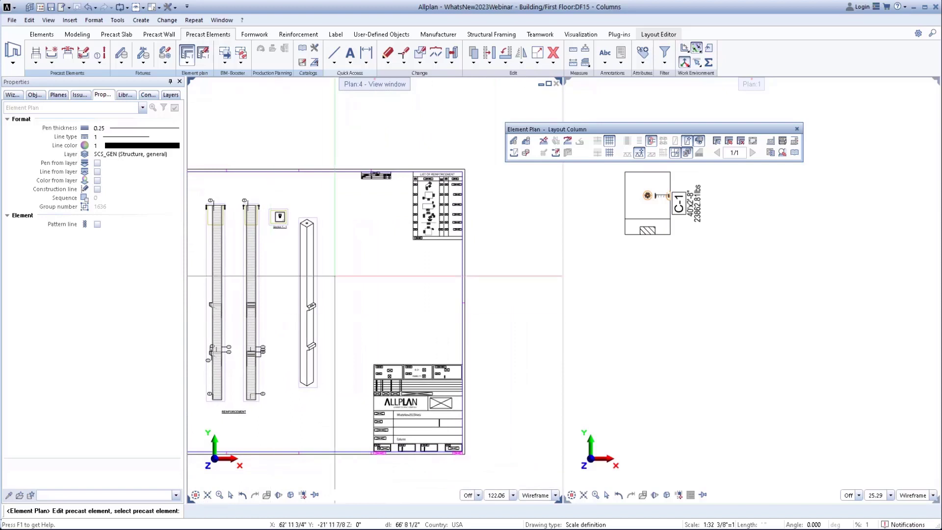
{"action": "scroll", "coordinate": [442, 295], "scroll_direction": "up", "scroll_amount": 3}
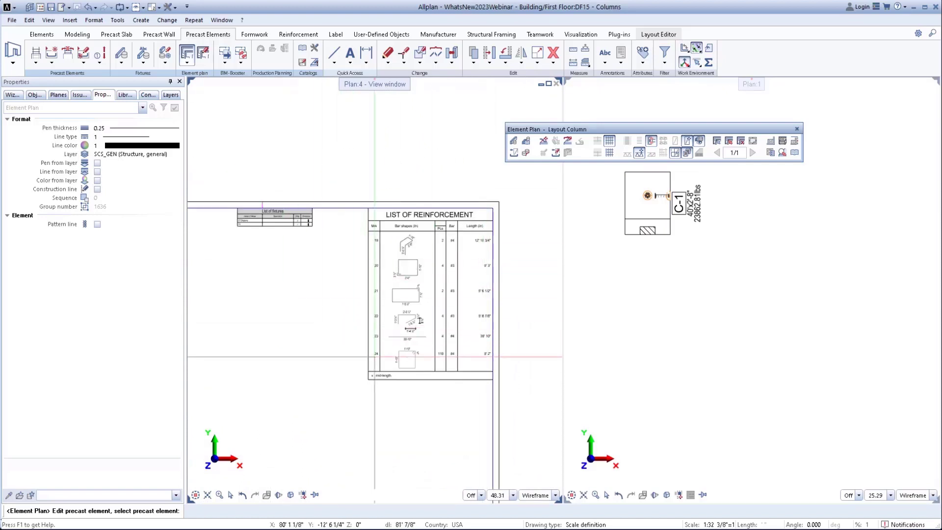
{"action": "middle_click_drag", "start_coordinate": [230, 188], "coordinate": [323, 243], "text": "ctrl"}
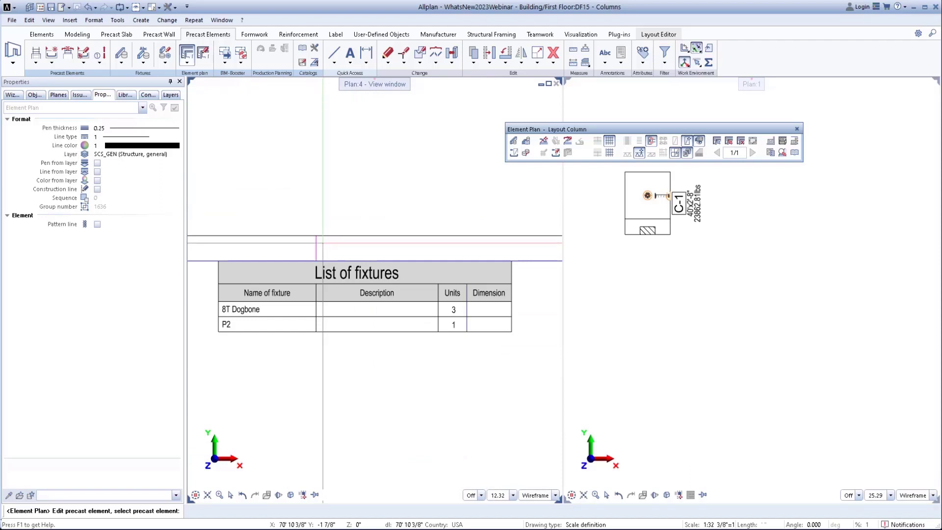
{"action": "scroll", "coordinate": [323, 243], "scroll_direction": "down", "scroll_amount": 7}
{"action": "middle_click_drag", "start_coordinate": [395, 218], "coordinate": [533, 397], "text": "ctrl"}
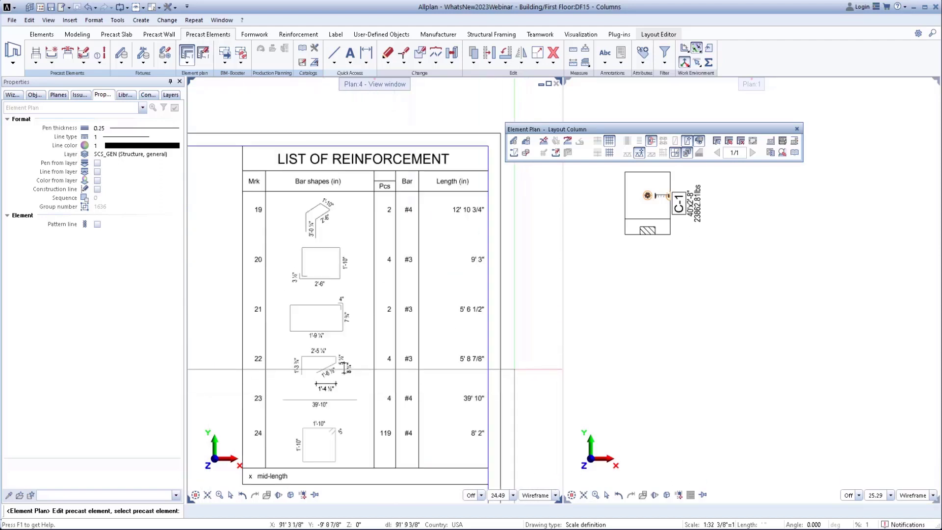
{"action": "scroll", "coordinate": [514, 369], "scroll_direction": "down", "scroll_amount": 6}
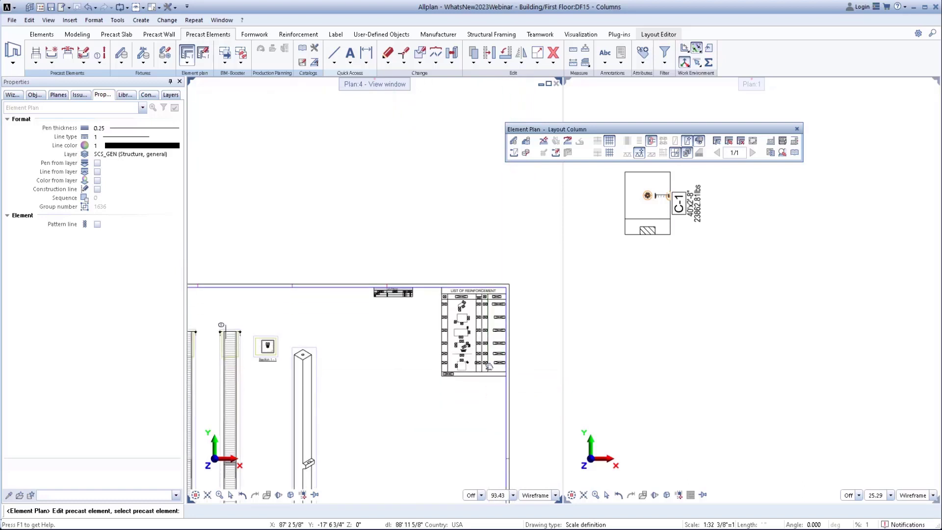
{"action": "middle_click_drag", "start_coordinate": [489, 366], "coordinate": [436, 164]}
{"action": "middle_click_drag", "start_coordinate": [322, 306], "coordinate": [468, 350], "text": "ctrl"}
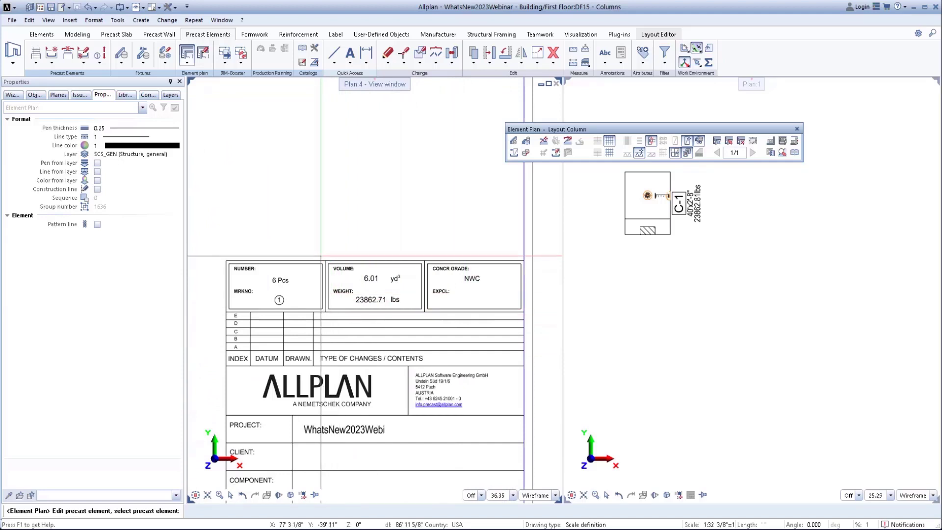
{"action": "scroll", "coordinate": [212, 247], "scroll_direction": "down", "scroll_amount": 5}
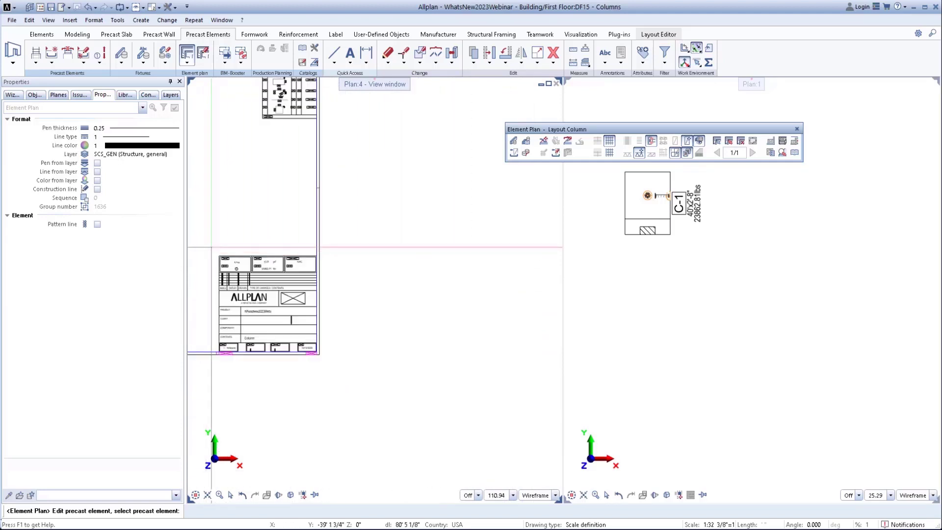
{"action": "middle_click_drag", "start_coordinate": [212, 247], "coordinate": [545, 289]}
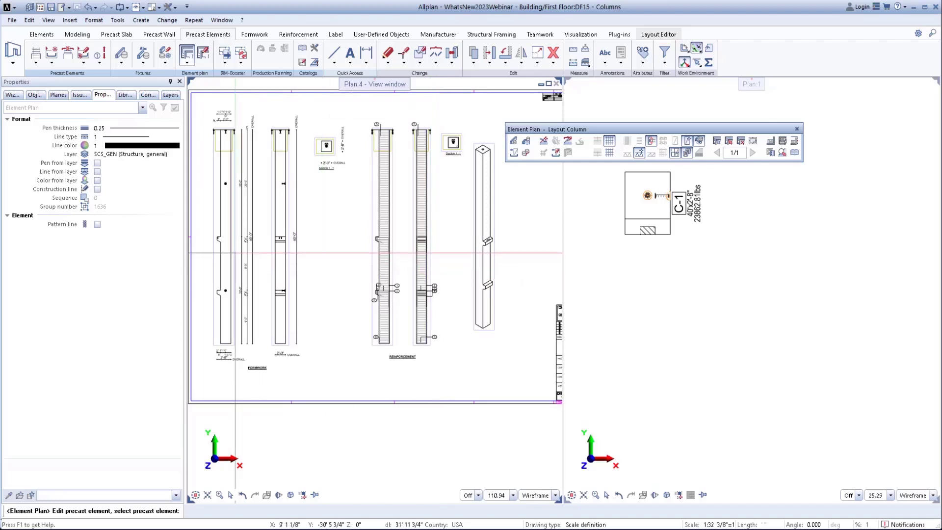
Step: Leave the element plan command and copy the upper corbel's embedded plate fixture to the outer top corner of the lower corbel
{"action": "scroll", "coordinate": [236, 253], "scroll_direction": "up", "scroll_amount": 5}
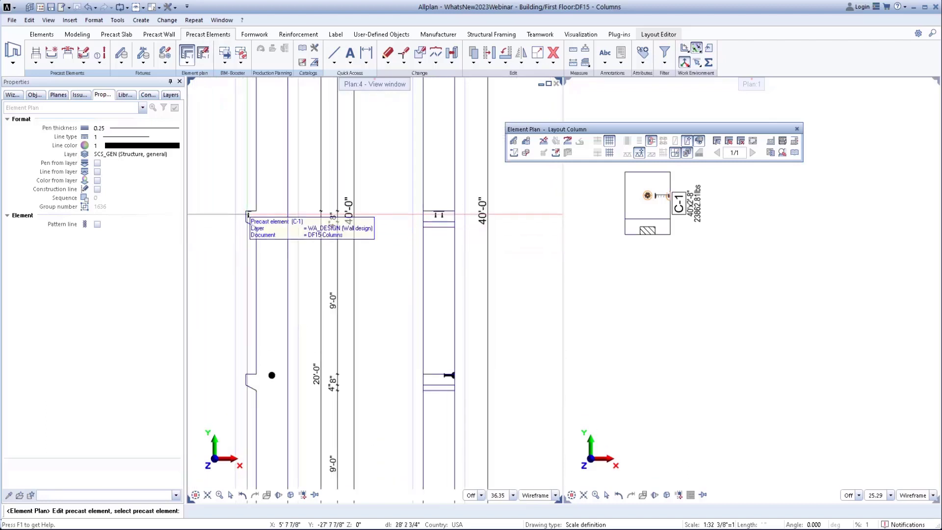
{"action": "scroll", "coordinate": [248, 215], "scroll_direction": "up", "scroll_amount": 1}
{"action": "key", "text": "Escape"}
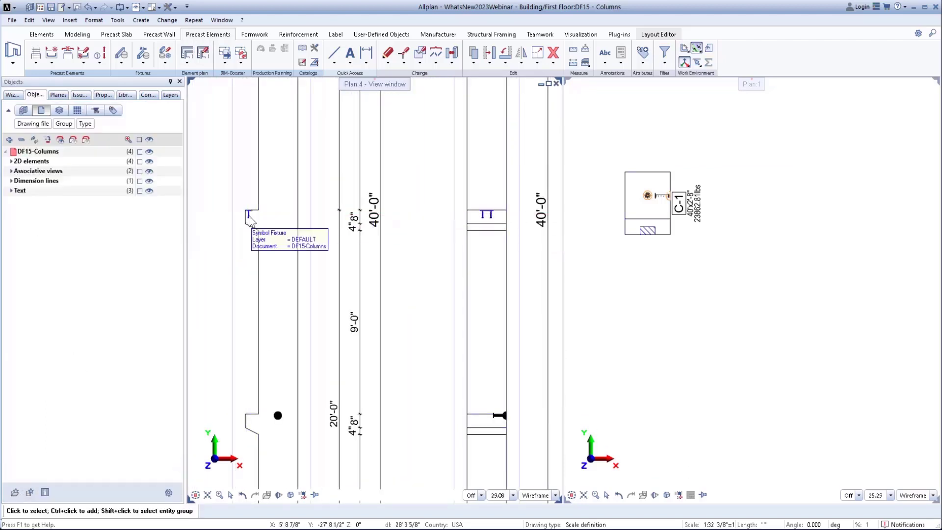
{"action": "left_click_drag", "start_coordinate": [240, 202], "coordinate": [263, 226]}
{"action": "right_click", "coordinate": [215, 208]}
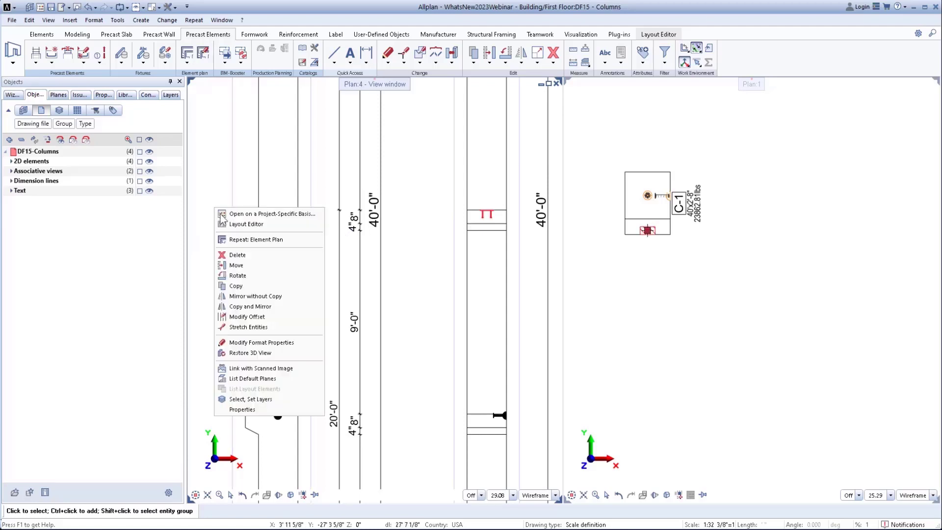
{"action": "left_click", "coordinate": [236, 286]}
{"action": "scroll", "coordinate": [535, 210], "scroll_direction": "up", "scroll_amount": 5}
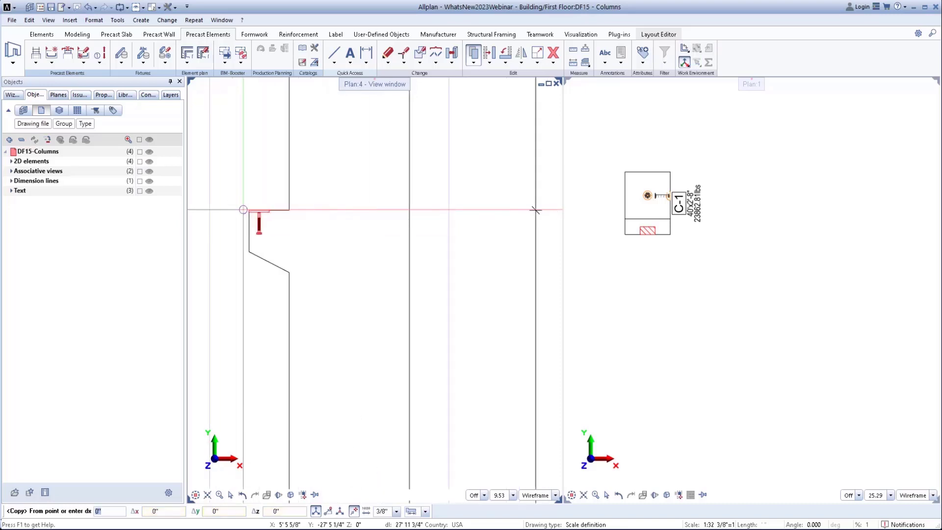
{"action": "left_click", "coordinate": [250, 210]}
{"action": "scroll", "coordinate": [252, 209], "scroll_direction": "down", "scroll_amount": 5}
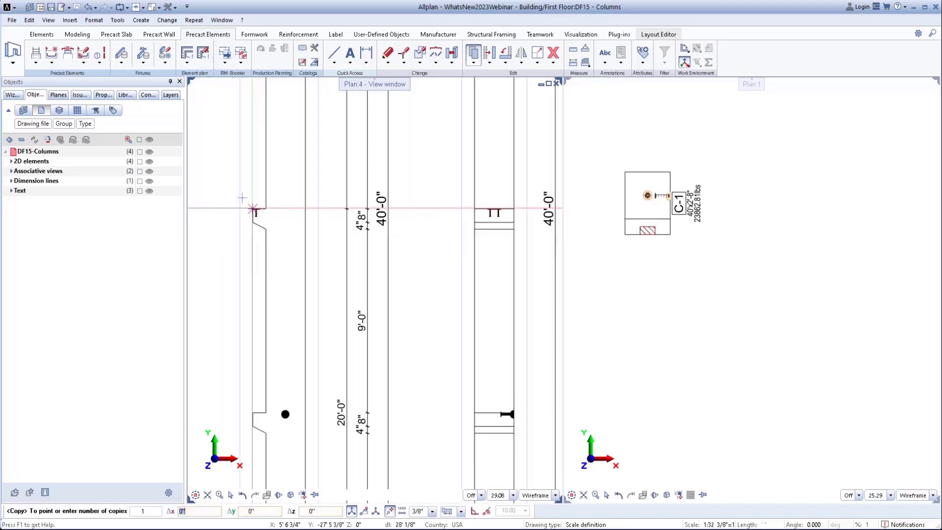
{"action": "scroll", "coordinate": [255, 409], "scroll_direction": "up", "scroll_amount": 7}
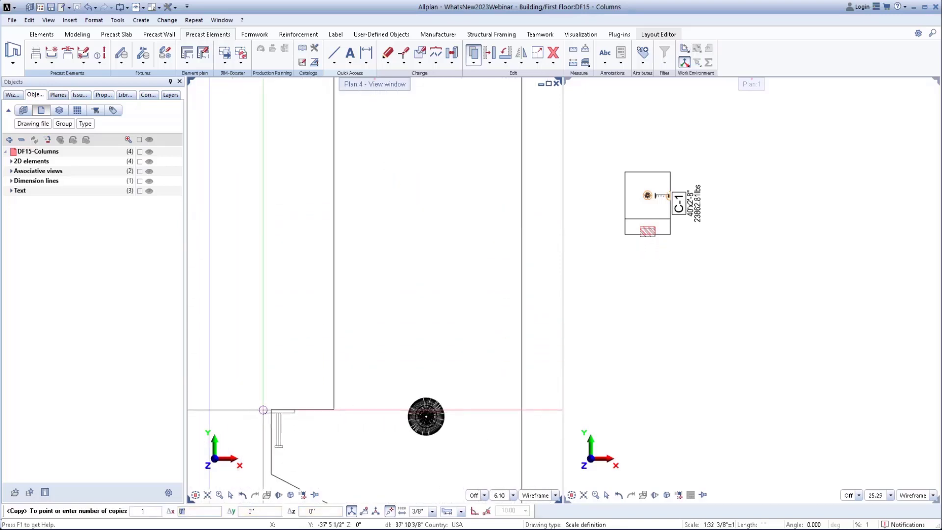
{"action": "left_click", "coordinate": [263, 410]}
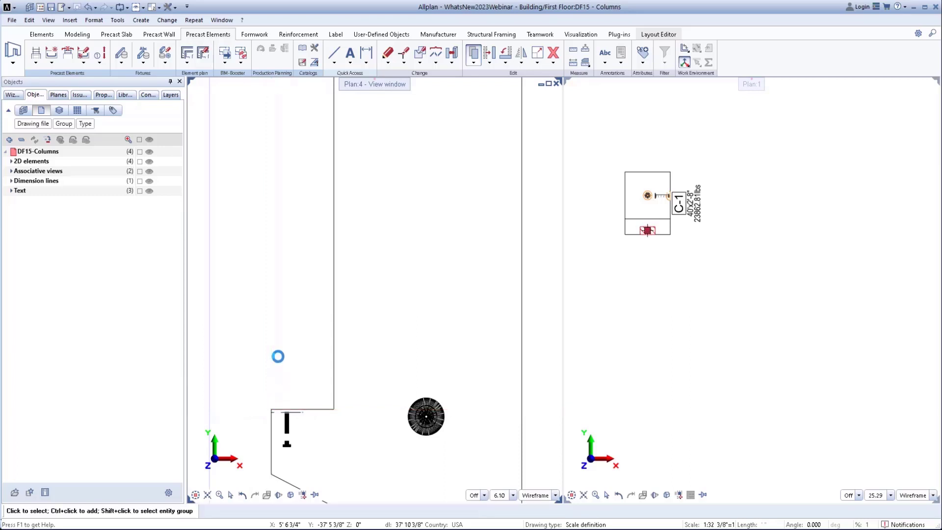
{"action": "scroll", "coordinate": [278, 357], "scroll_direction": "down", "scroll_amount": 9}
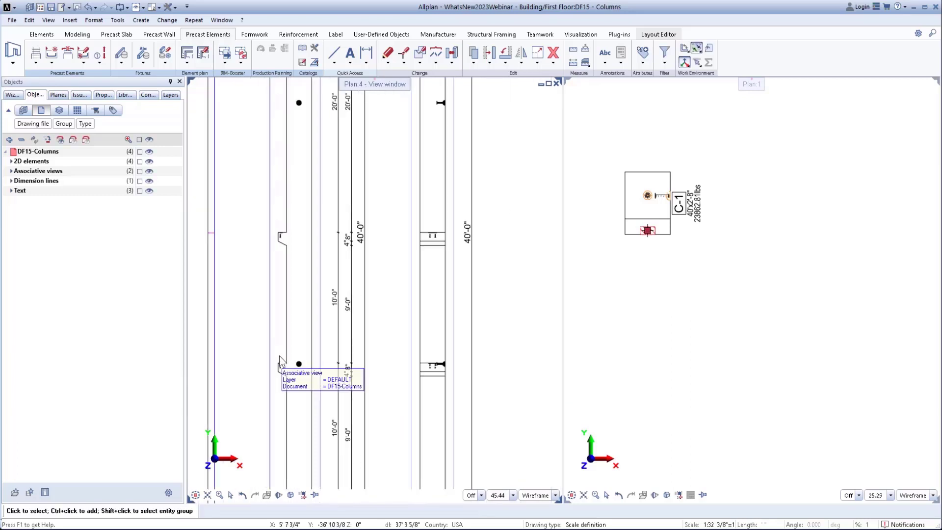
{"action": "scroll", "coordinate": [279, 356], "scroll_direction": "down", "scroll_amount": 1}
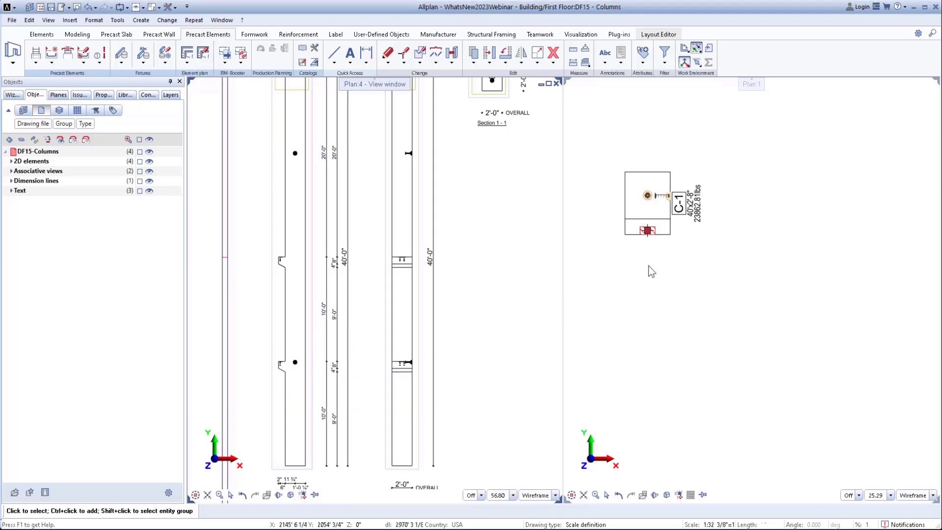
Step: Copy and mirror the side anchor fixtures in the plan about the column's vertical centerline to the opposite face
{"action": "scroll", "coordinate": [655, 182], "scroll_direction": "up", "scroll_amount": 3}
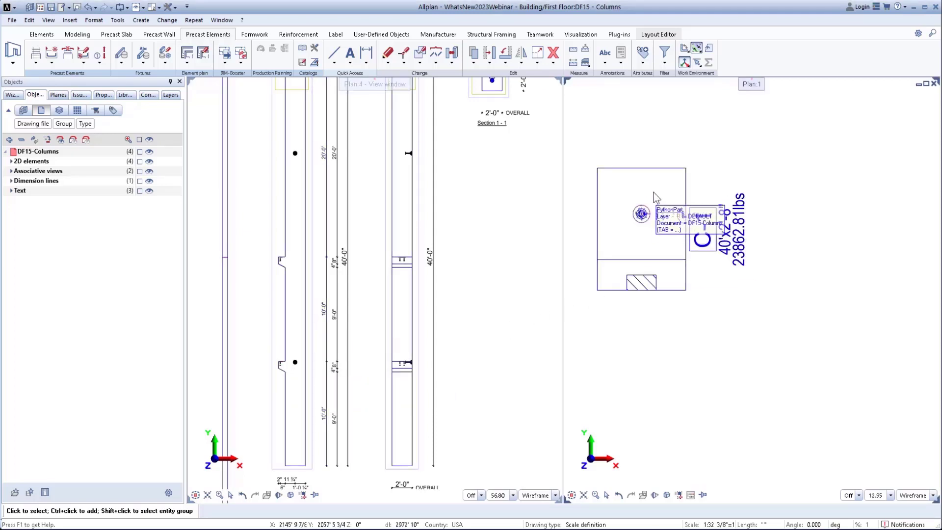
{"action": "left_click", "coordinate": [701, 230]}
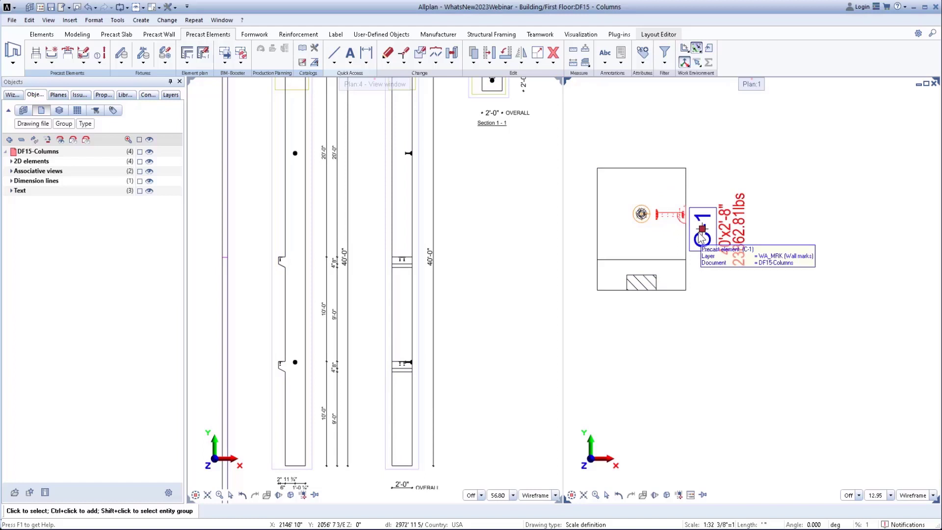
{"action": "right_click", "coordinate": [688, 334]}
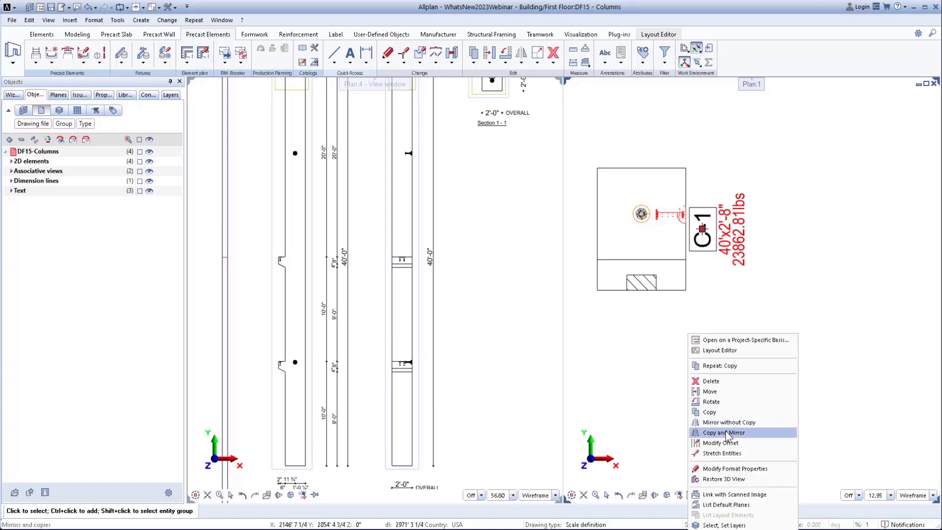
{"action": "left_click", "coordinate": [709, 433]}
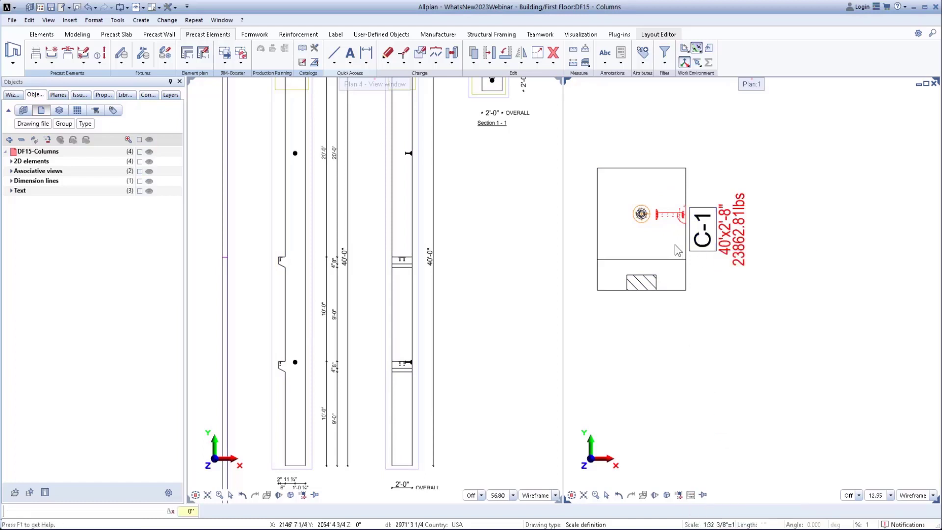
{"action": "left_click", "coordinate": [641, 148]}
{"action": "left_click", "coordinate": [642, 114]}
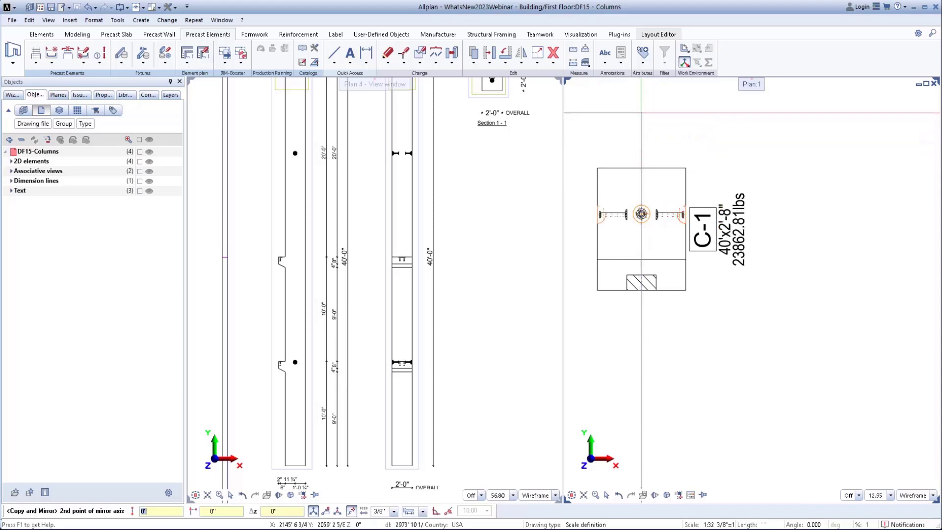
{"action": "key", "text": "Escape"}
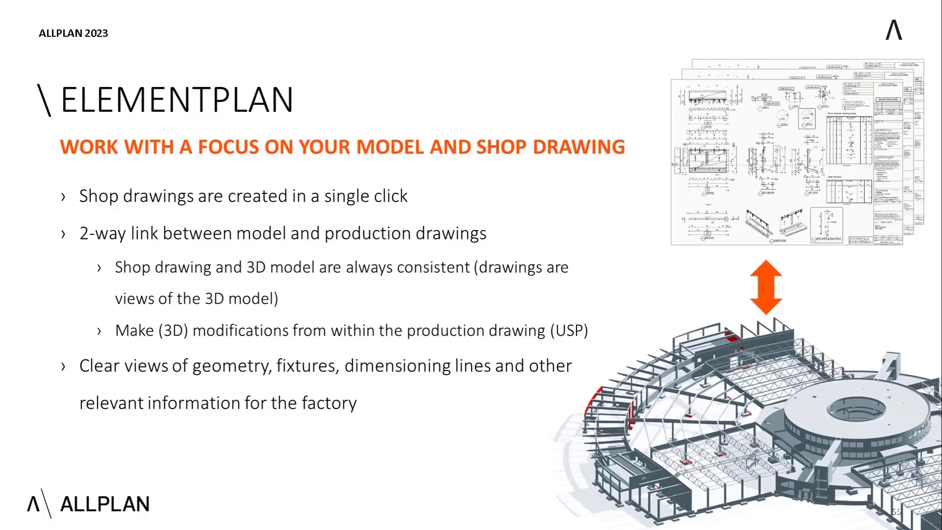
{"action": "key", "text": "Right"}
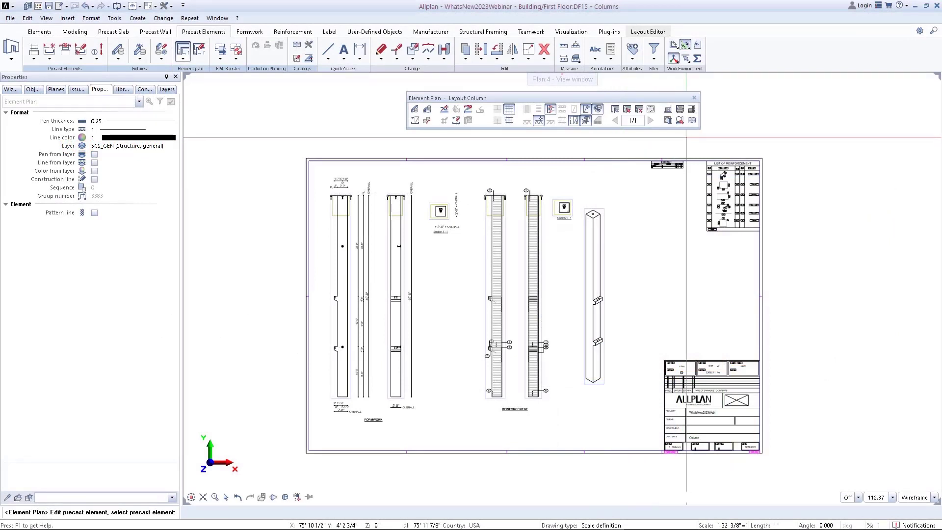
Step: Open the Layout Catalog and examine the properties of Layout Column's sheet, title block, Reinforcement View 2 and View 1
{"action": "left_click", "coordinate": [692, 121]}
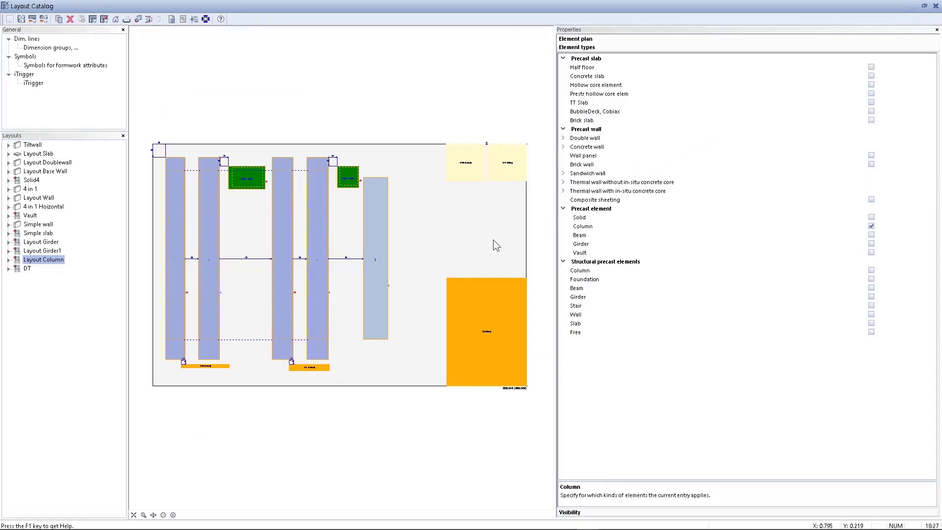
{"action": "left_click", "coordinate": [455, 241]}
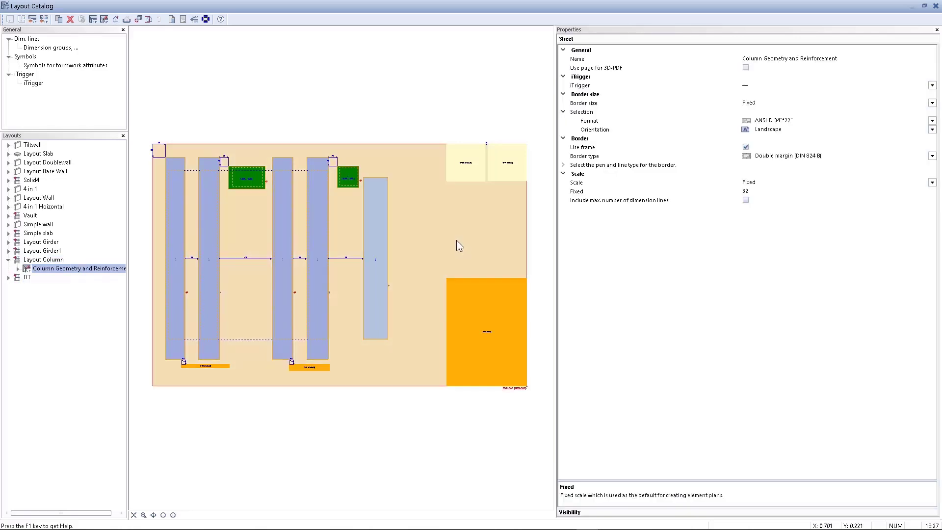
{"action": "left_click", "coordinate": [464, 296]}
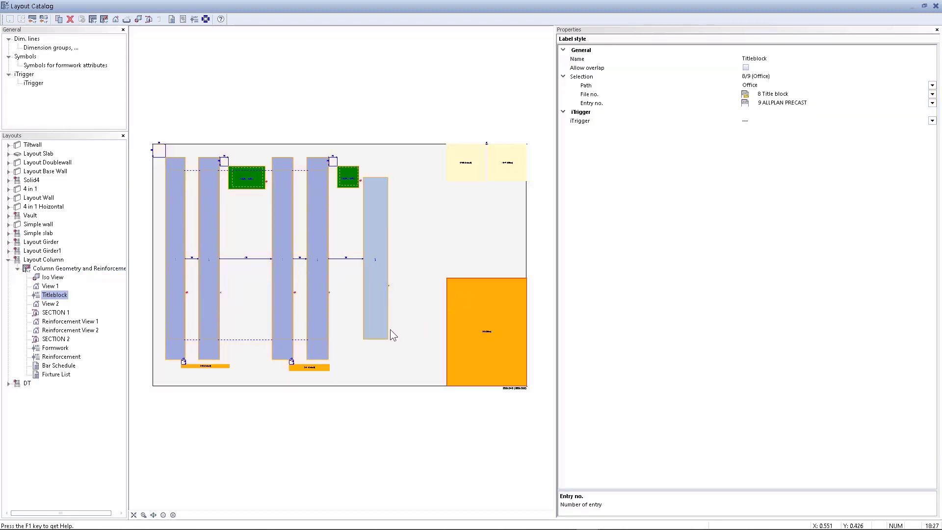
{"action": "left_click", "coordinate": [321, 316]}
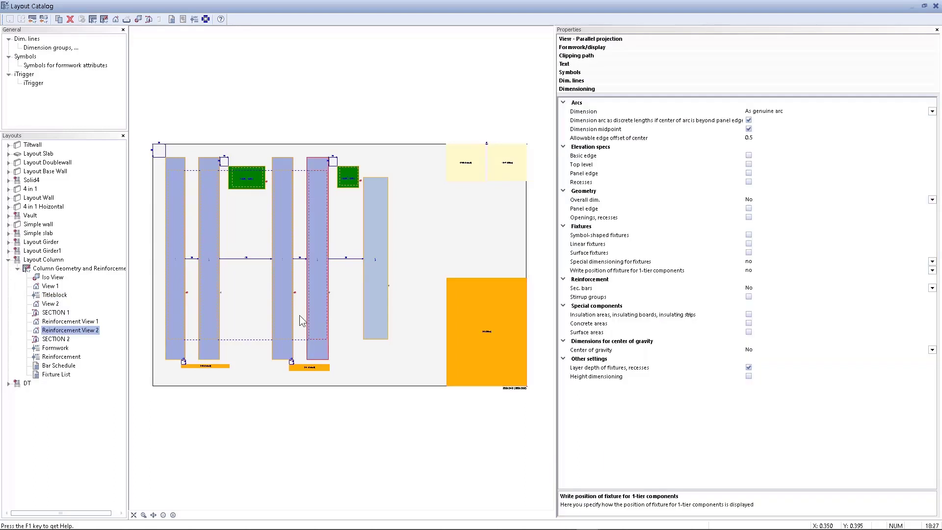
{"action": "left_click", "coordinate": [173, 295]}
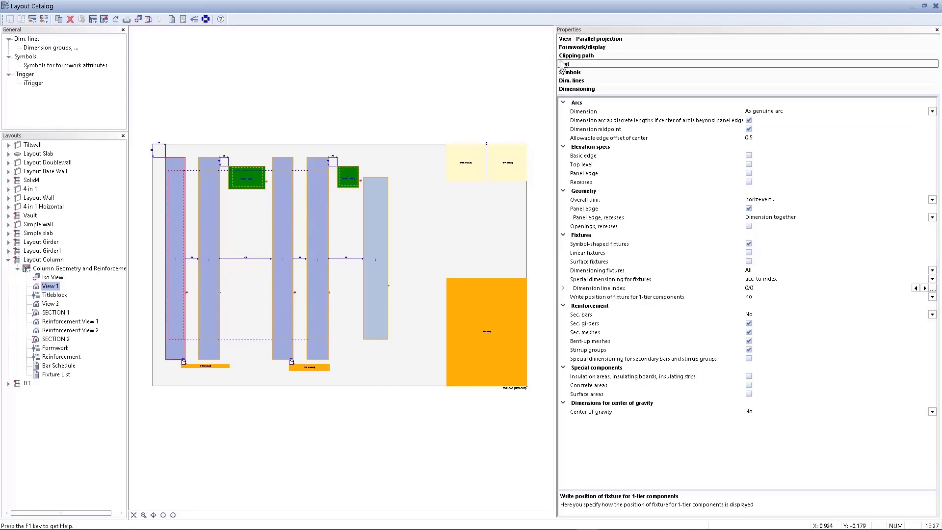
Step: Examine the parallel projection properties of View 1 in the Layout Catalog
{"action": "left_click", "coordinate": [583, 39]}
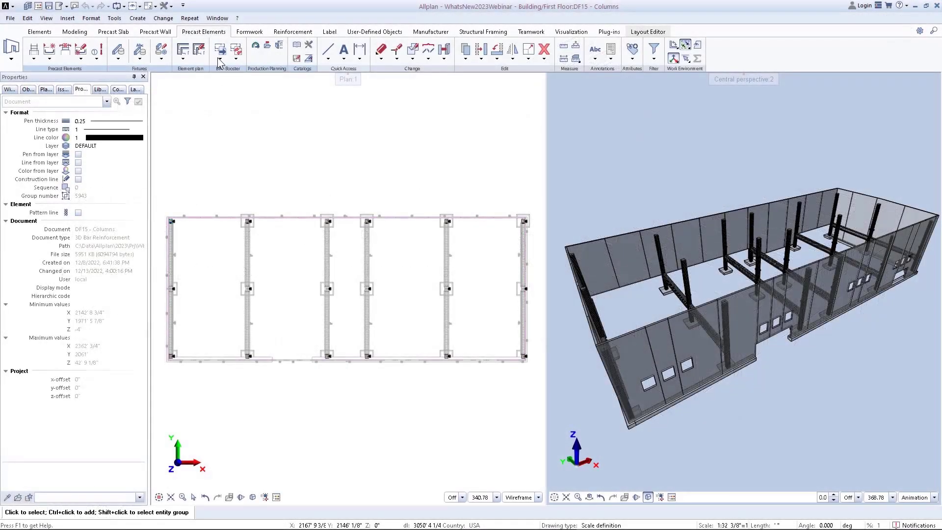
Step: Create detailed drawing files for all precast columns in the plan, with drawing file 250 as the destination
{"action": "left_click", "coordinate": [219, 60]}
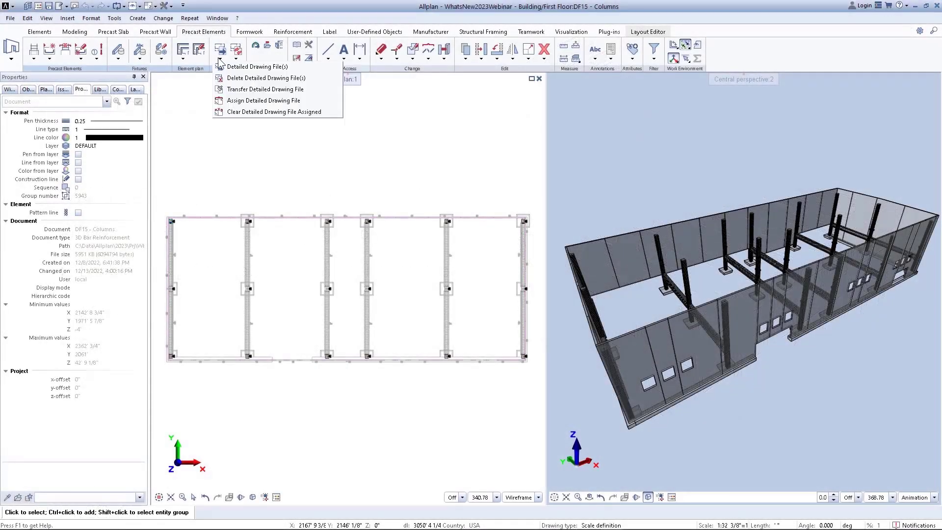
{"action": "left_click", "coordinate": [223, 66]}
{"action": "left_click_drag", "start_coordinate": [159, 201], "coordinate": [537, 378]}
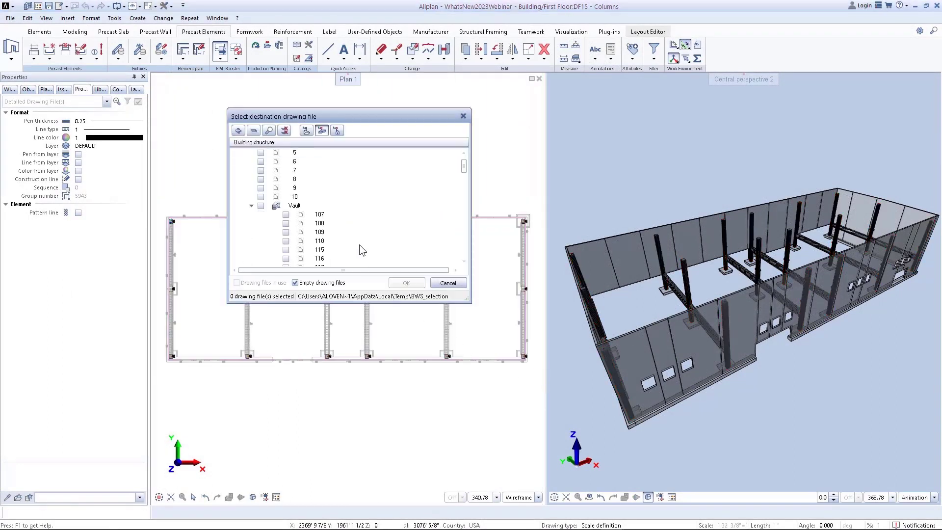
{"action": "scroll", "coordinate": [360, 248], "scroll_direction": "down", "scroll_amount": 12}
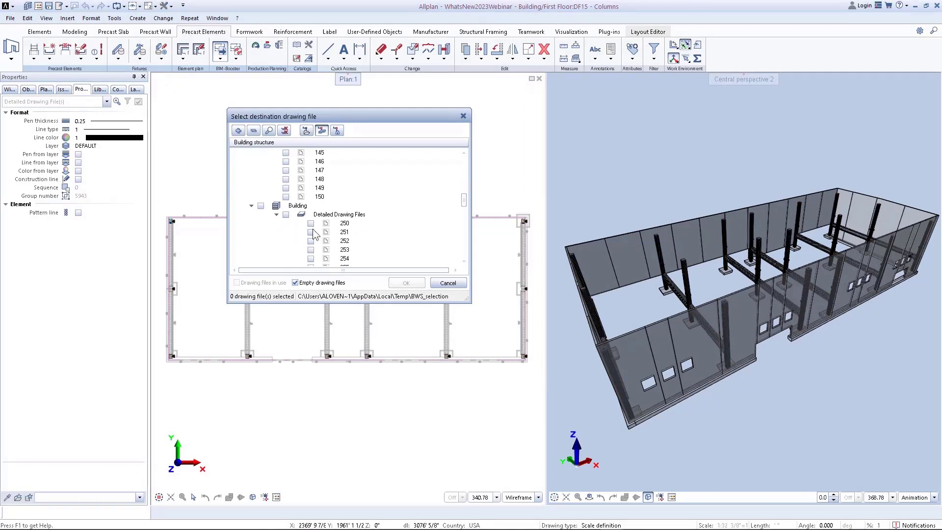
{"action": "left_click", "coordinate": [311, 224]}
{"action": "left_click", "coordinate": [407, 283]}
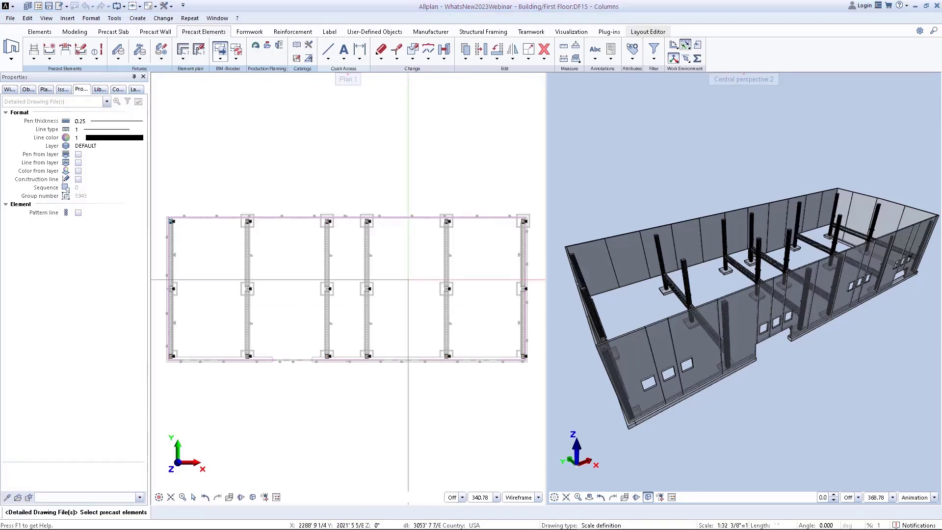
{"action": "key", "text": "Escape"}
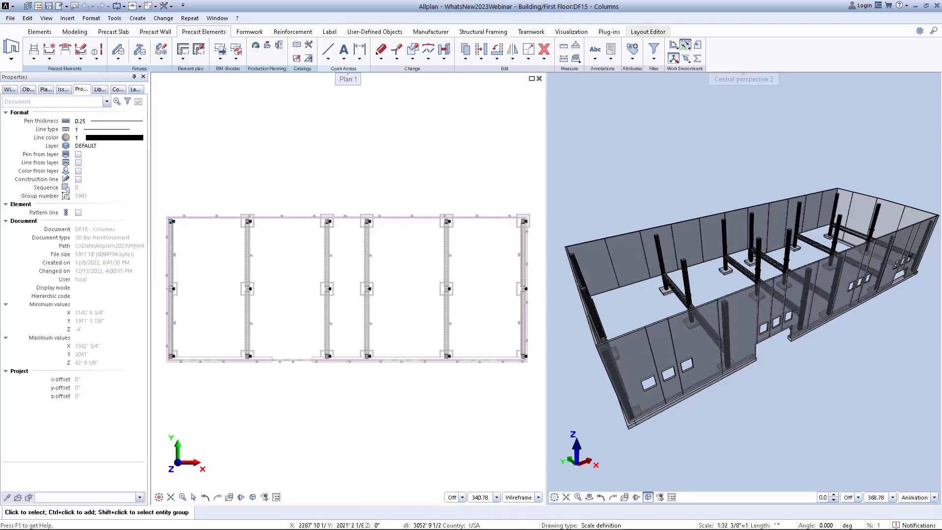
Step: Load the detail drawing file of precast column C-1 from its mark in the model plan
{"action": "scroll", "coordinate": [244, 216], "scroll_direction": "up", "scroll_amount": 3}
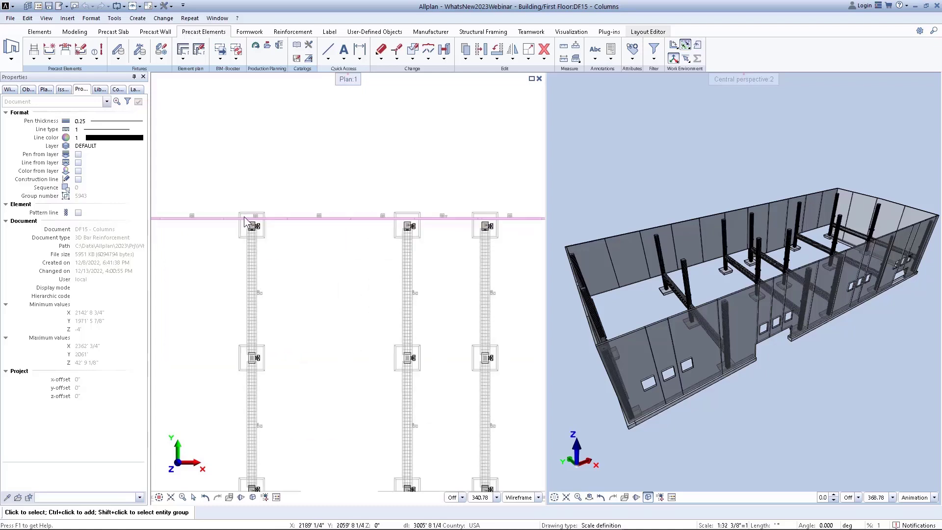
{"action": "scroll", "coordinate": [245, 221], "scroll_direction": "up", "scroll_amount": 5}
{"action": "scroll", "coordinate": [252, 234], "scroll_direction": "up", "scroll_amount": 2}
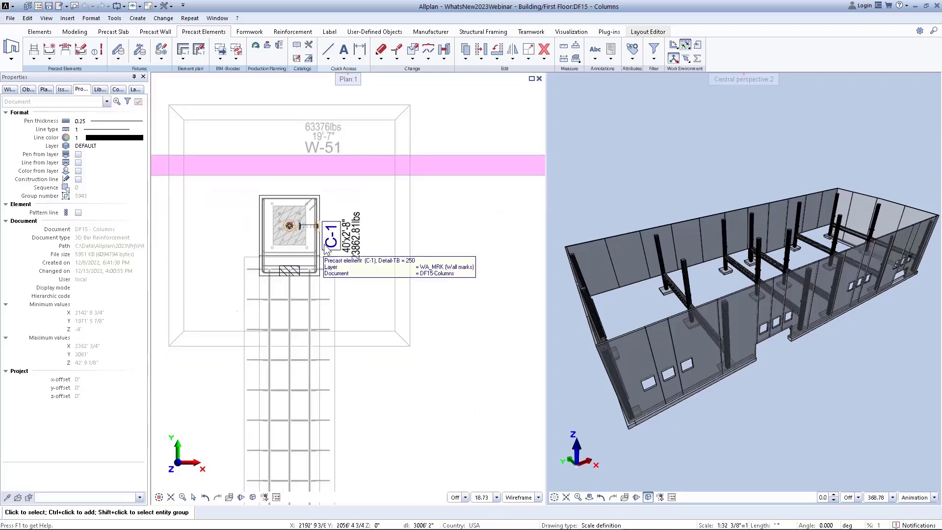
{"action": "right_click", "coordinate": [332, 241]}
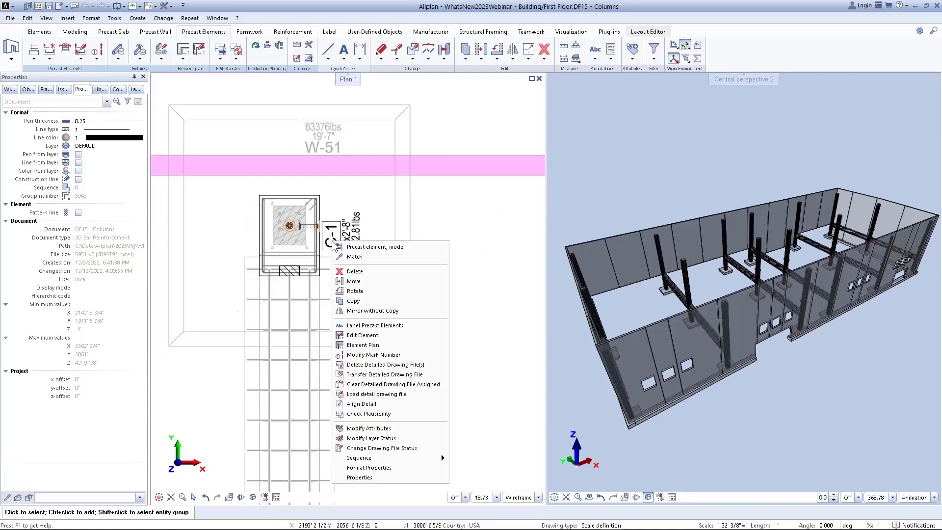
{"action": "left_click", "coordinate": [388, 393]}
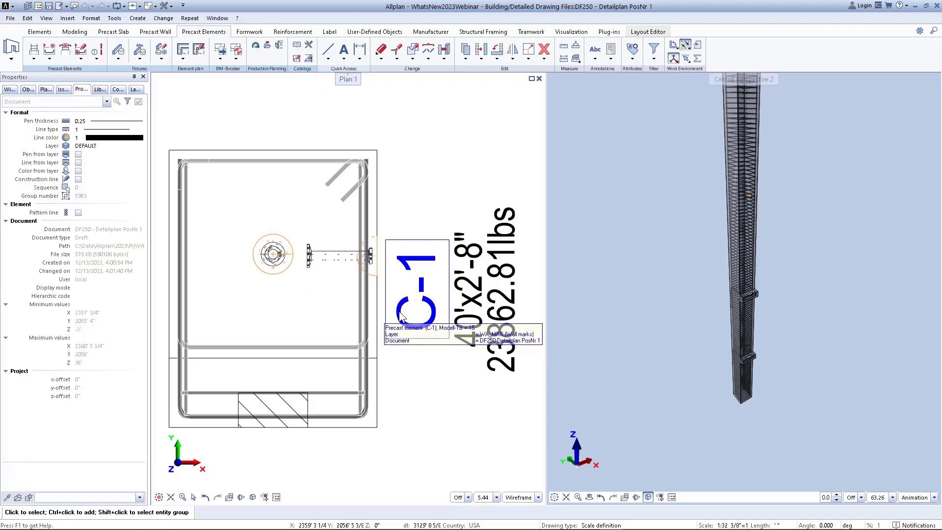
Step: Check the plausibility of column C-1's detail against the model and close the report
{"action": "left_click", "coordinate": [400, 311]}
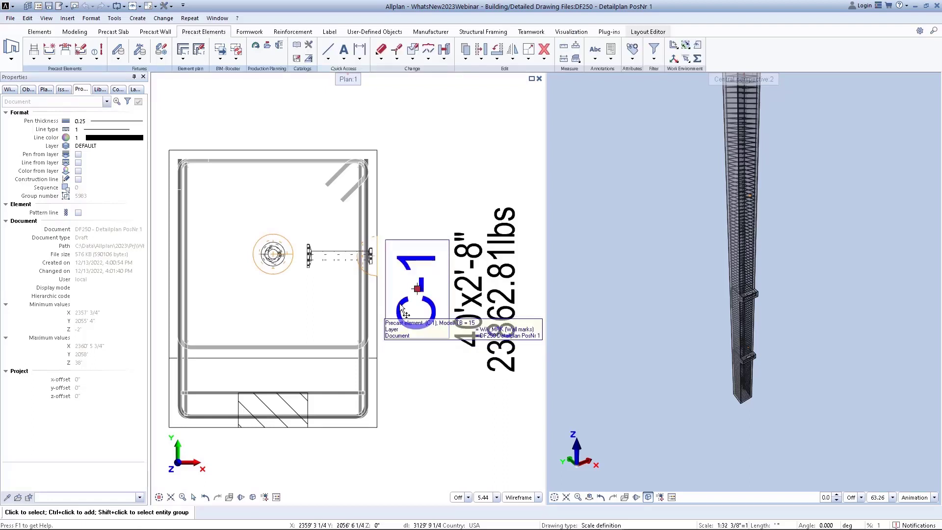
{"action": "right_click", "coordinate": [401, 310]}
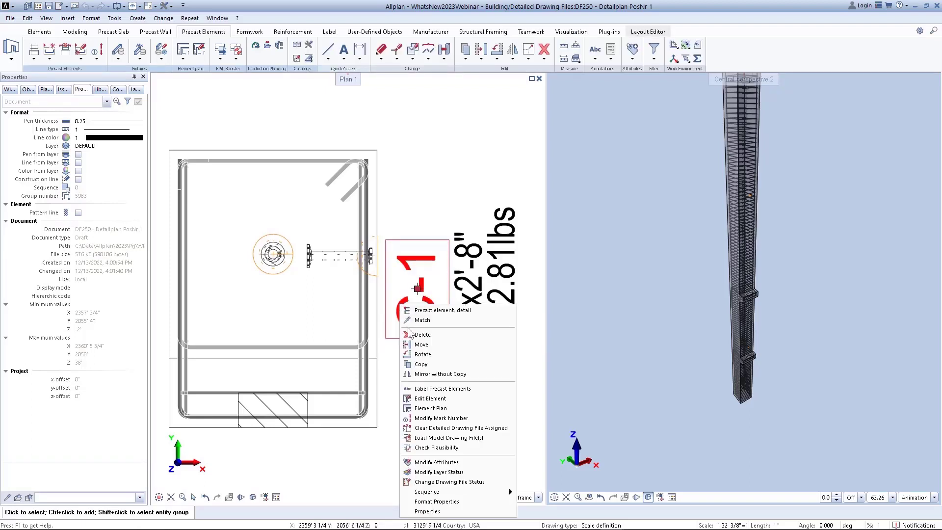
{"action": "left_click", "coordinate": [431, 447]}
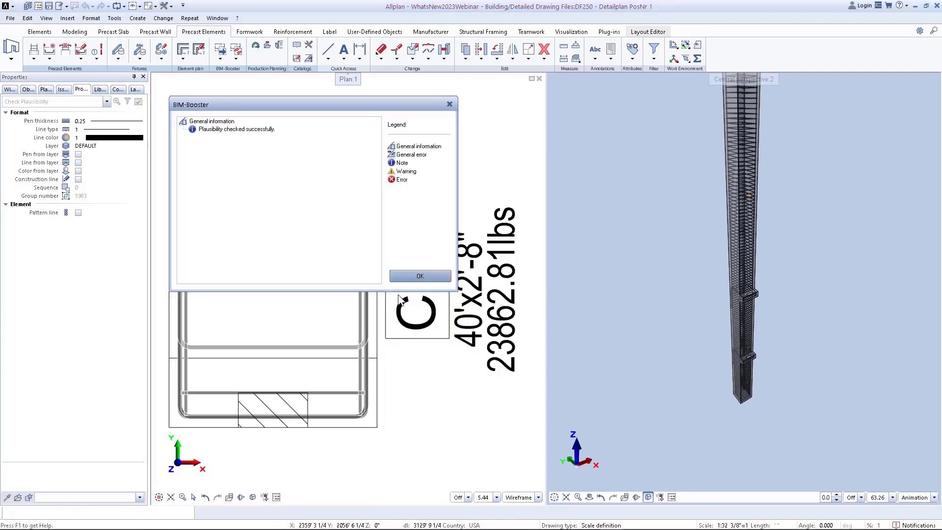
{"action": "left_click", "coordinate": [404, 278]}
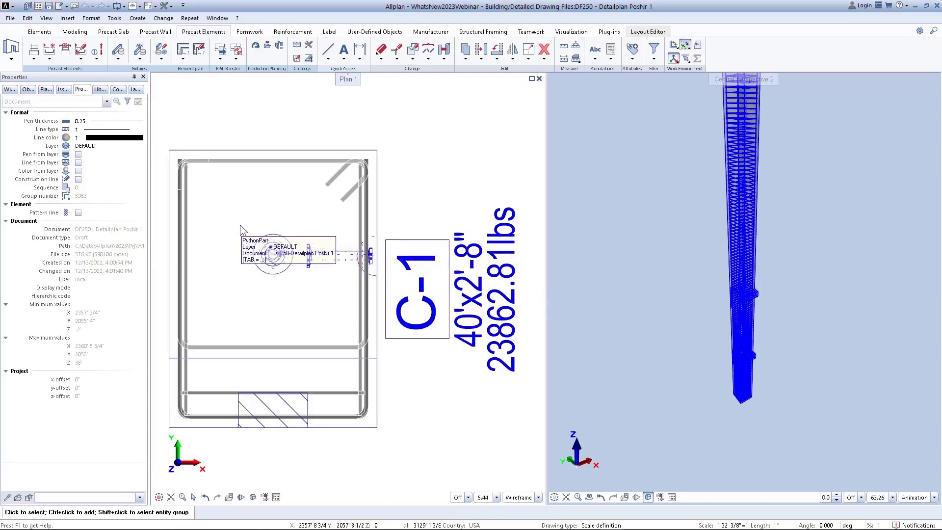
Step: Delete the three symbol fixtures from column C-1's detail and run the plausibility check on the element again
{"action": "left_click_drag", "start_coordinate": [239, 225], "coordinate": [379, 281]}
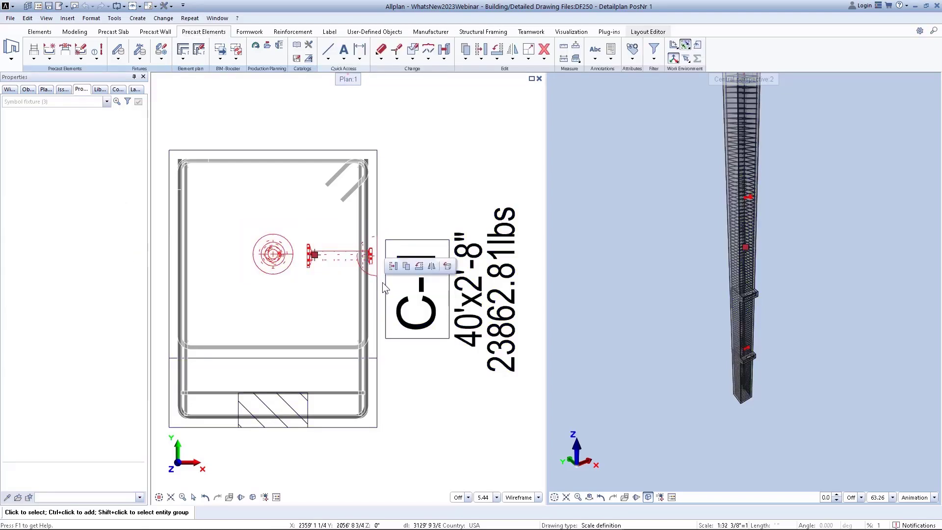
{"action": "key", "text": "Delete"}
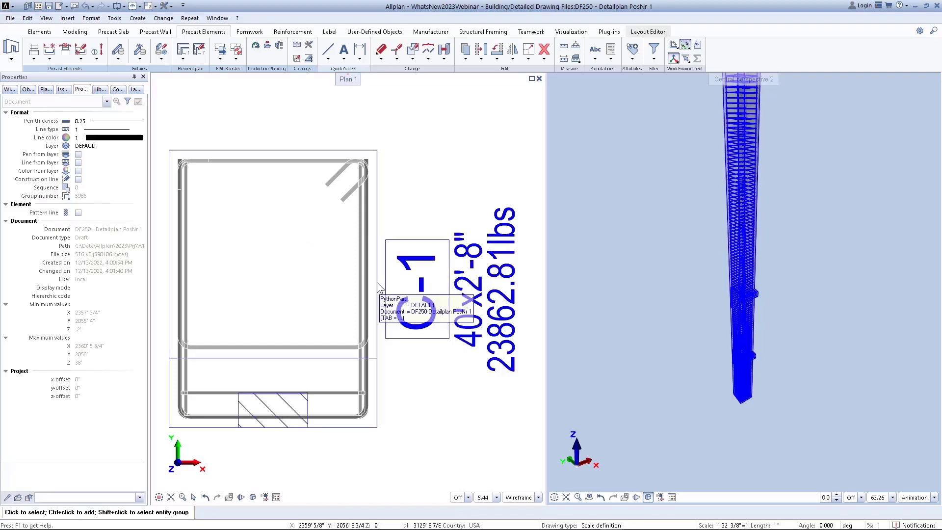
{"action": "right_click", "coordinate": [408, 271]}
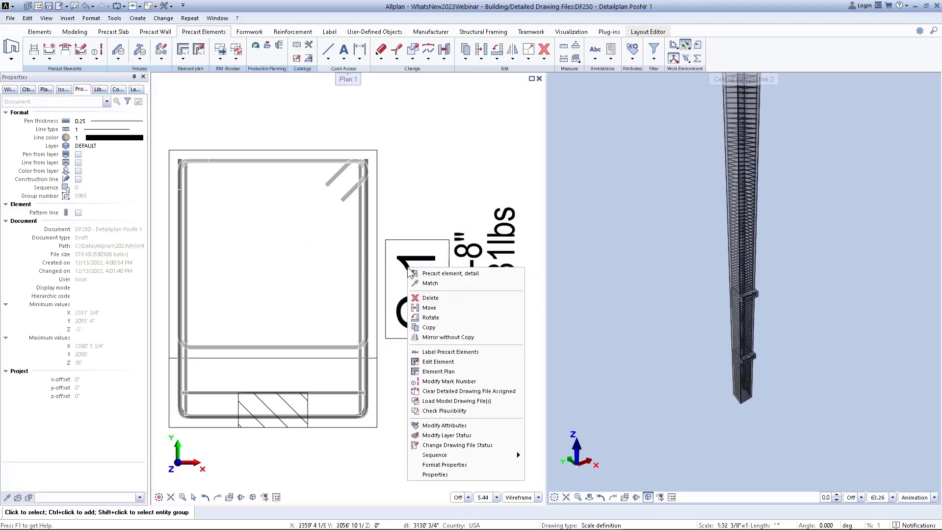
{"action": "left_click", "coordinate": [464, 411]}
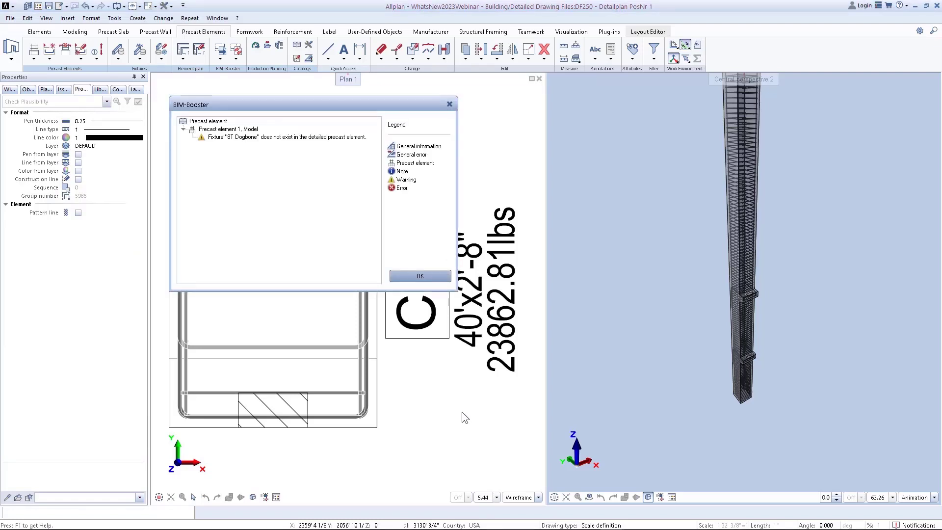
{"action": "left_click", "coordinate": [418, 277]}
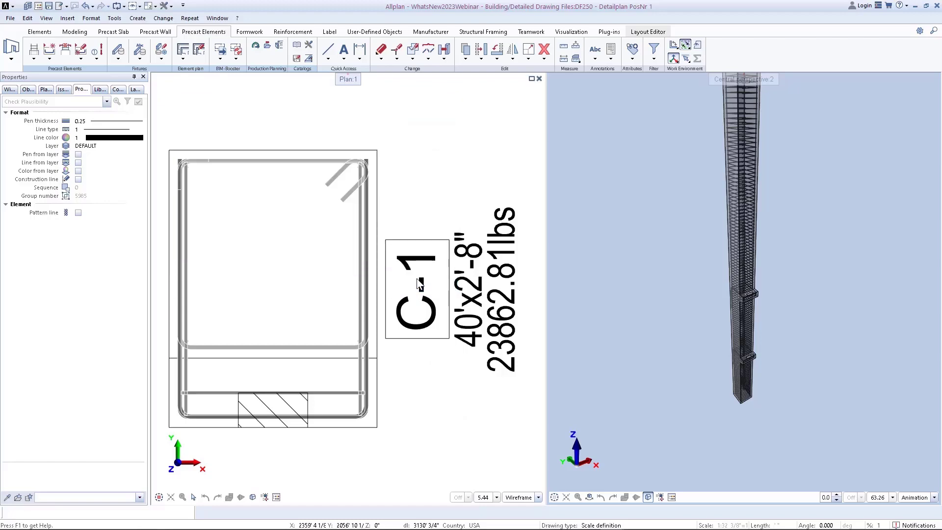